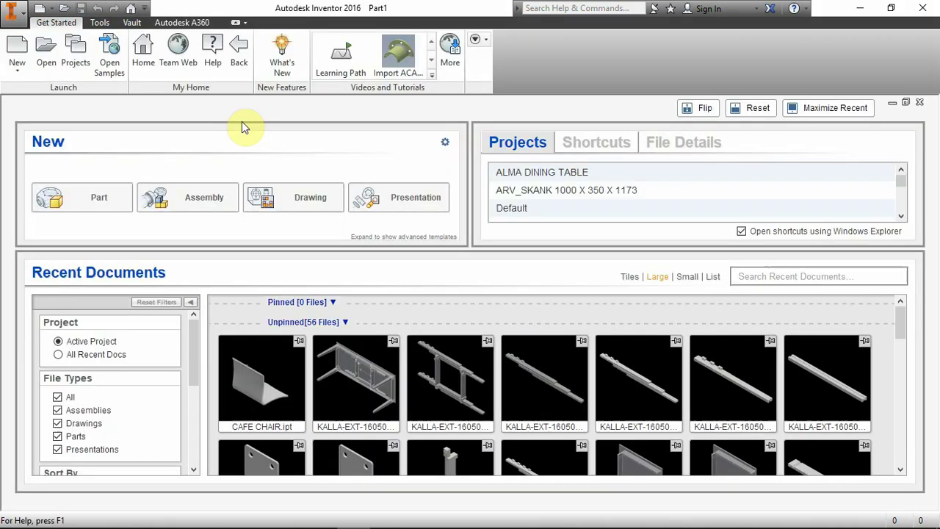
Create a new part from the metric Standard (mm).ipt template and orient the view to isometric
{"action": "left_click", "coordinate": [17, 57]}
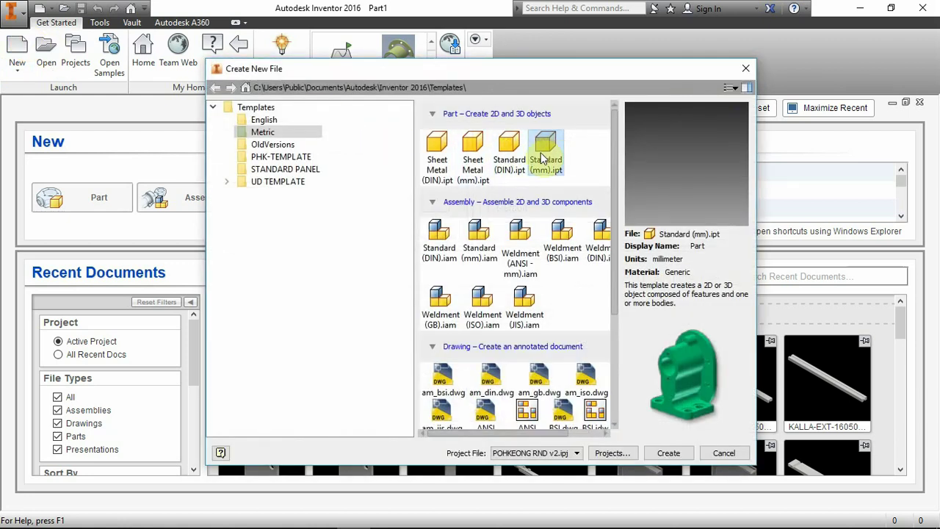
{"action": "double_click", "coordinate": [545, 160]}
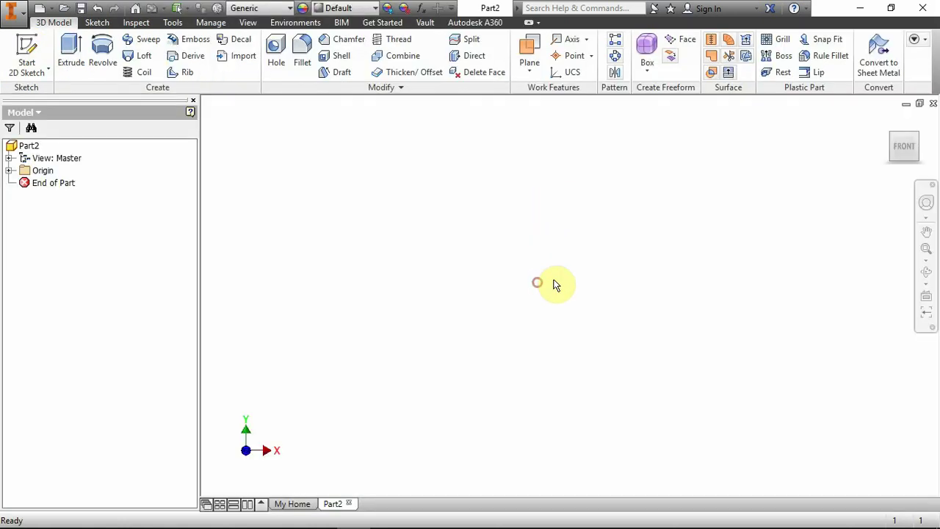
{"action": "left_click", "coordinate": [924, 150]}
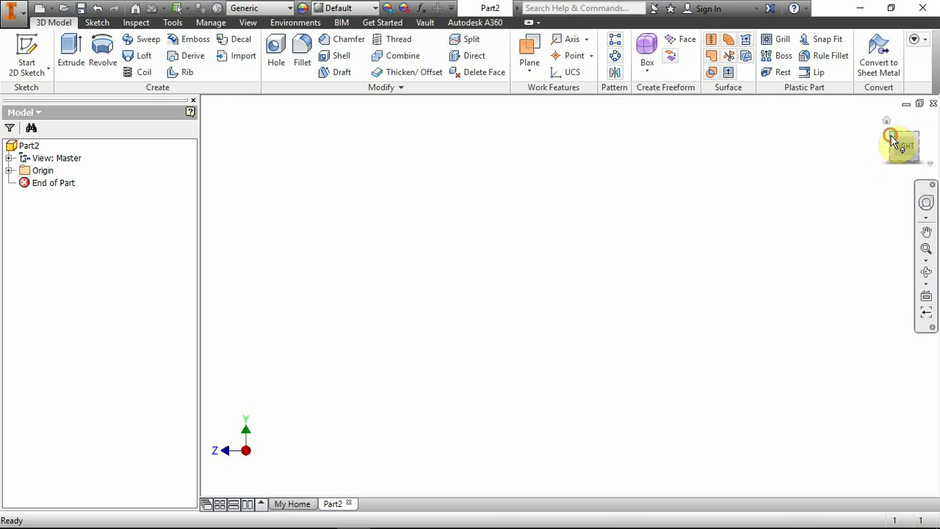
{"action": "left_click", "coordinate": [753, 265]}
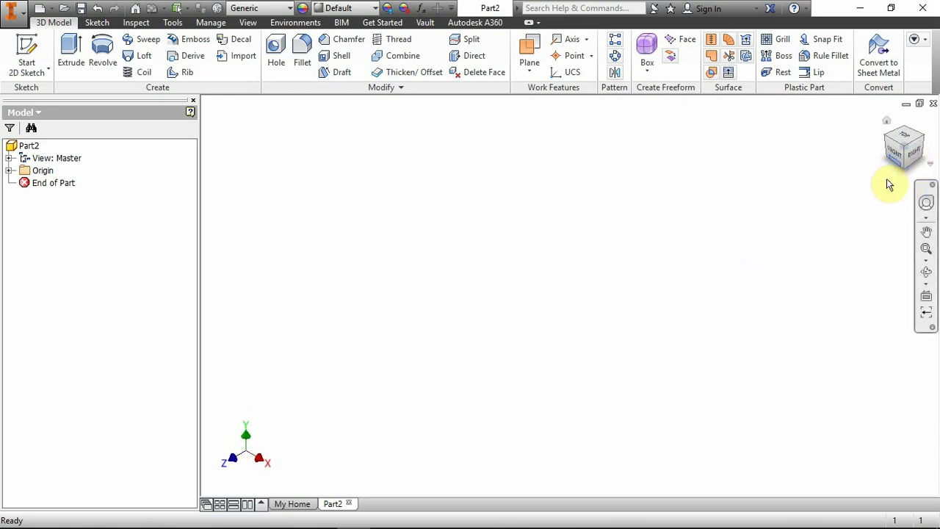
Make the YZ origin plane visible in the model
{"action": "left_click", "coordinate": [9, 170]}
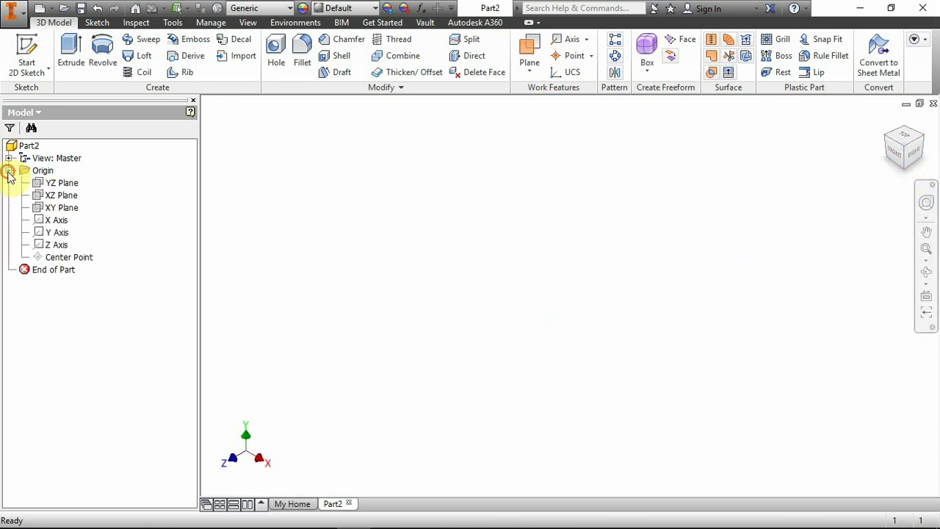
{"action": "right_click", "coordinate": [63, 183]}
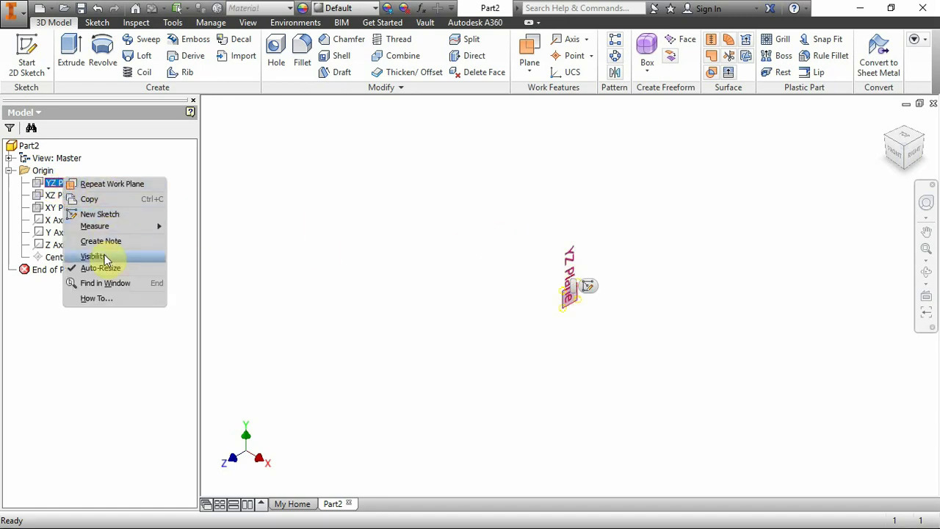
{"action": "left_click", "coordinate": [103, 256]}
{"action": "scroll", "coordinate": [601, 315], "scroll_direction": "down", "scroll_amount": 5}
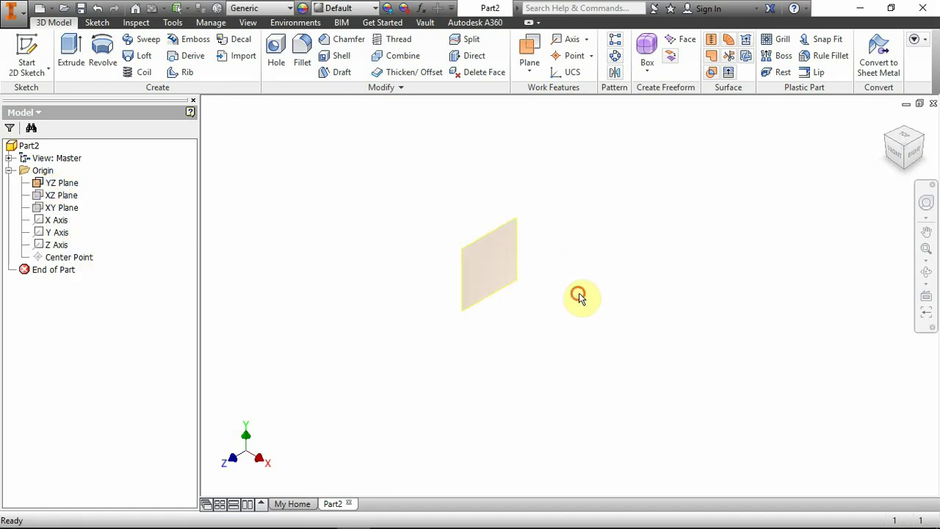
Create a work plane offset from the YZ plane by the named parameter WIDTH=460/2
{"action": "left_click", "coordinate": [529, 52]}
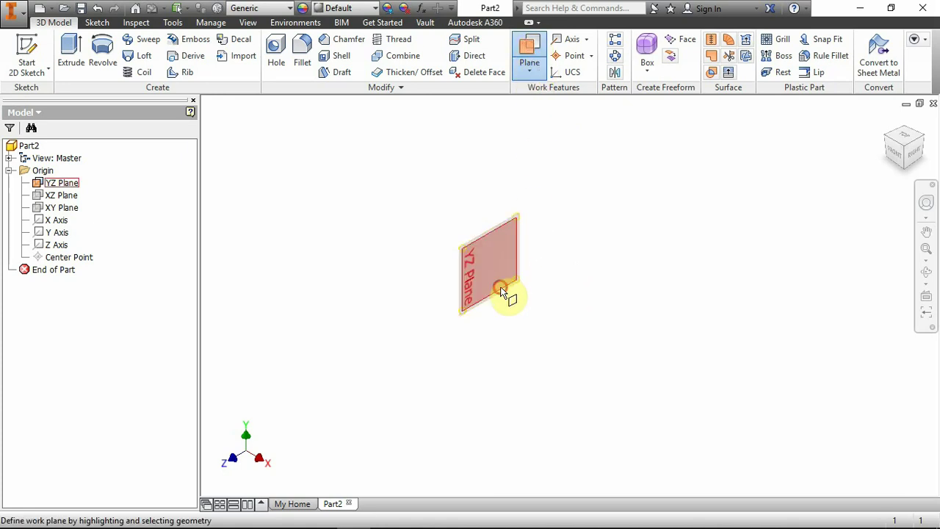
{"action": "left_click_drag", "start_coordinate": [500, 292], "coordinate": [554, 323]}
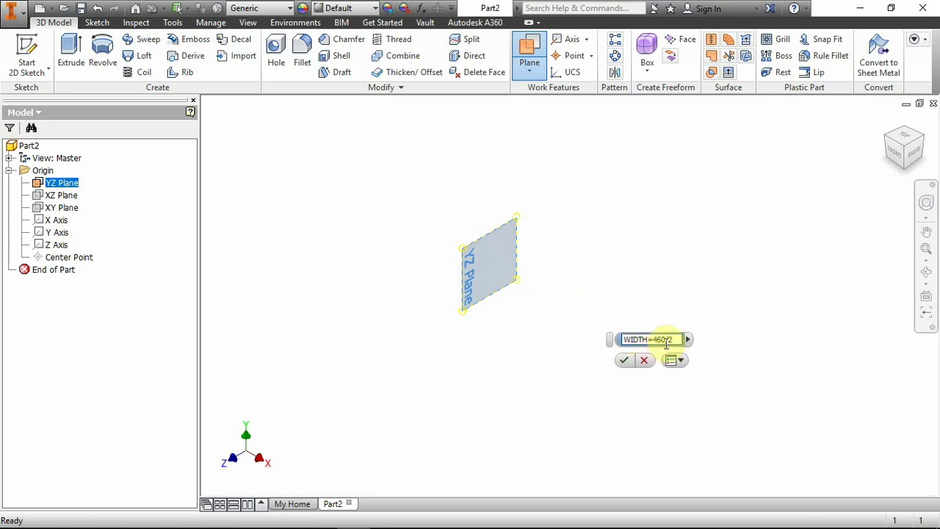
{"action": "left_click", "coordinate": [622, 364]}
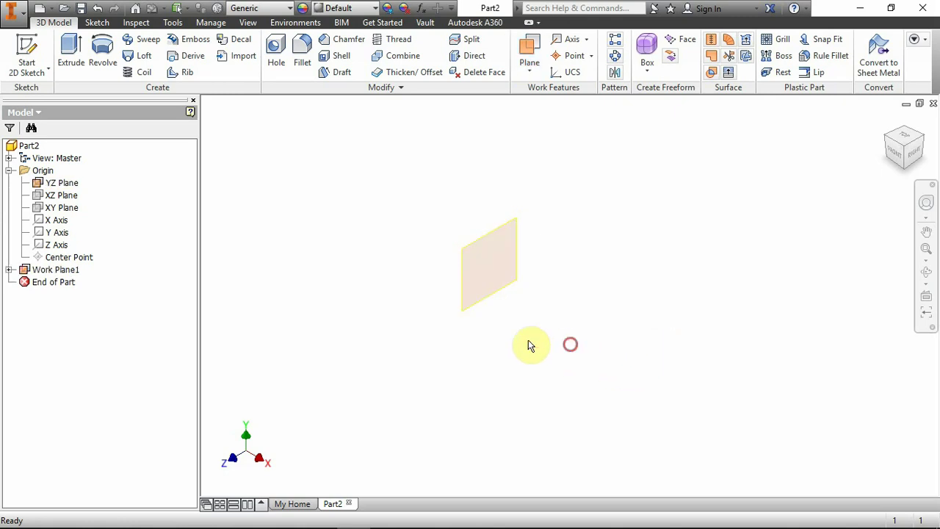
Enlarge the new offset work plane by stretching it from its upper and lower corners
{"action": "right_click", "coordinate": [36, 272]}
{"action": "key", "text": "Escape"}
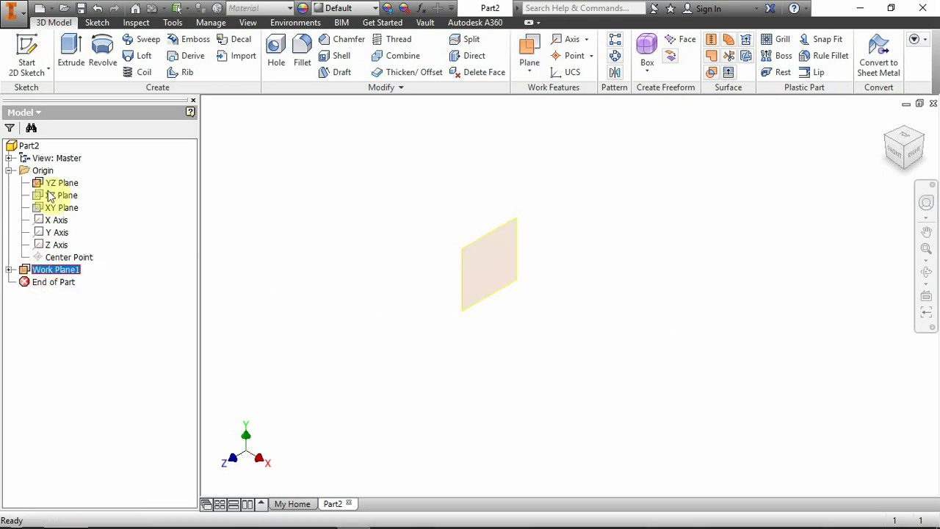
{"action": "left_click", "coordinate": [60, 182]}
{"action": "left_click", "coordinate": [26, 271]}
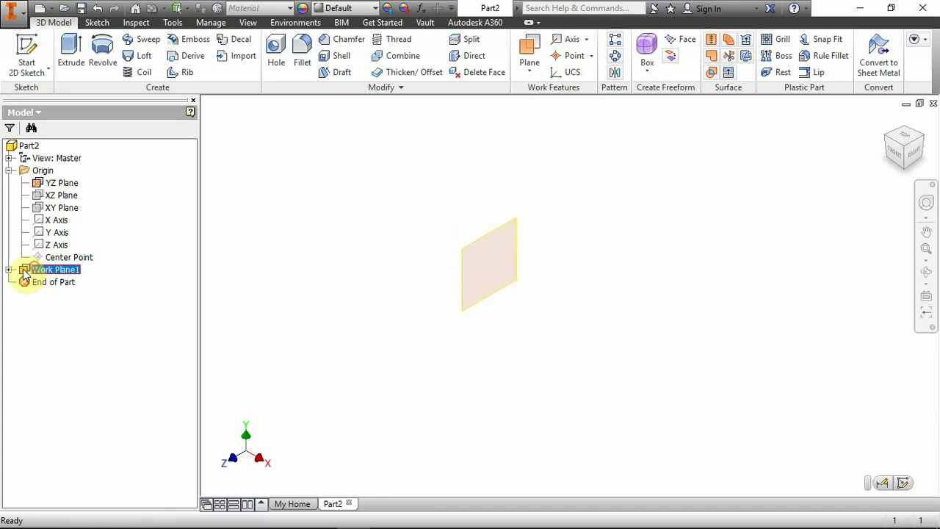
{"action": "scroll", "coordinate": [463, 311], "scroll_direction": "down", "scroll_amount": 5}
{"action": "scroll", "coordinate": [529, 357], "scroll_direction": "up", "scroll_amount": 3}
{"action": "scroll", "coordinate": [528, 357], "scroll_direction": "down", "scroll_amount": 2}
{"action": "left_click", "coordinate": [536, 332]}
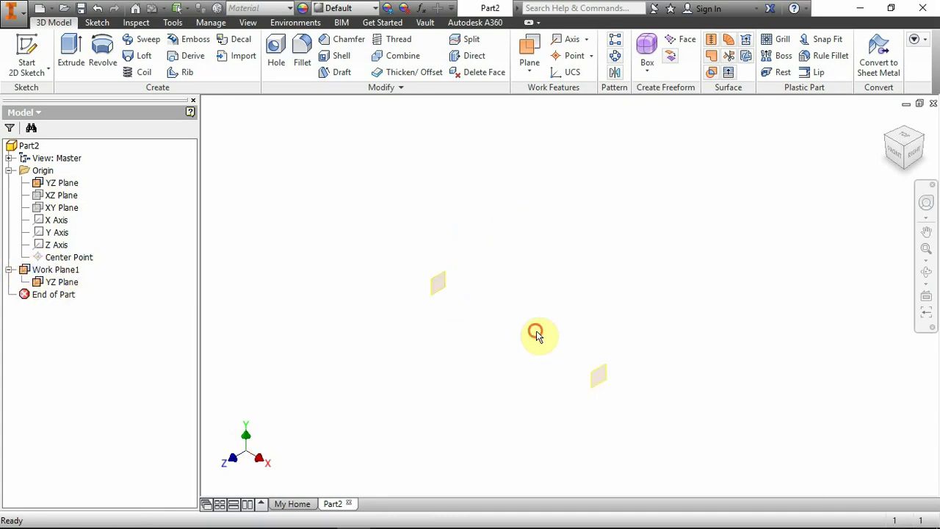
{"action": "left_click_drag", "start_coordinate": [611, 352], "coordinate": [628, 302]}
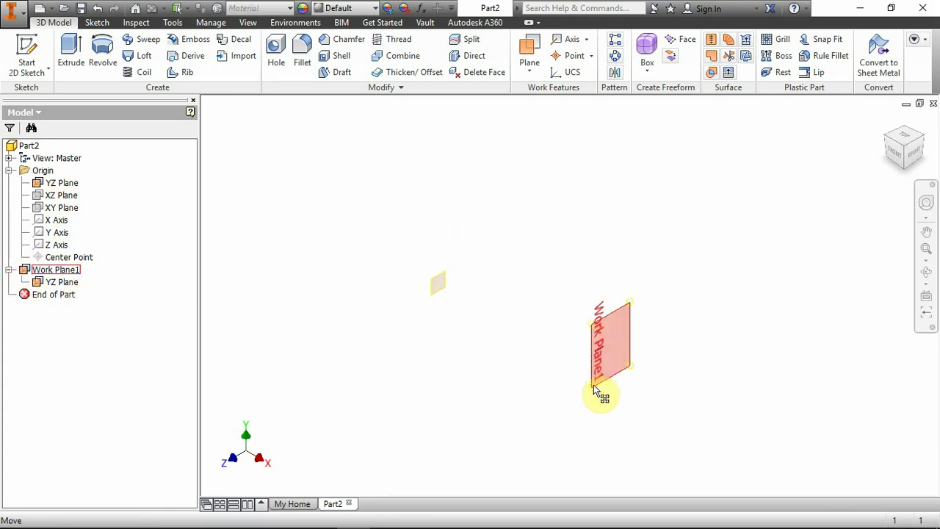
{"action": "left_click_drag", "start_coordinate": [594, 385], "coordinate": [567, 437]}
{"action": "left_click", "coordinate": [677, 364]}
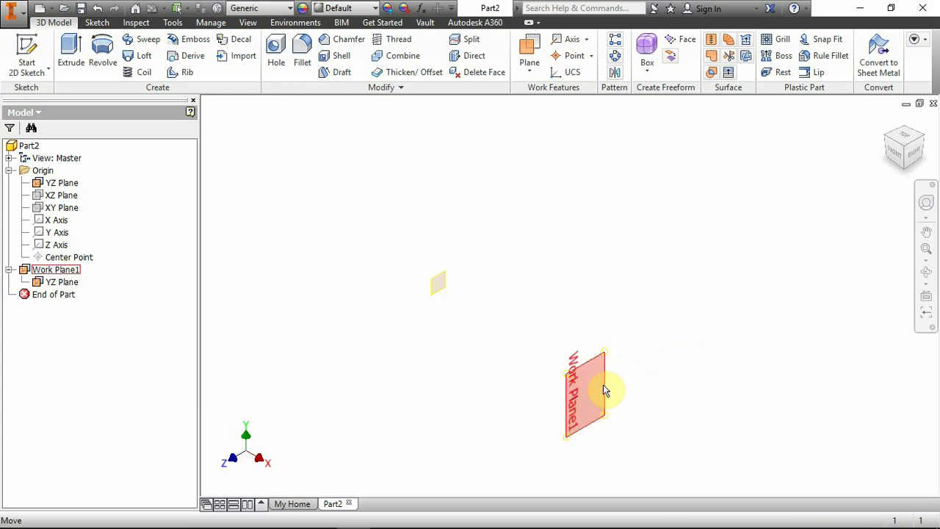
Create a second work plane on the opposite side of the YZ plane with an offset of -WIDTH
{"action": "left_click", "coordinate": [529, 52]}
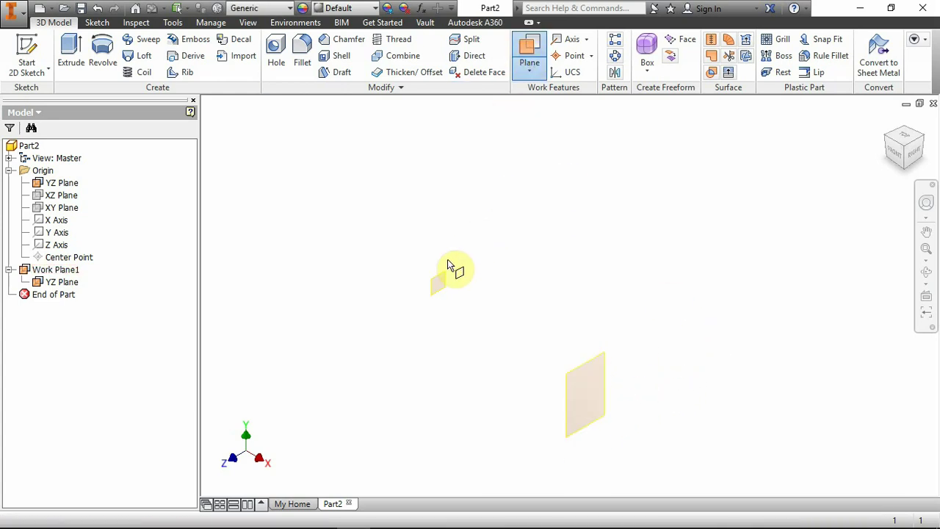
{"action": "left_click_drag", "start_coordinate": [439, 282], "coordinate": [349, 212]}
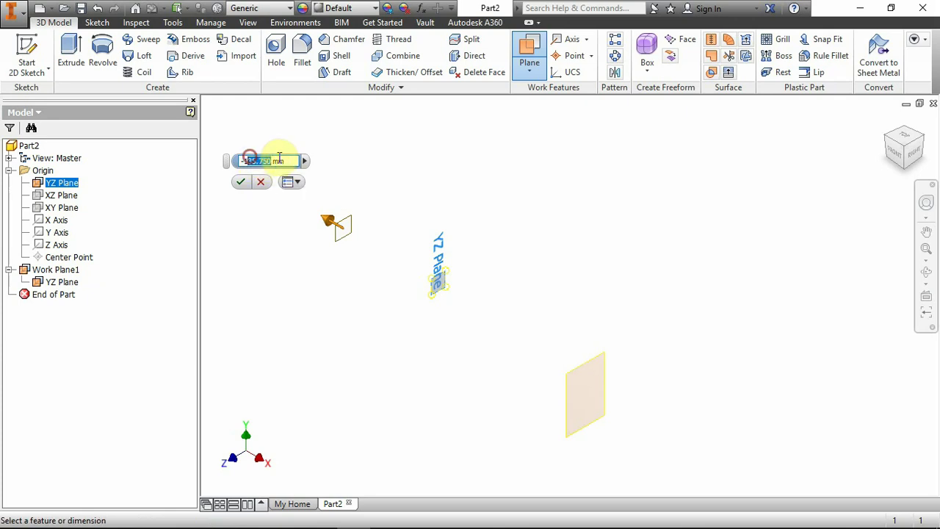
{"action": "left_click_drag", "start_coordinate": [286, 160], "coordinate": [262, 163]}
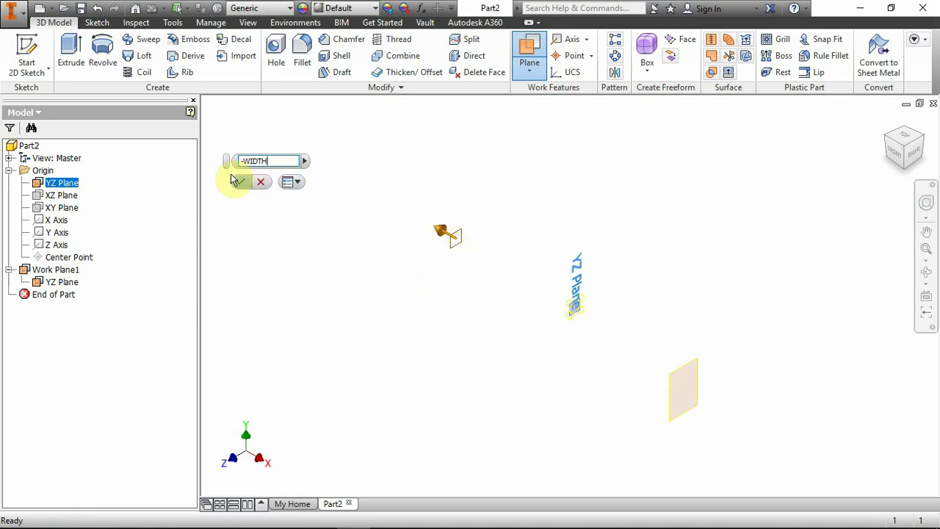
{"action": "left_click", "coordinate": [241, 182]}
{"action": "left_click", "coordinate": [636, 262]}
{"action": "scroll", "coordinate": [598, 330], "scroll_direction": "down", "scroll_amount": 1}
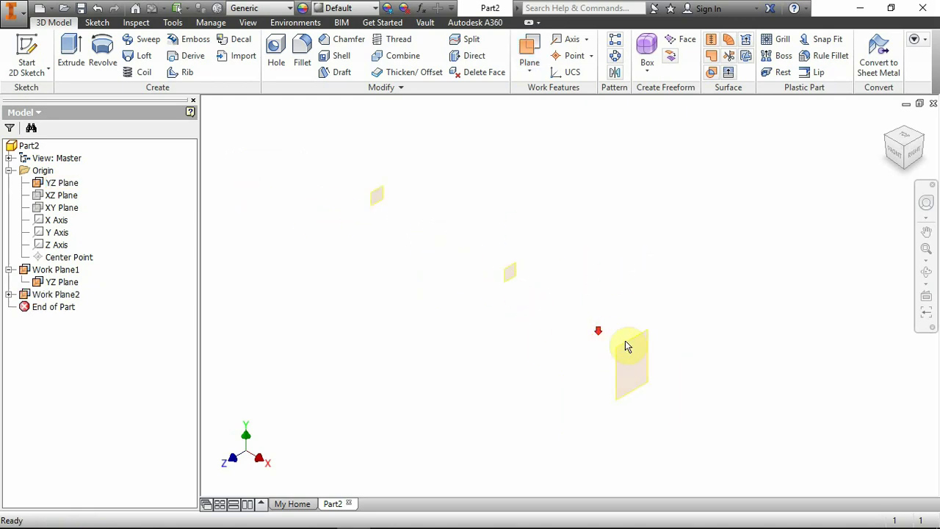
Start a 2D sketch on the enlarged offset work plane and set the sketch line color to Blue
{"action": "left_click", "coordinate": [677, 327]}
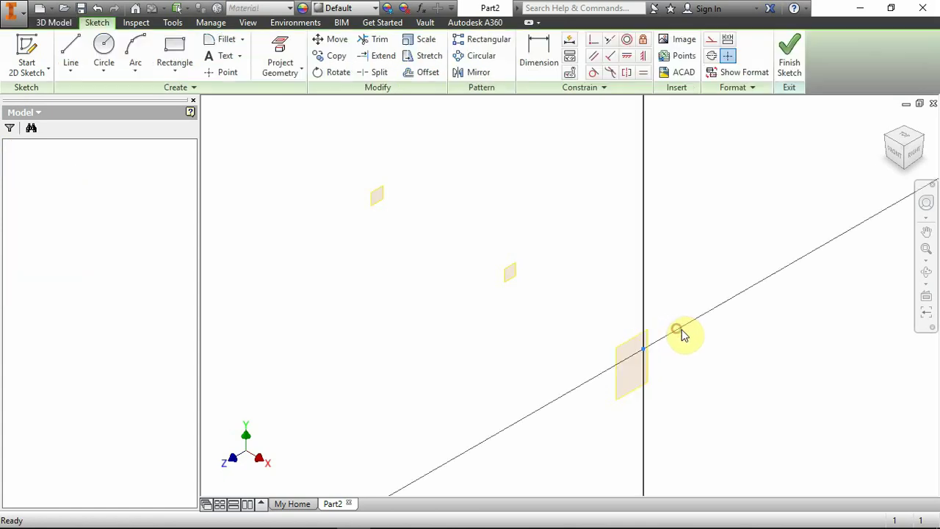
{"action": "scroll", "coordinate": [594, 298], "scroll_direction": "up", "scroll_amount": 5}
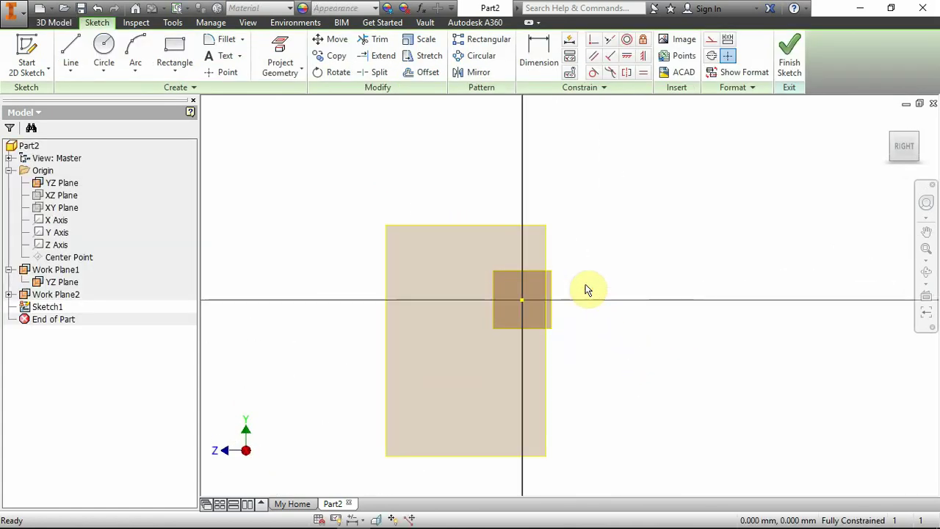
{"action": "middle_click_drag", "start_coordinate": [600, 321], "coordinate": [624, 375]}
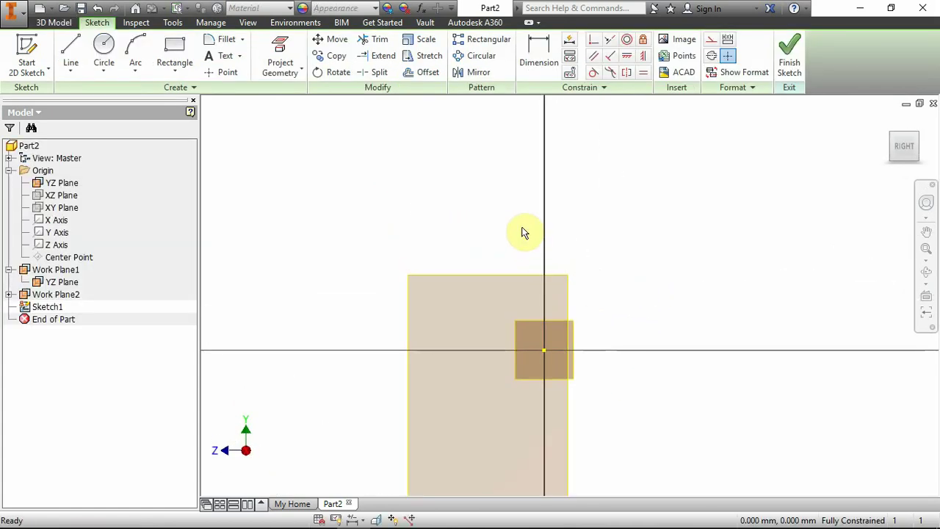
{"action": "left_click", "coordinate": [731, 87]}
{"action": "left_click", "coordinate": [735, 120]}
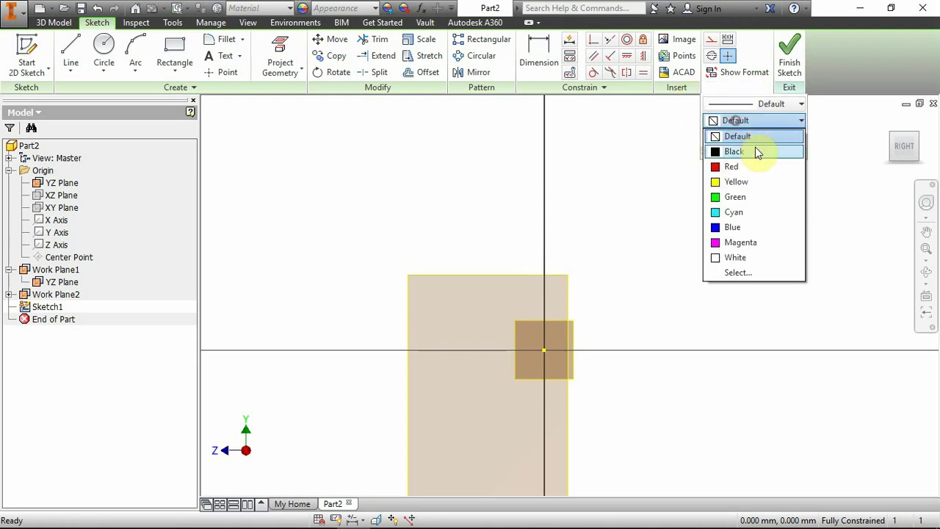
{"action": "left_click", "coordinate": [737, 224]}
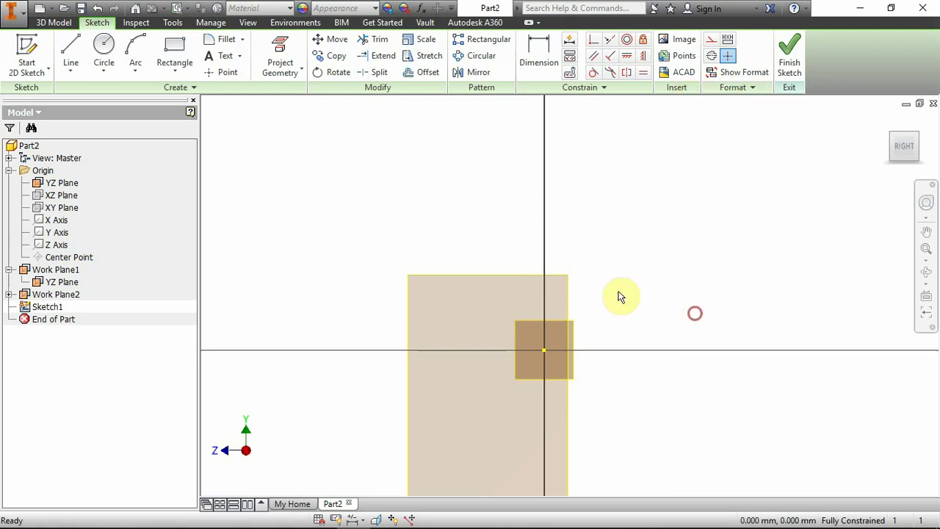
Draw a rectangle about 351 mm wide from the sketch origin and convert its lines to construction geometry
{"action": "left_click", "coordinate": [180, 50]}
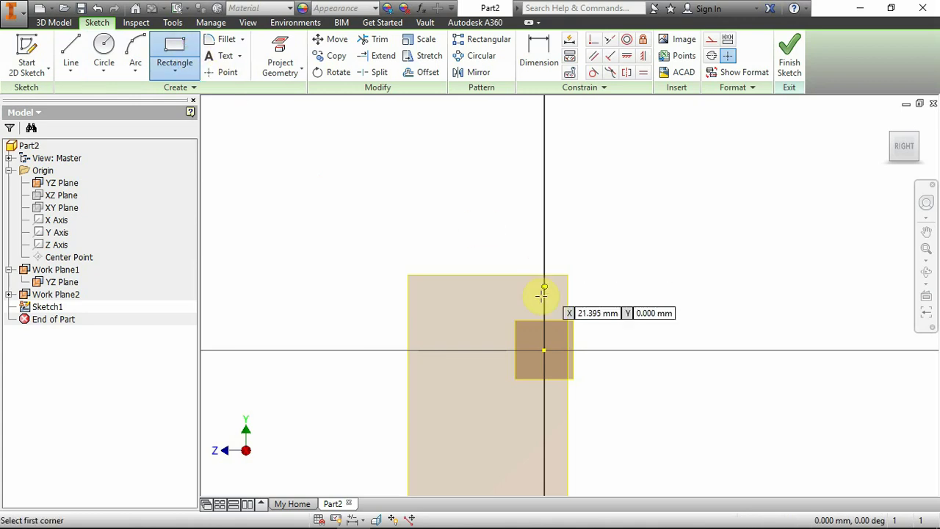
{"action": "left_click", "coordinate": [542, 350]}
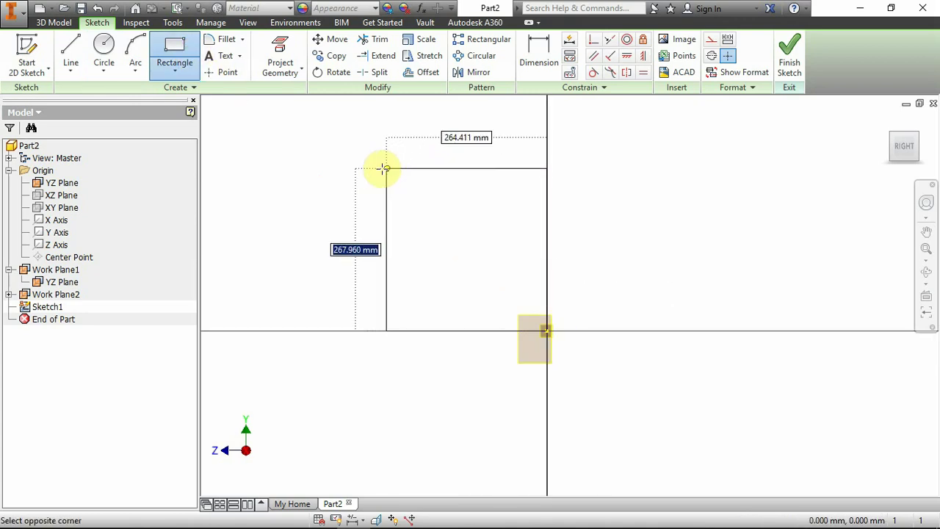
{"action": "left_click", "coordinate": [334, 157]}
{"action": "key", "text": "Escape"}
{"action": "left_click_drag", "start_coordinate": [657, 382], "coordinate": [260, 109]}
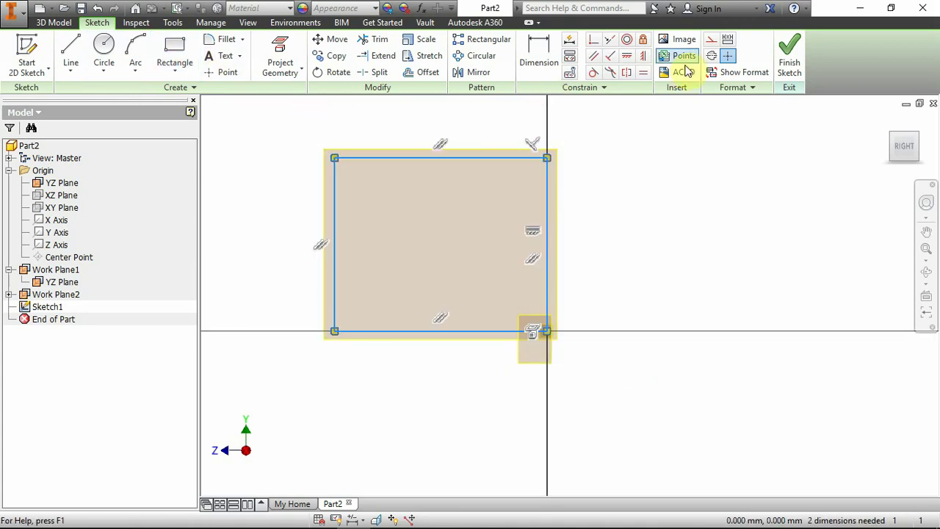
{"action": "left_click", "coordinate": [714, 39]}
{"action": "left_click", "coordinate": [700, 190]}
Dimension the construction rectangle's horizontal width to 528 mm
{"action": "left_click", "coordinate": [547, 56]}
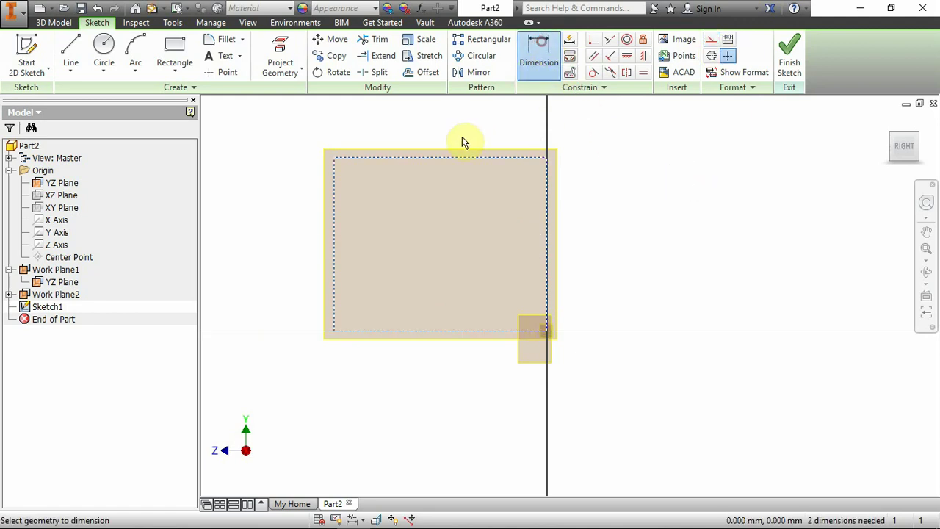
{"action": "left_click", "coordinate": [451, 158]}
{"action": "left_click", "coordinate": [447, 116]}
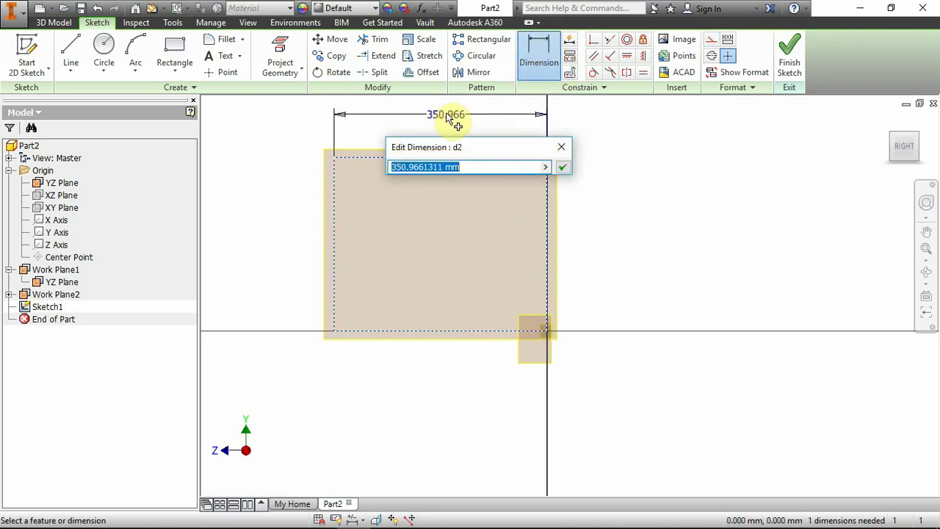
{"action": "type", "text": "528"}
{"action": "key", "text": "Return"}
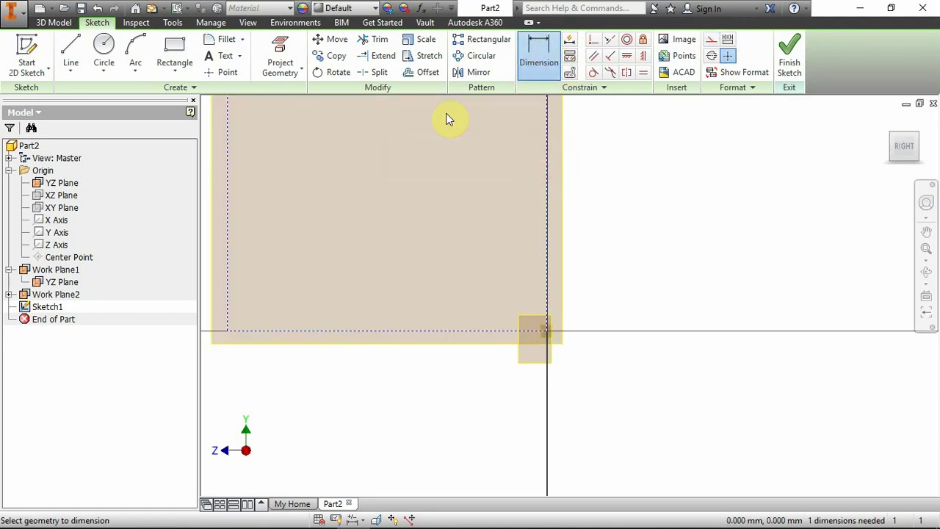
Dimension the construction rectangle's vertical height to 460 mm
{"action": "left_click", "coordinate": [569, 256]}
{"action": "left_click", "coordinate": [664, 267]}
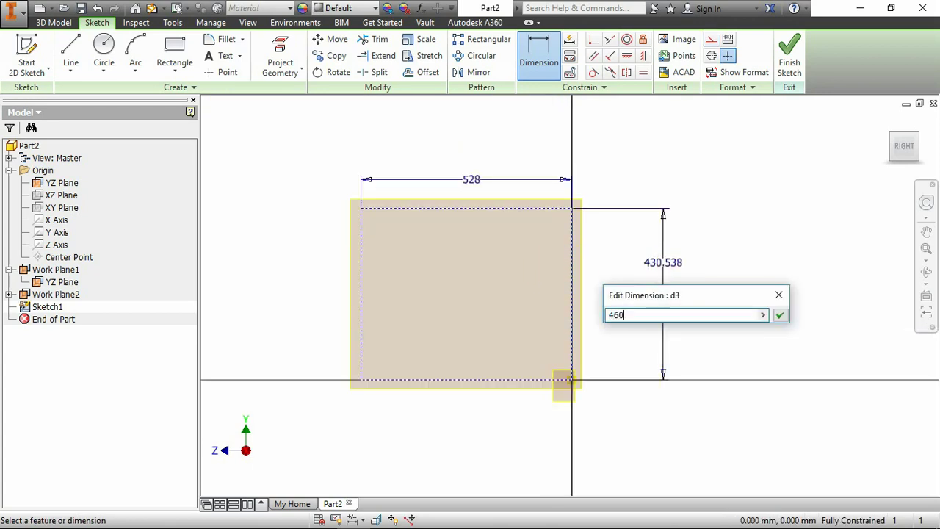
{"action": "key", "text": "Return"}
{"action": "key", "text": "Escape"}
{"action": "left_click_drag", "start_coordinate": [637, 441], "coordinate": [302, 144]}
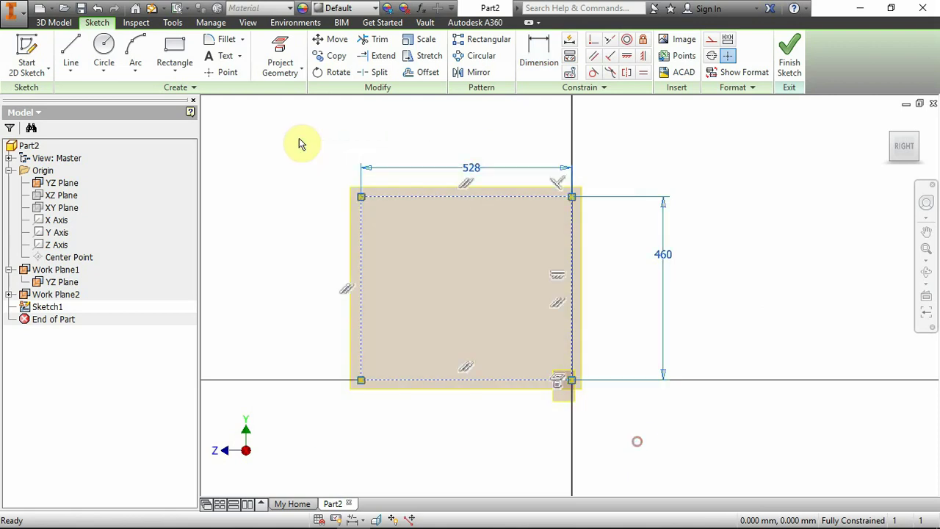
Hide the YZ plane behind the construction rectangle
{"action": "right_click", "coordinate": [550, 188]}
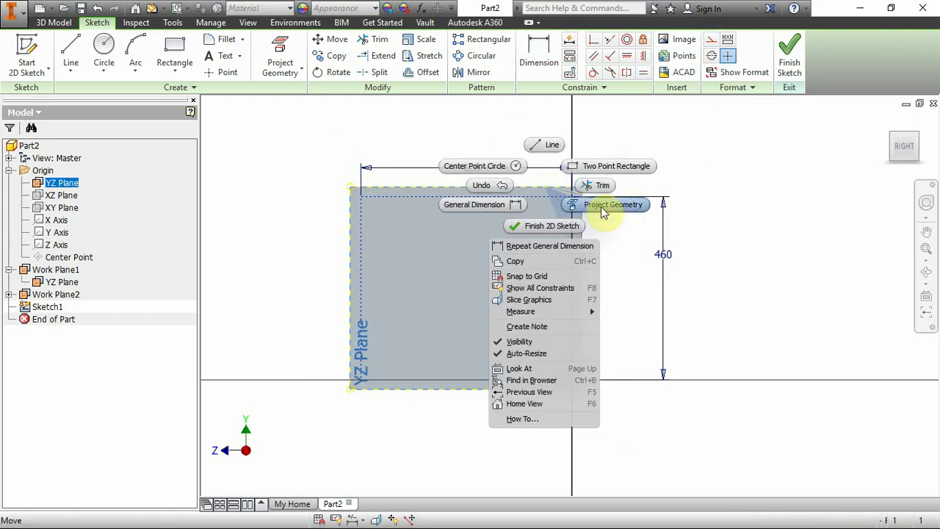
{"action": "left_click", "coordinate": [519, 342]}
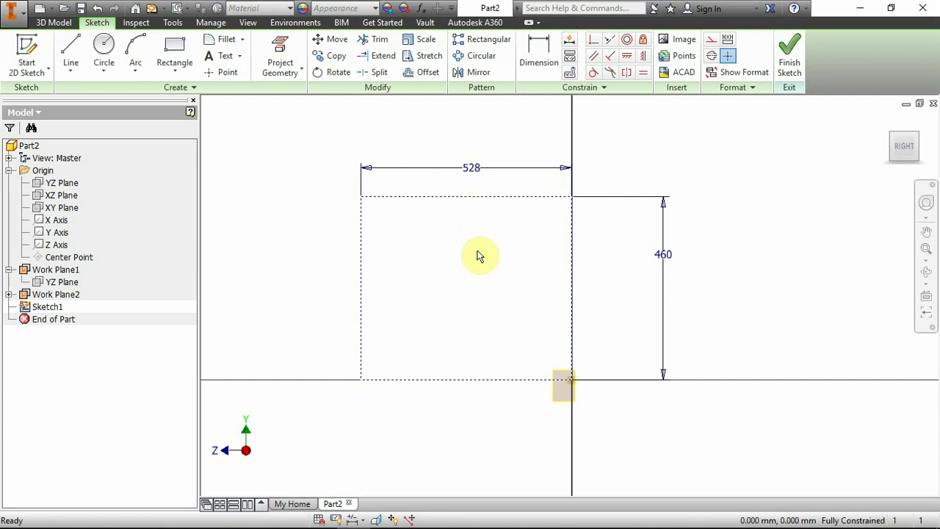
{"action": "scroll", "coordinate": [479, 256], "scroll_direction": "up", "scroll_amount": 2}
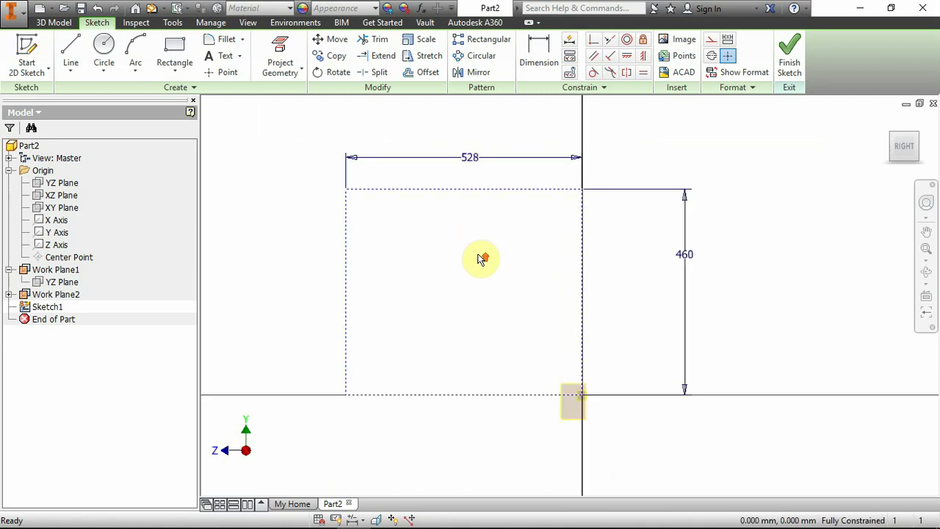
Place a sketch point inside the construction rectangle near its lower-left corner and dimension it 35 mm above the bottom edge
{"action": "left_click", "coordinate": [222, 71]}
{"action": "left_click", "coordinate": [382, 365]}
{"action": "key", "text": "d"}
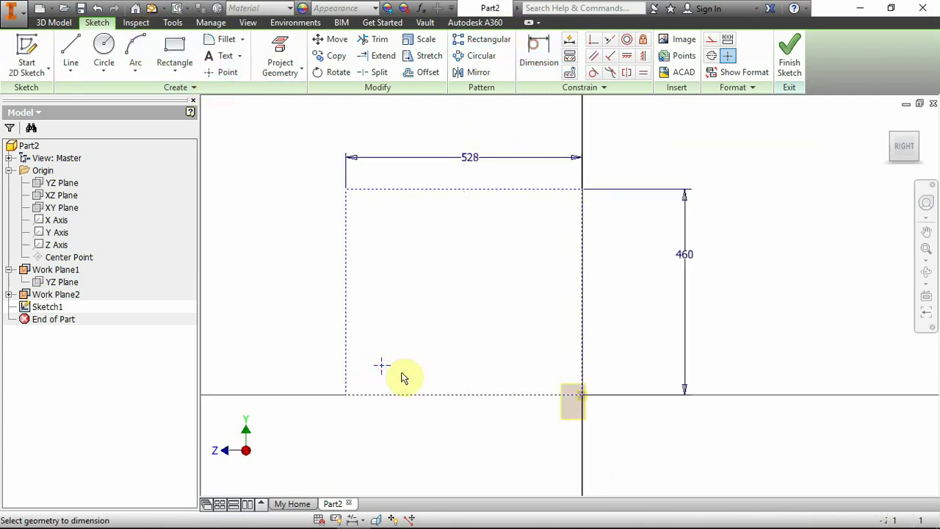
{"action": "left_click", "coordinate": [385, 395]}
{"action": "left_click", "coordinate": [382, 365]}
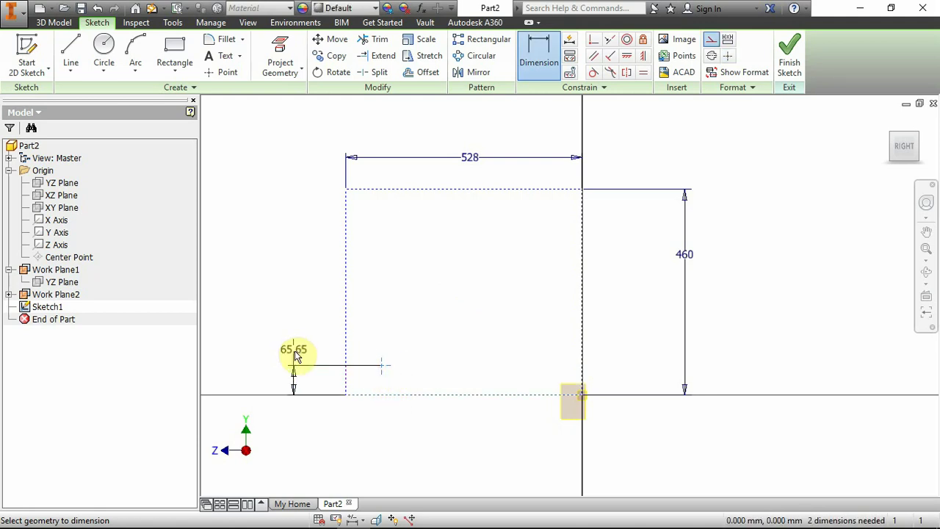
{"action": "left_click", "coordinate": [297, 329]}
{"action": "type", "text": "3"}
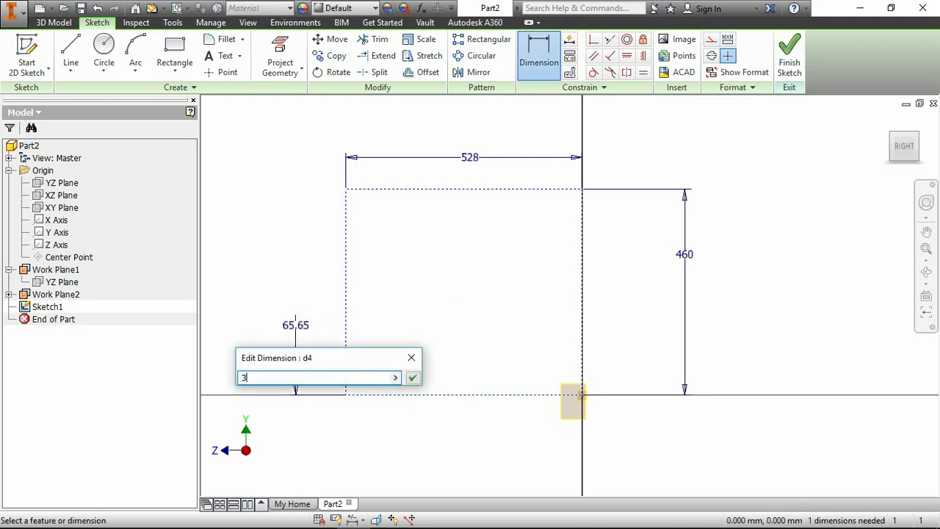
{"action": "type", "text": "5"}
{"action": "key", "text": "Return"}
Dimension the lower-left sketch point 55 mm horizontally from the rectangle's left edge
{"action": "left_click", "coordinate": [345, 354]}
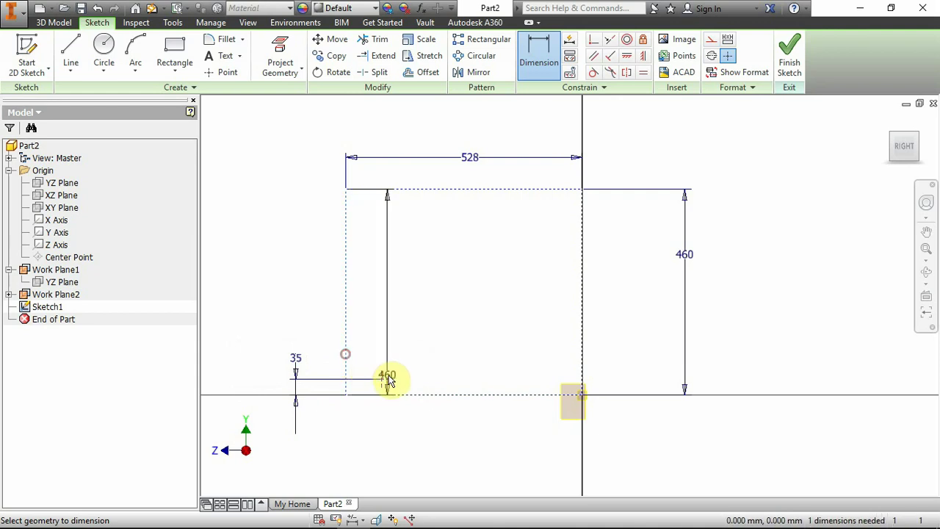
{"action": "left_click", "coordinate": [382, 376]}
{"action": "left_click", "coordinate": [420, 330]}
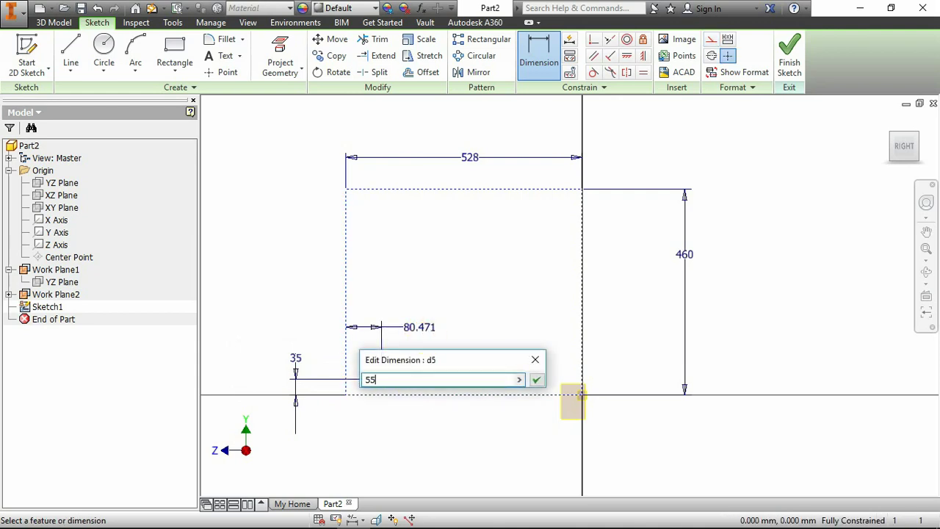
{"action": "key", "text": "Return"}
Place a second sketch point to the right of the first and dimension it 37 mm above the rectangle's bottom edge
{"action": "left_click", "coordinate": [214, 74]}
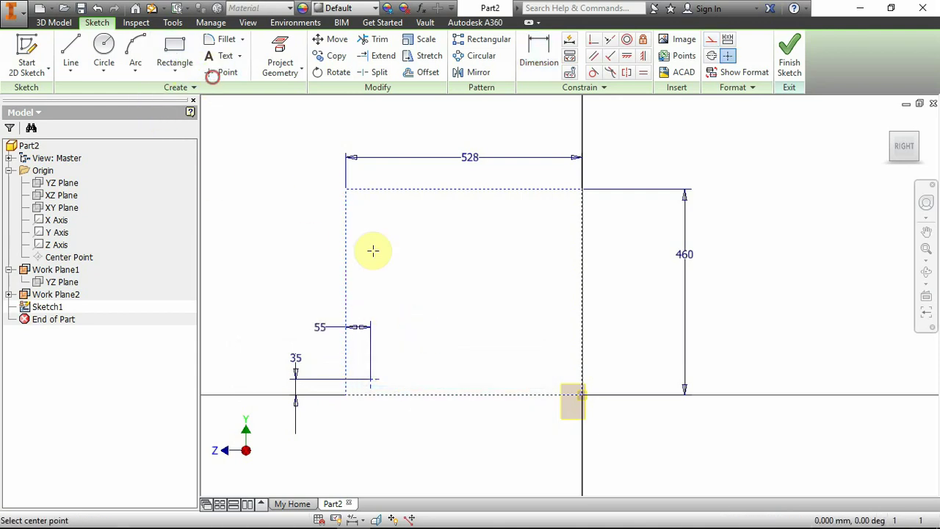
{"action": "left_click", "coordinate": [441, 363]}
{"action": "left_click", "coordinate": [526, 65]}
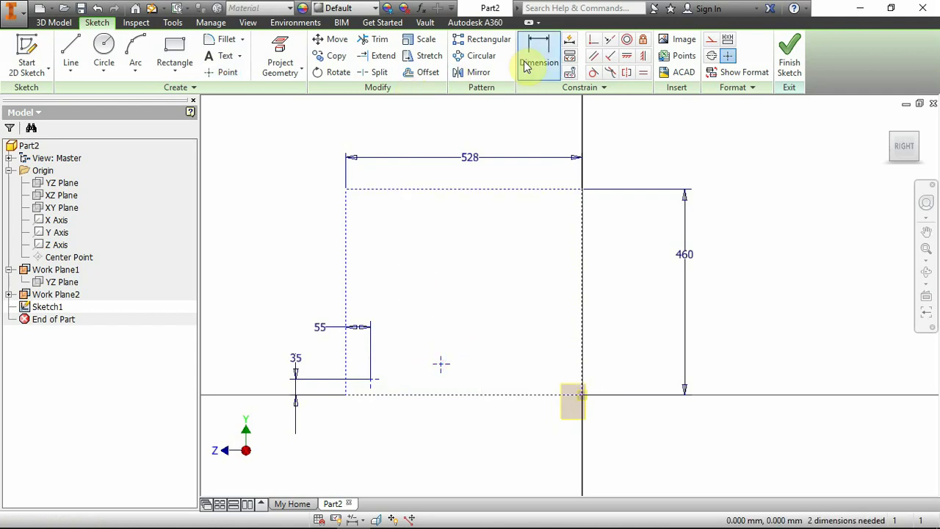
{"action": "left_click", "coordinate": [441, 395]}
{"action": "left_click", "coordinate": [439, 364]}
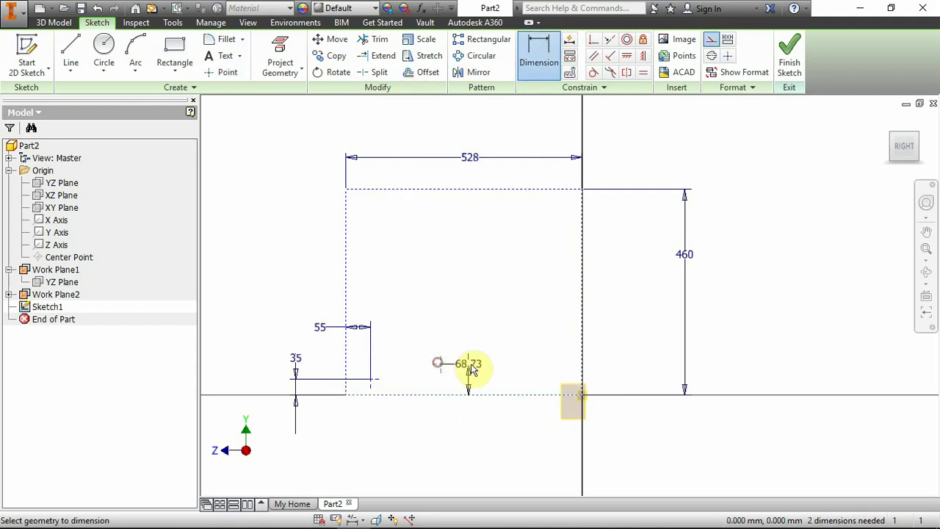
{"action": "left_click", "coordinate": [474, 343]}
{"action": "type", "text": "37"}
{"action": "key", "text": "Return"}
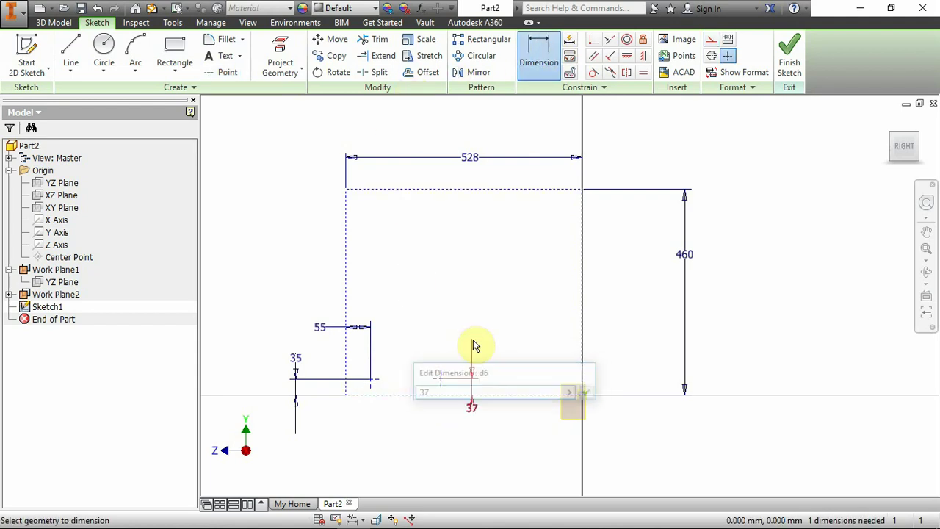
Dimension the second sketch point 203 mm horizontally from the rectangle's left edge
{"action": "left_click", "coordinate": [346, 294]}
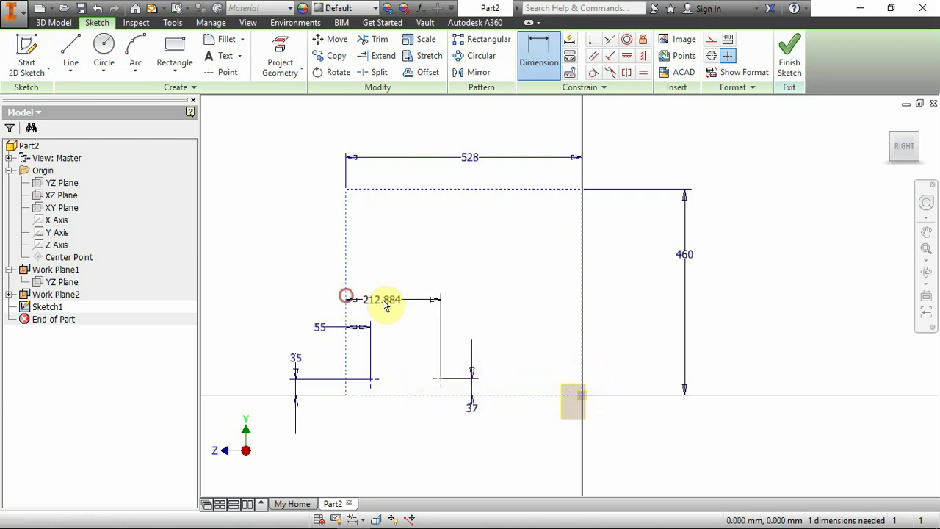
{"action": "left_click", "coordinate": [396, 439]}
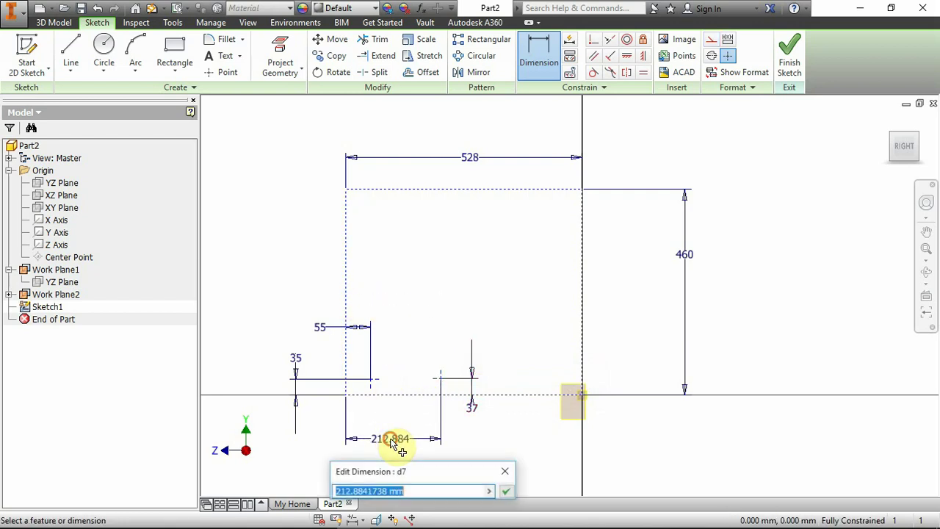
{"action": "type", "text": "203"}
{"action": "key", "text": "Return"}
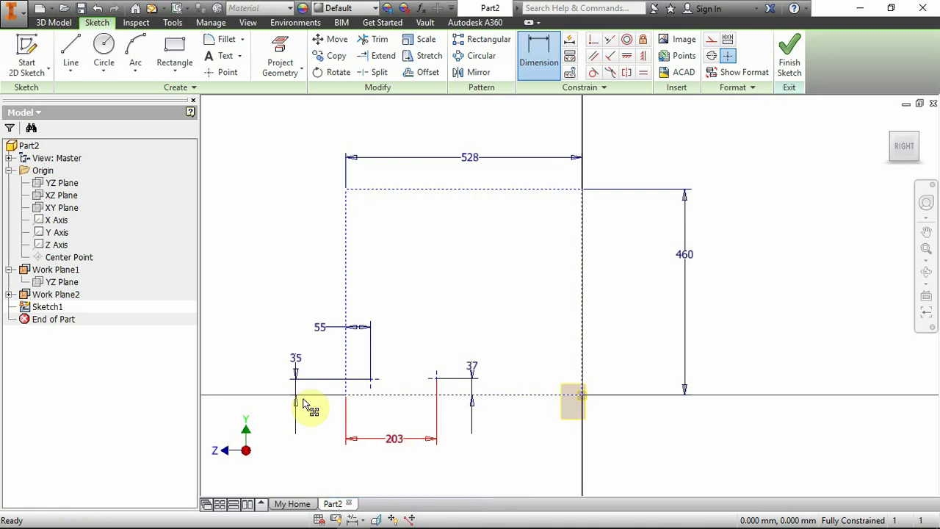
{"action": "key", "text": "Escape"}
Place a third sketch point near the rectangle's lower-right corner and dimension it 380 mm from the left edge
{"action": "left_click", "coordinate": [222, 72]}
{"action": "left_click", "coordinate": [540, 384]}
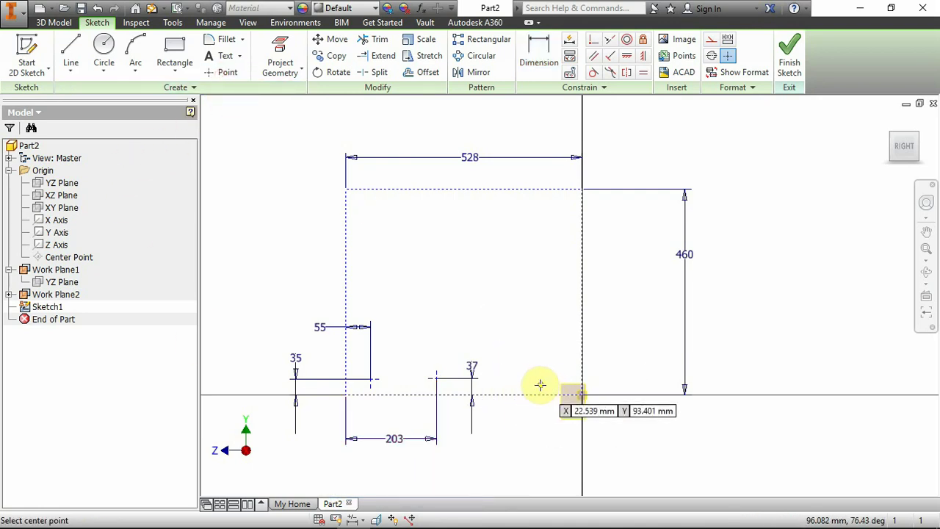
{"action": "key", "text": "Escape"}
{"action": "key", "text": "d"}
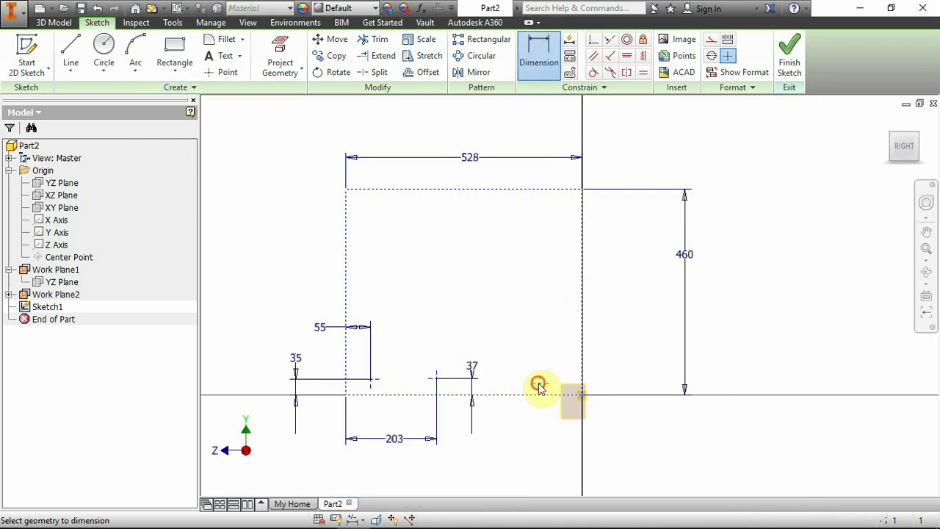
{"action": "left_click", "coordinate": [345, 296]}
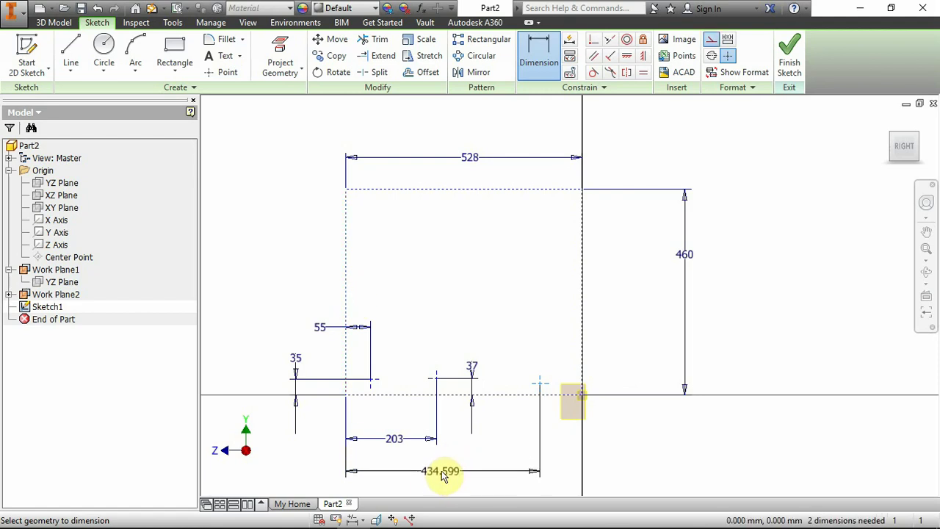
{"action": "left_click", "coordinate": [445, 472]}
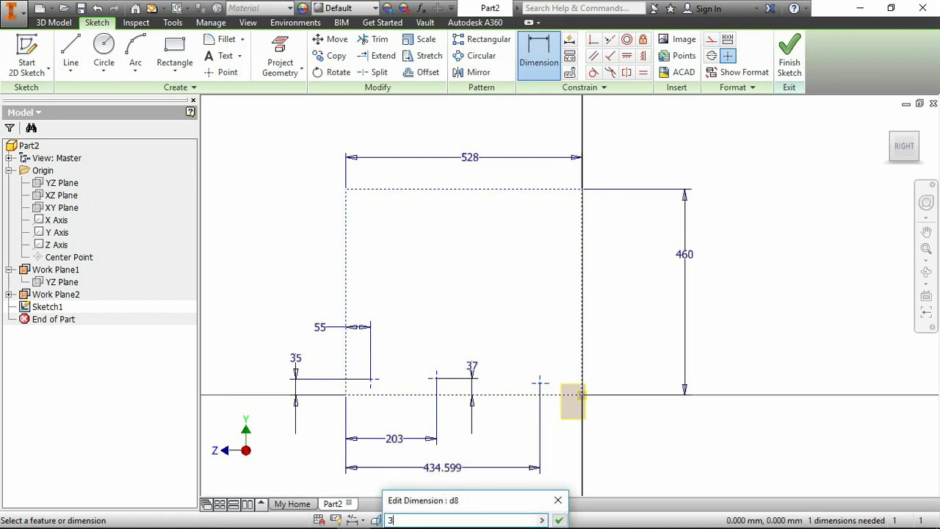
{"action": "key", "text": "Return"}
{"action": "key", "text": "Escape"}
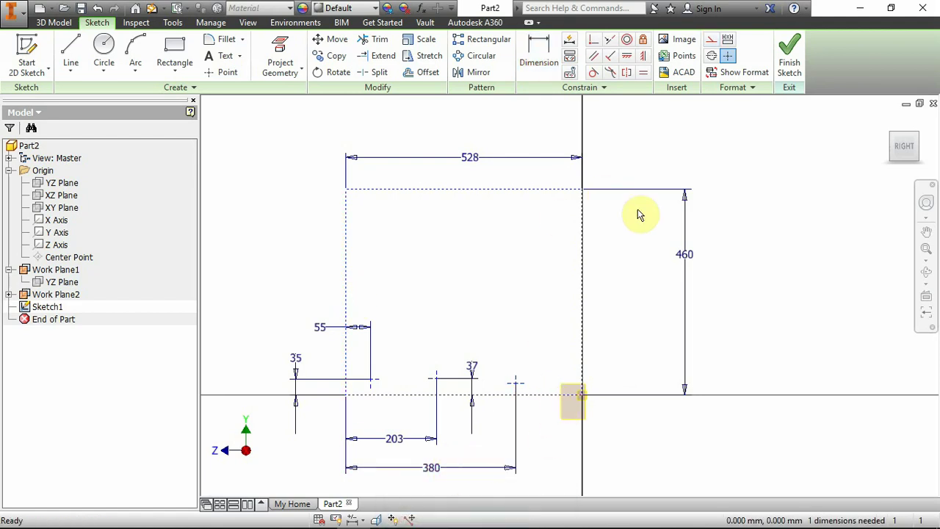
Place a fourth sketch point higher up near the rectangle's right edge and dimension it 433 mm from the left edge
{"action": "left_click", "coordinate": [221, 72]}
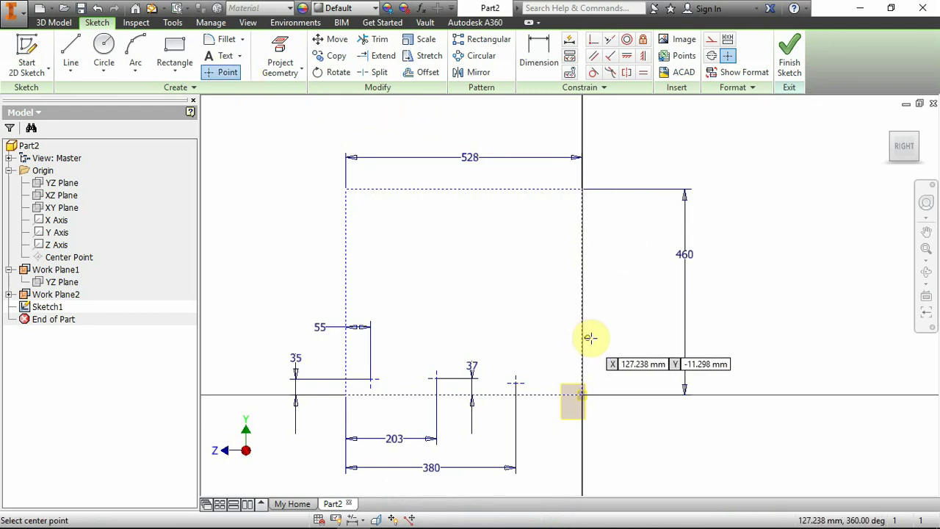
{"action": "left_click", "coordinate": [567, 321]}
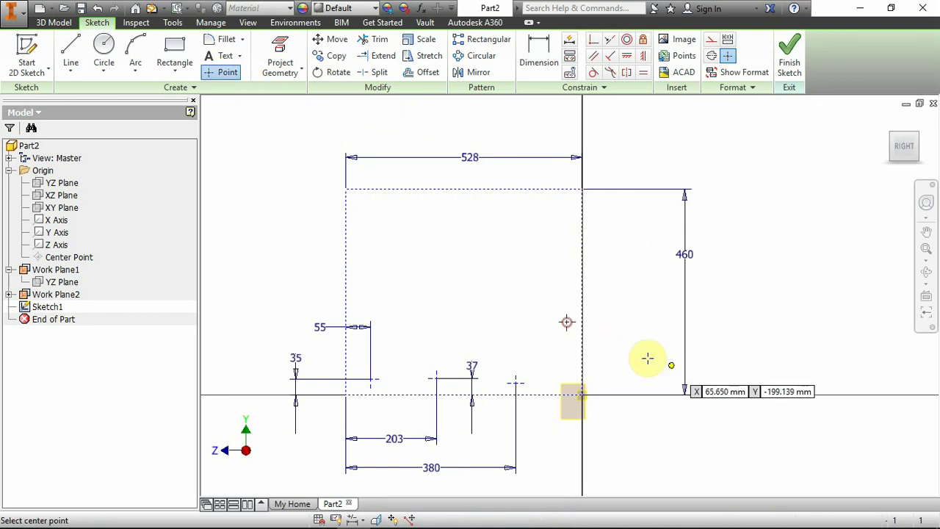
{"action": "left_click", "coordinate": [540, 50]}
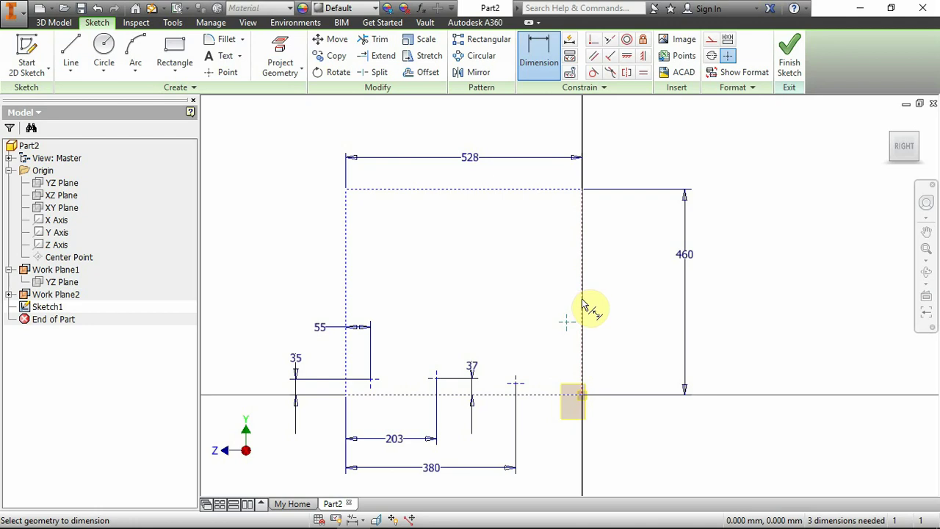
{"action": "left_click", "coordinate": [347, 273]}
{"action": "left_click", "coordinate": [440, 270]}
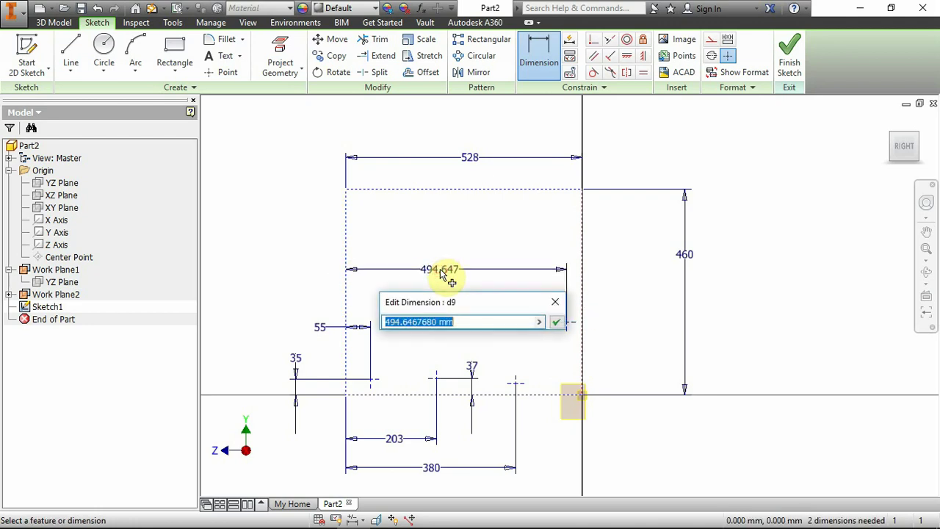
{"action": "key", "text": "Return"}
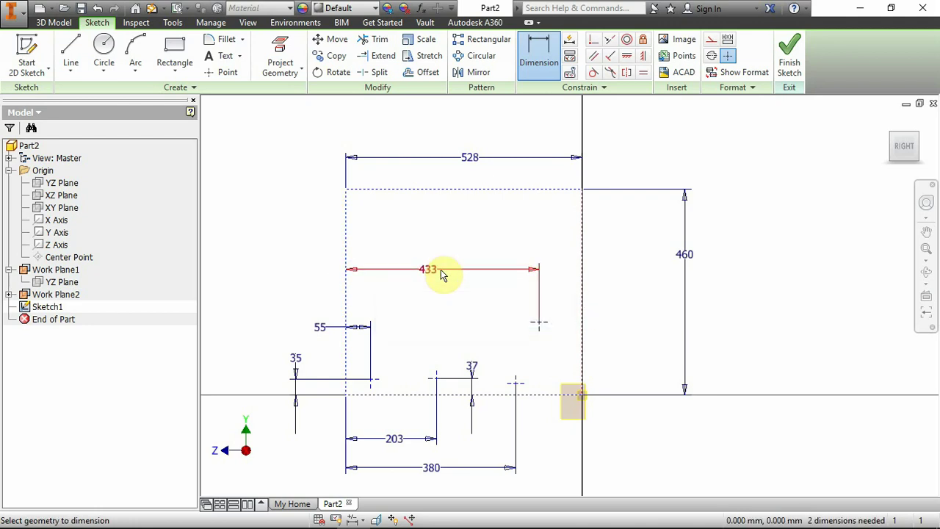
Dimension the fourth sketch point 125 mm vertically above the rectangle's bottom edge
{"action": "left_click", "coordinate": [554, 396]}
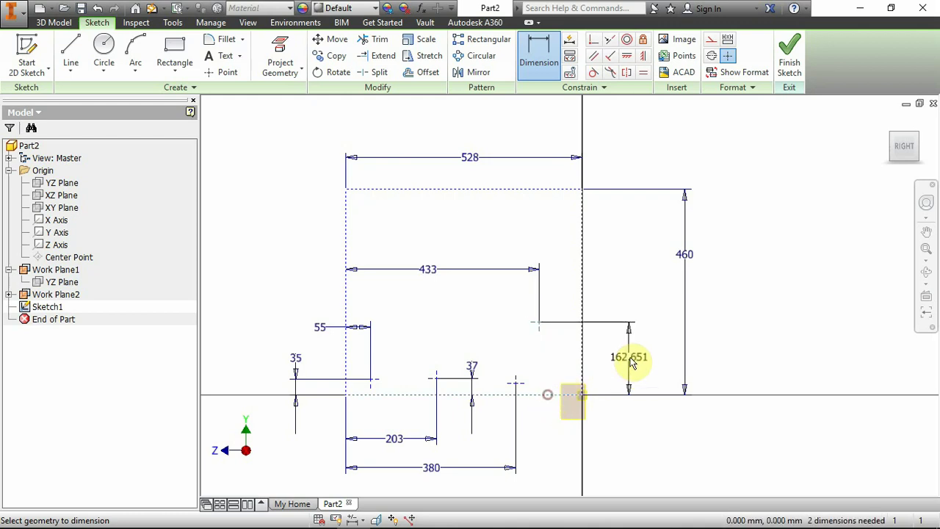
{"action": "left_click", "coordinate": [629, 360]}
{"action": "type", "text": "12"}
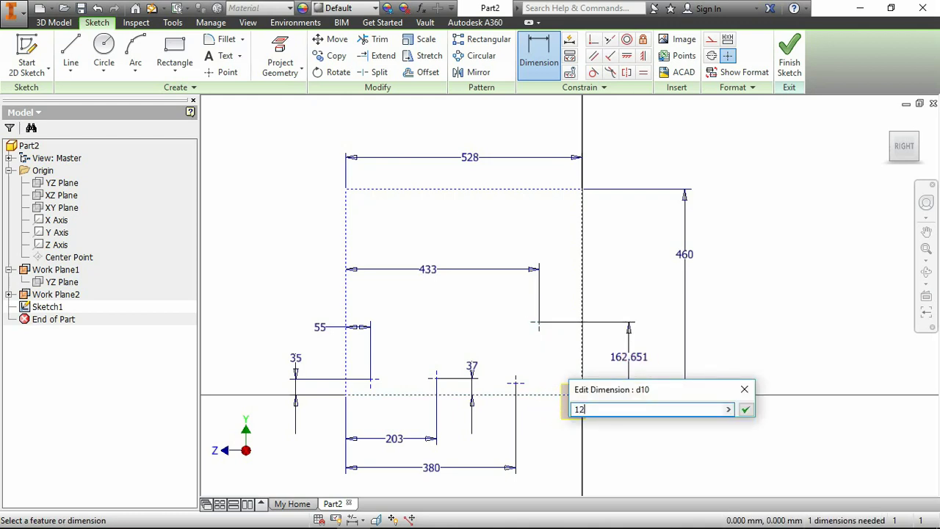
{"action": "type", "text": "5"}
{"action": "key", "text": "Return"}
Place a fifth sketch point near the upper right of the rectangle and dimension it 454 mm from the left edge
{"action": "left_click", "coordinate": [222, 72]}
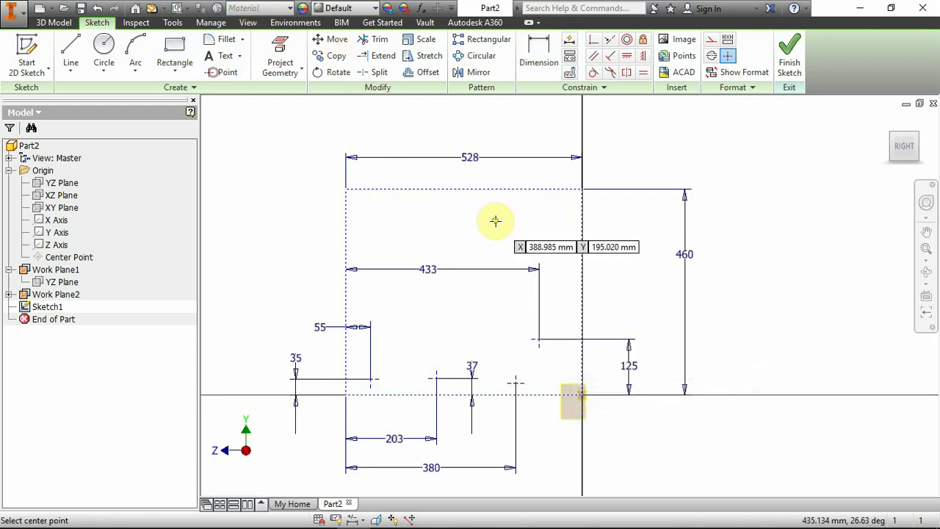
{"action": "left_click", "coordinate": [564, 241]}
{"action": "left_click", "coordinate": [547, 50]}
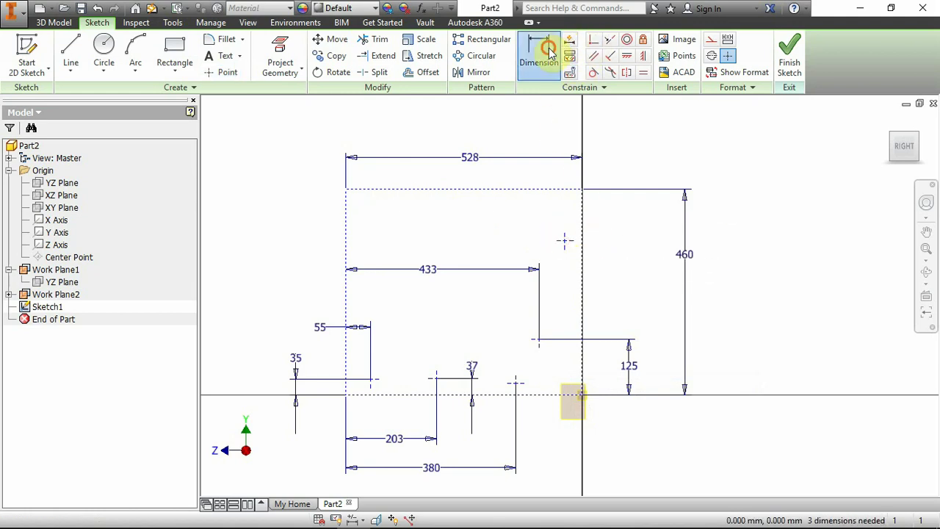
{"action": "left_click", "coordinate": [564, 240]}
{"action": "left_click", "coordinate": [347, 227]}
{"action": "left_click", "coordinate": [461, 212]}
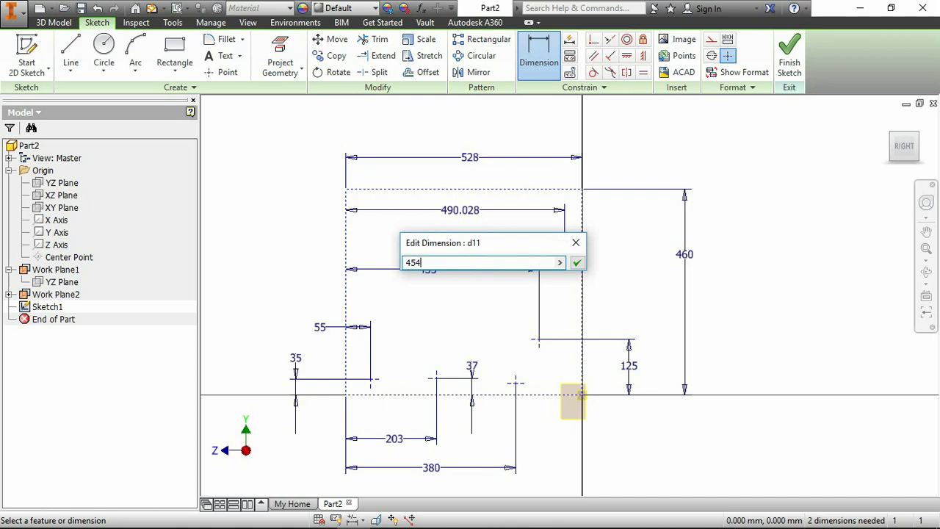
{"action": "key", "text": "Return"}
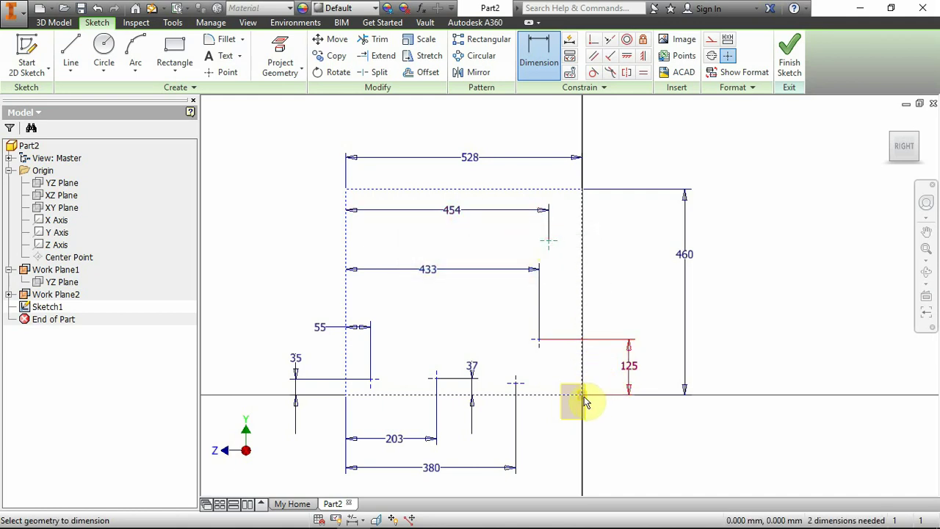
Dimension the fifth sketch point 252 mm vertically above the rectangle's bottom edge
{"action": "left_click", "coordinate": [576, 400]}
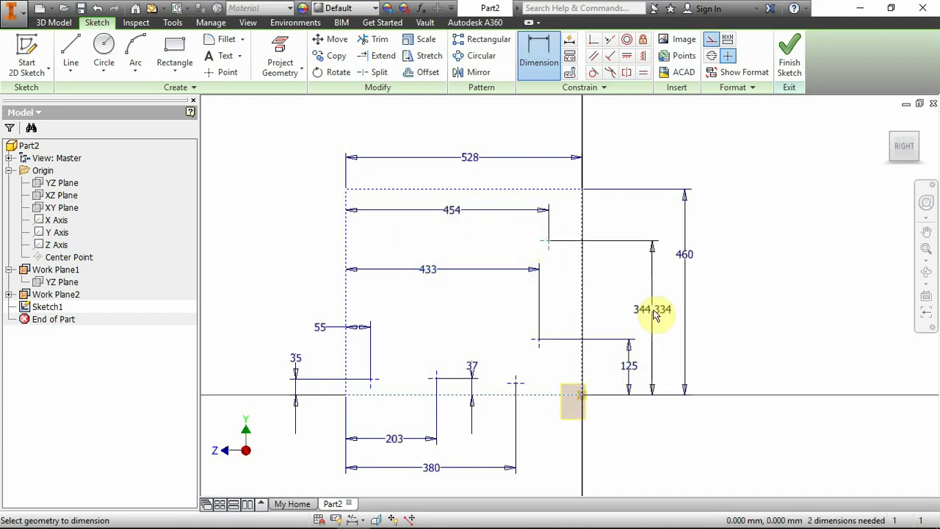
{"action": "left_click", "coordinate": [654, 312]}
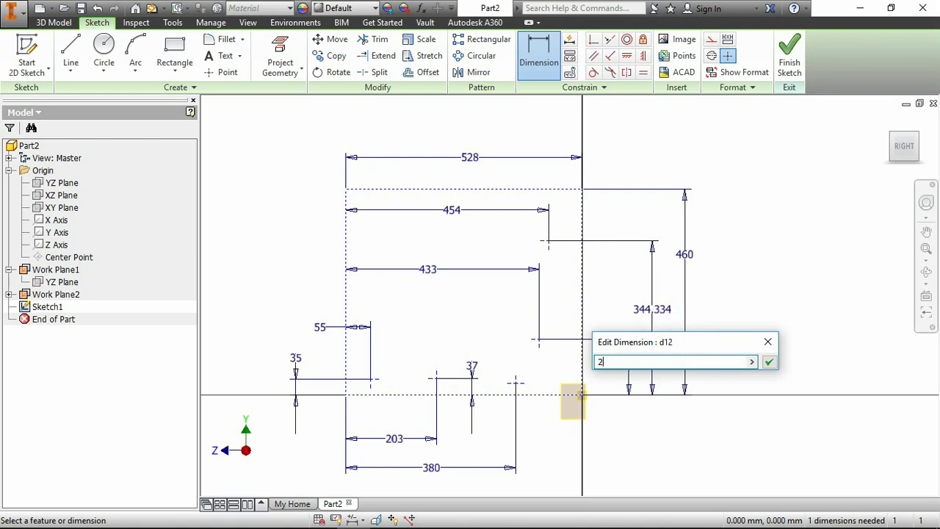
{"action": "key", "text": "Return"}
{"action": "key", "text": "Escape"}
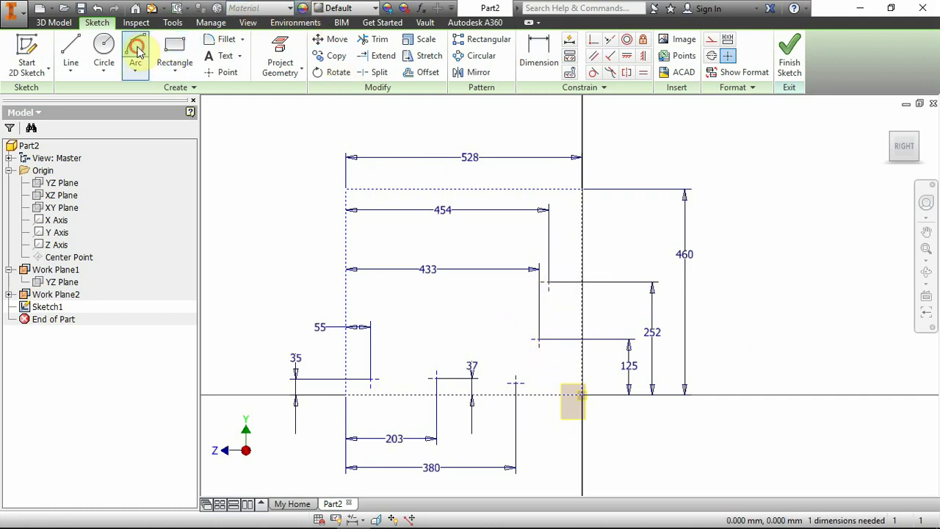
Draw a three-point arc from the rectangle's upper-right corner down past the two rightmost sketch points, ending below the 125 mm high point
{"action": "left_click", "coordinate": [583, 189]}
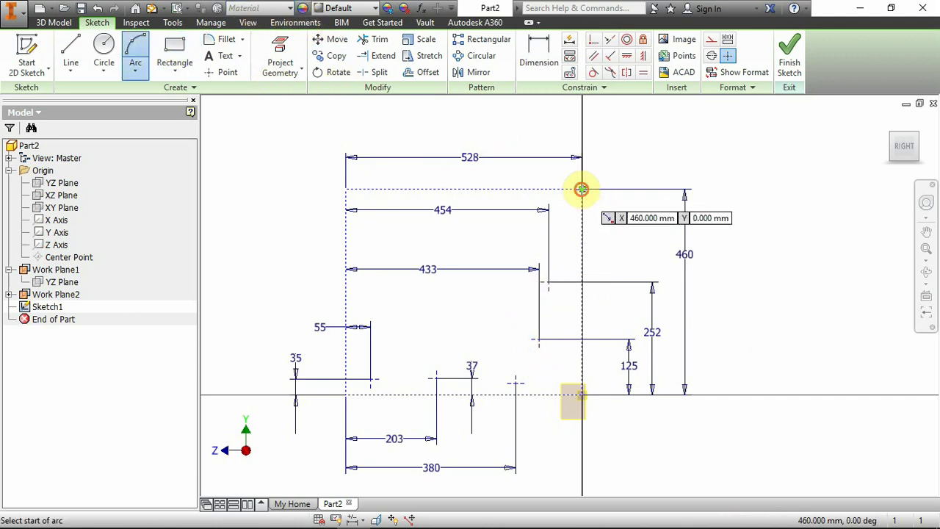
{"action": "scroll", "coordinate": [558, 303], "scroll_direction": "up", "scroll_amount": 3}
{"action": "left_click", "coordinate": [529, 399]}
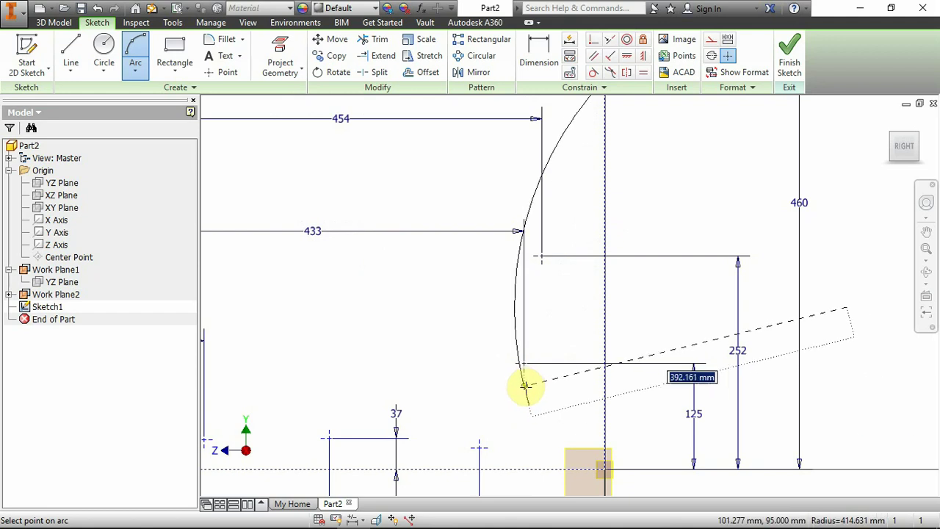
{"action": "left_click", "coordinate": [526, 371]}
{"action": "key", "text": "Escape"}
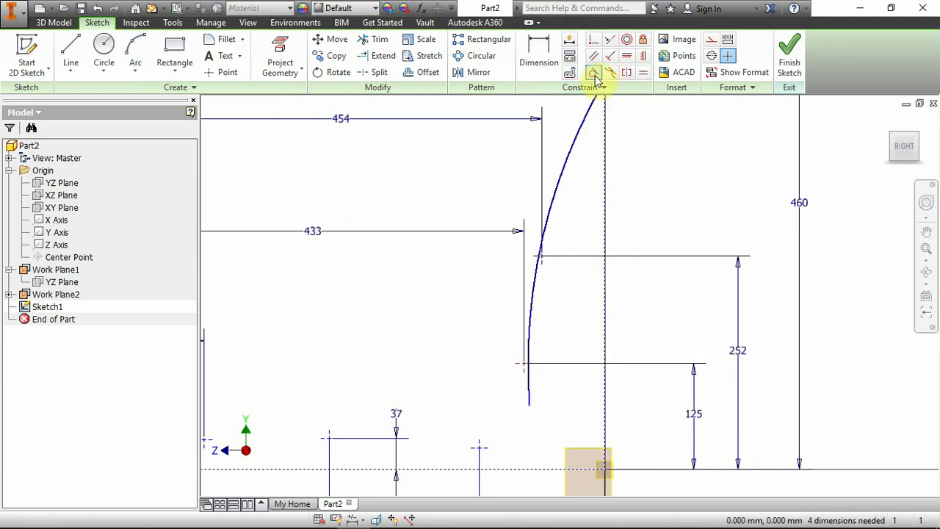
Make the profile's upper-right arc coincident with the 252 mm high and the 125 mm high sketch points
{"action": "left_click", "coordinate": [593, 40]}
{"action": "left_click", "coordinate": [551, 216]}
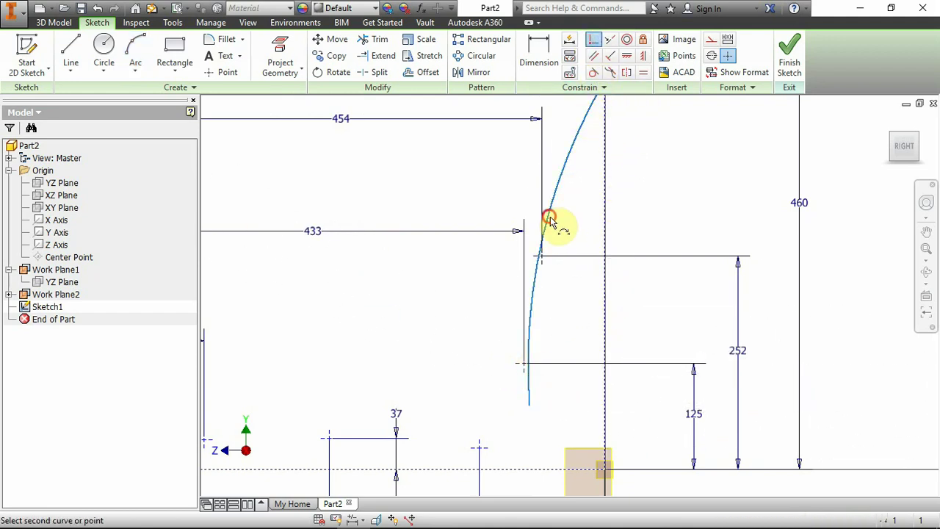
{"action": "left_click", "coordinate": [541, 259]}
{"action": "left_click", "coordinate": [534, 359]}
{"action": "left_click", "coordinate": [524, 367]}
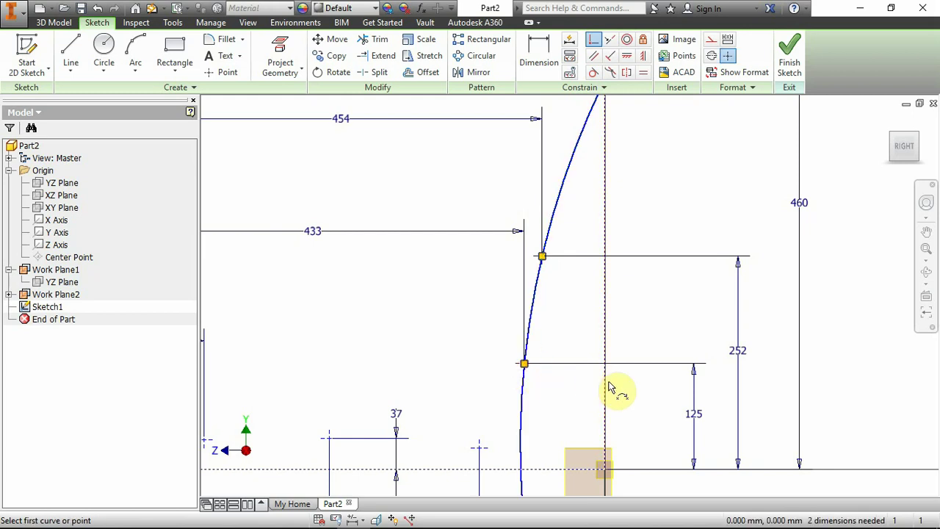
Shorten the upper-right arc by pulling its lower endpoint up to just below the 125 mm high point
{"action": "scroll", "coordinate": [587, 404], "scroll_direction": "down", "scroll_amount": 3}
{"action": "scroll", "coordinate": [575, 426], "scroll_direction": "up", "scroll_amount": 3}
{"action": "scroll", "coordinate": [552, 397], "scroll_direction": "down", "scroll_amount": 2}
{"action": "left_click_drag", "start_coordinate": [541, 407], "coordinate": [537, 322]}
{"action": "scroll", "coordinate": [545, 341], "scroll_direction": "up", "scroll_amount": 3}
{"action": "middle_click_drag", "start_coordinate": [517, 375], "coordinate": [626, 345]}
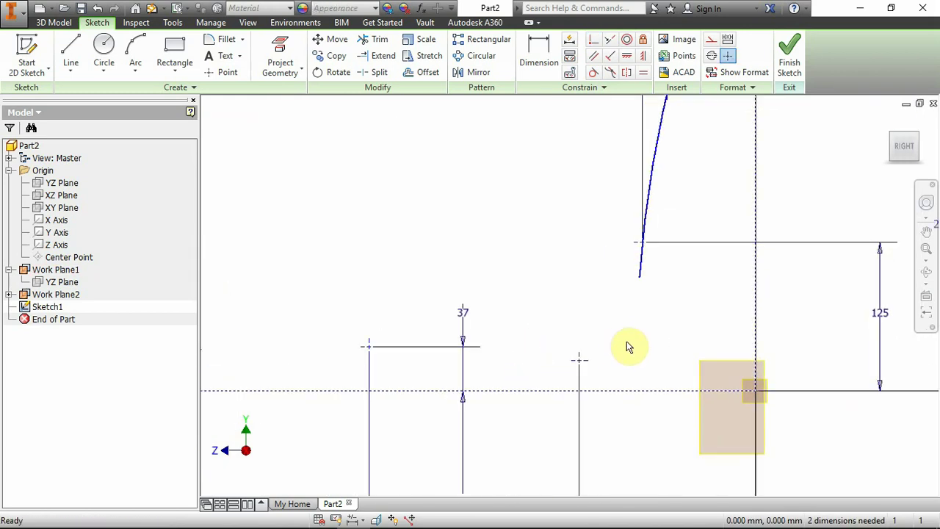
Draw a three-point arc from the upper arc's lower end, spanning about 149 mm to the lower left and bulging downward near the 380 mm point
{"action": "scroll", "coordinate": [627, 343], "scroll_direction": "down", "scroll_amount": 3}
{"action": "left_click", "coordinate": [135, 51]}
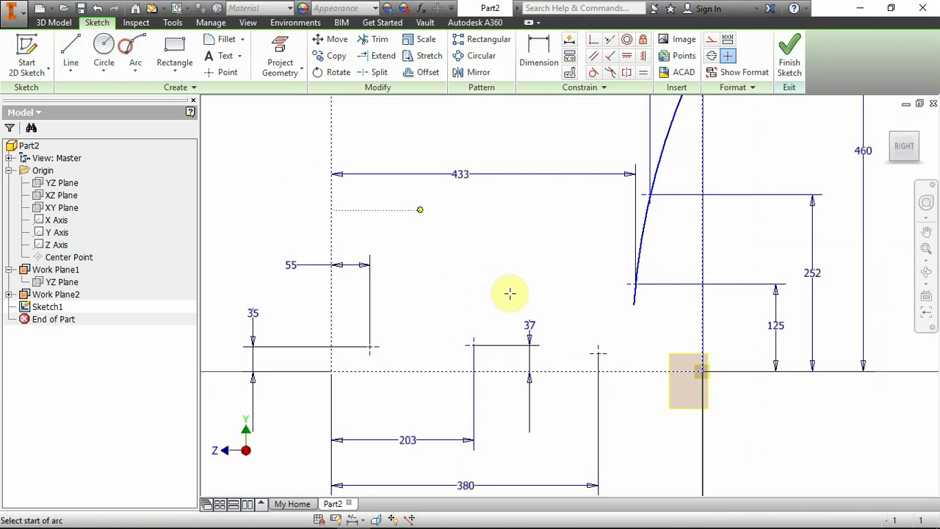
{"action": "left_click", "coordinate": [635, 303]}
{"action": "scroll", "coordinate": [554, 354], "scroll_direction": "up", "scroll_amount": 3}
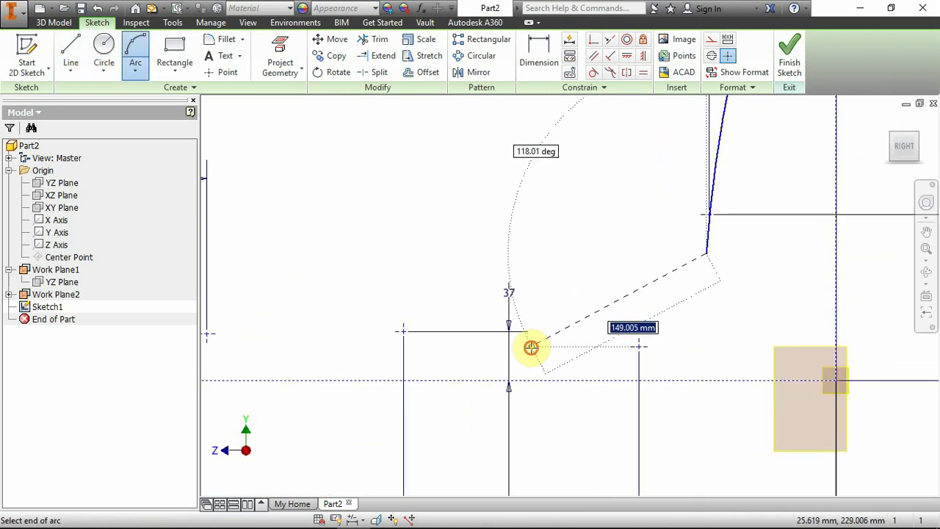
{"action": "left_click", "coordinate": [531, 345]}
{"action": "left_click", "coordinate": [588, 359]}
{"action": "key", "text": "Escape"}
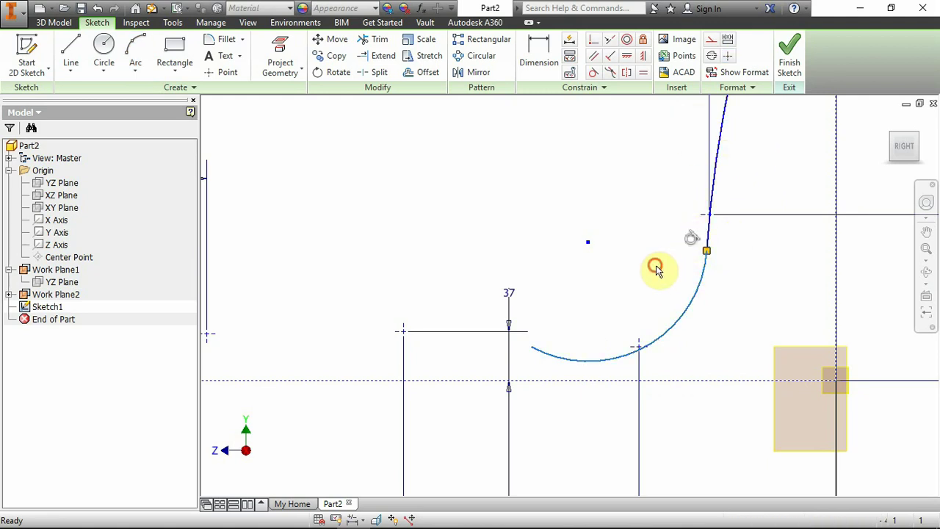
Make the lower corner arc tangent to the upper arc and coincident with the sketch point 380 mm from the left edge
{"action": "left_click", "coordinate": [593, 72]}
{"action": "left_click", "coordinate": [712, 239]}
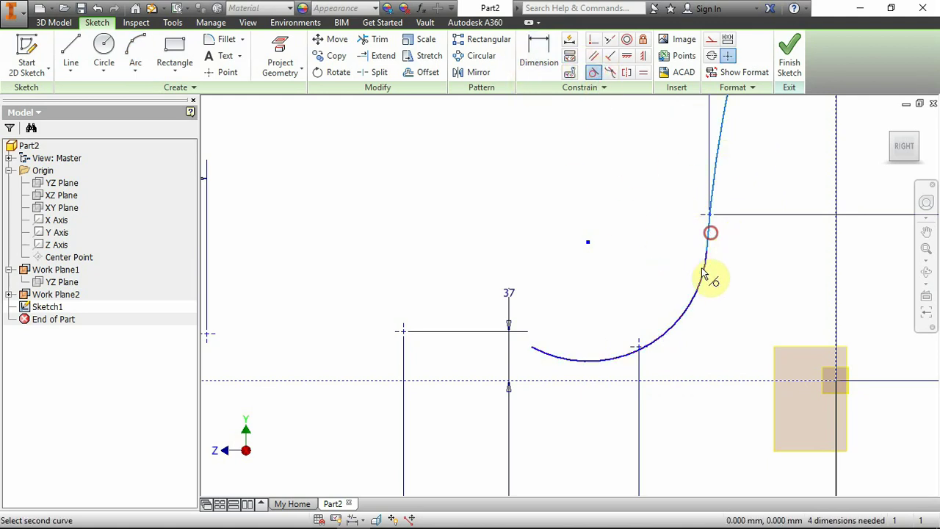
{"action": "left_click", "coordinate": [703, 271]}
{"action": "left_click", "coordinate": [300, 129]}
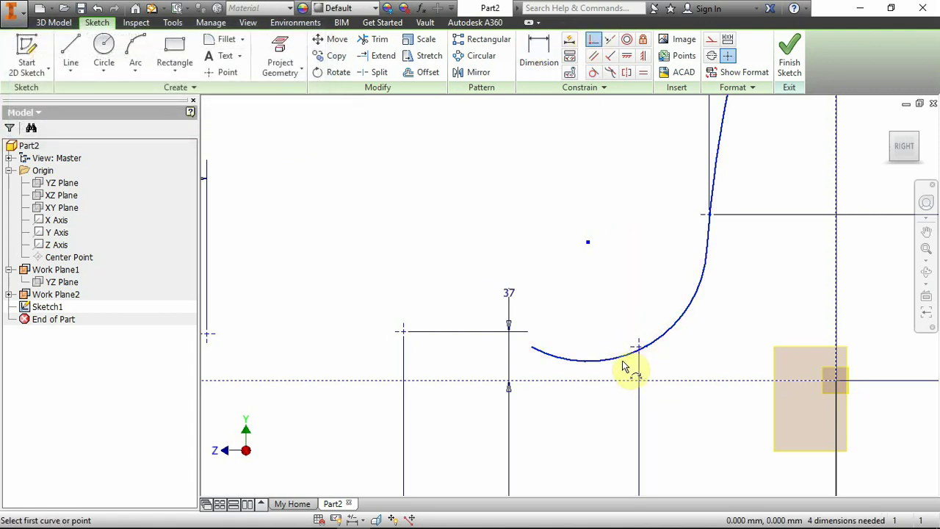
{"action": "left_click", "coordinate": [639, 345]}
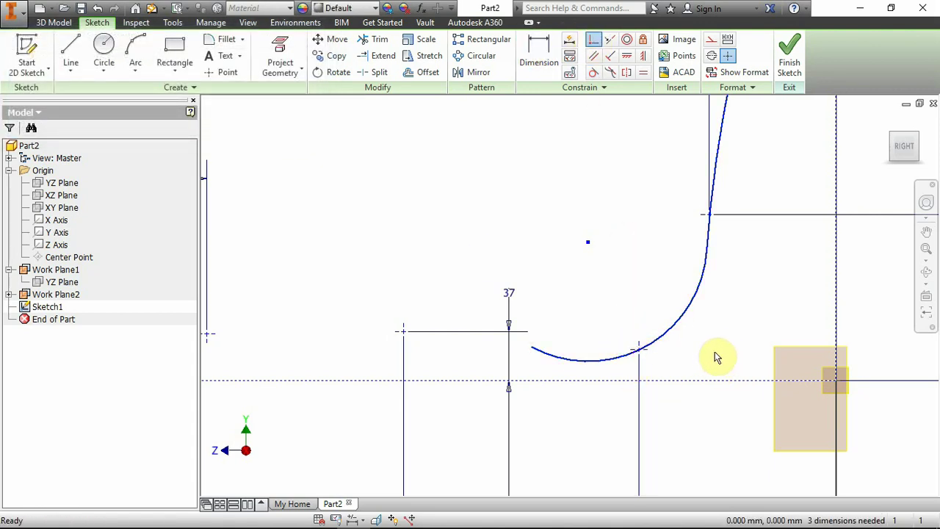
Dimension the lower corner arc with a radius of 70 mm
{"action": "left_click", "coordinate": [104, 48]}
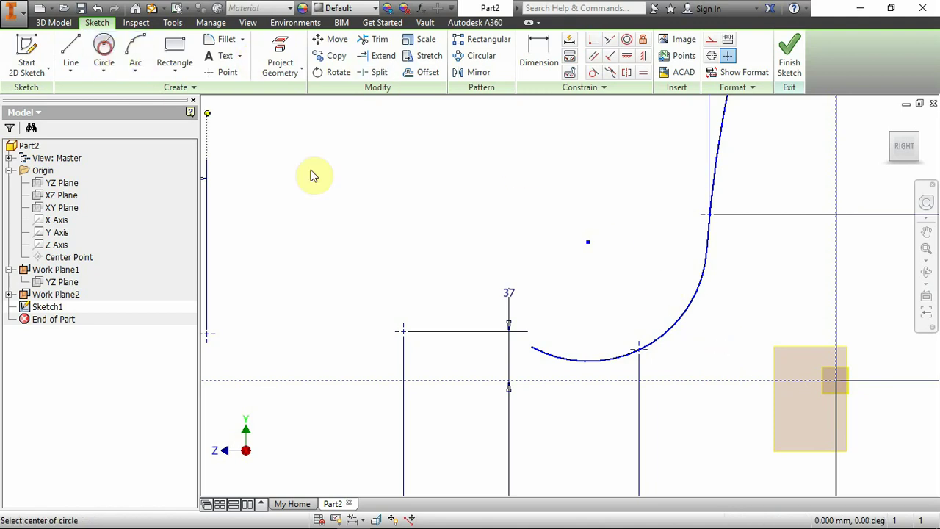
{"action": "left_click", "coordinate": [591, 239]}
{"action": "left_click", "coordinate": [539, 55]}
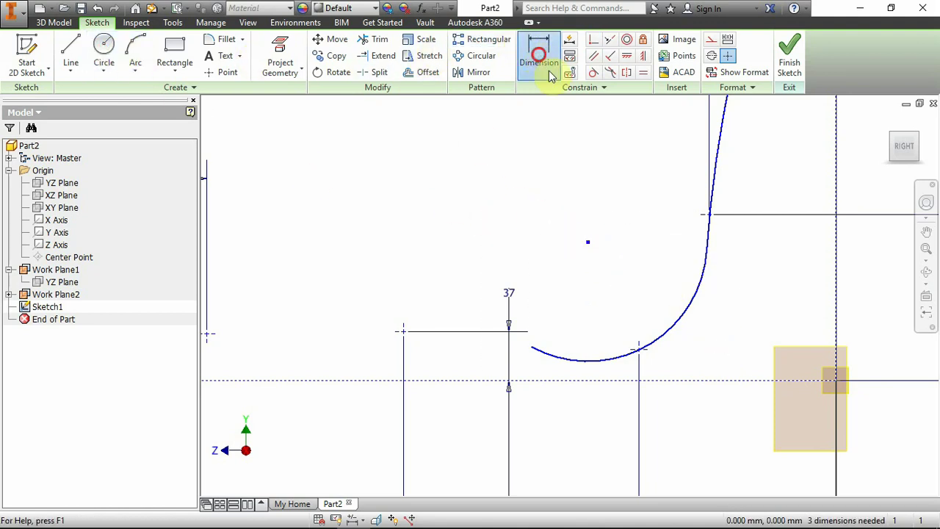
{"action": "left_click", "coordinate": [681, 328]}
{"action": "left_click", "coordinate": [659, 309]}
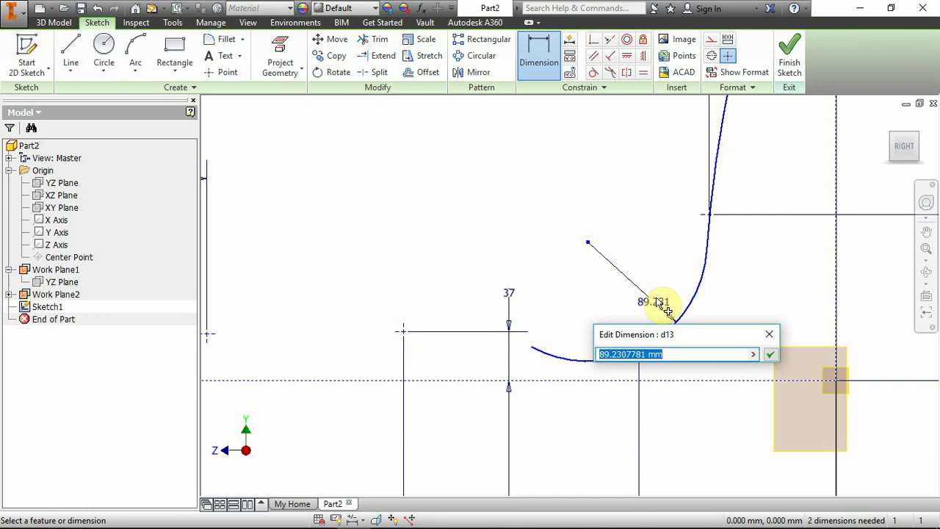
{"action": "type", "text": "70"}
{"action": "key", "text": "Return"}
{"action": "key", "text": "Escape"}
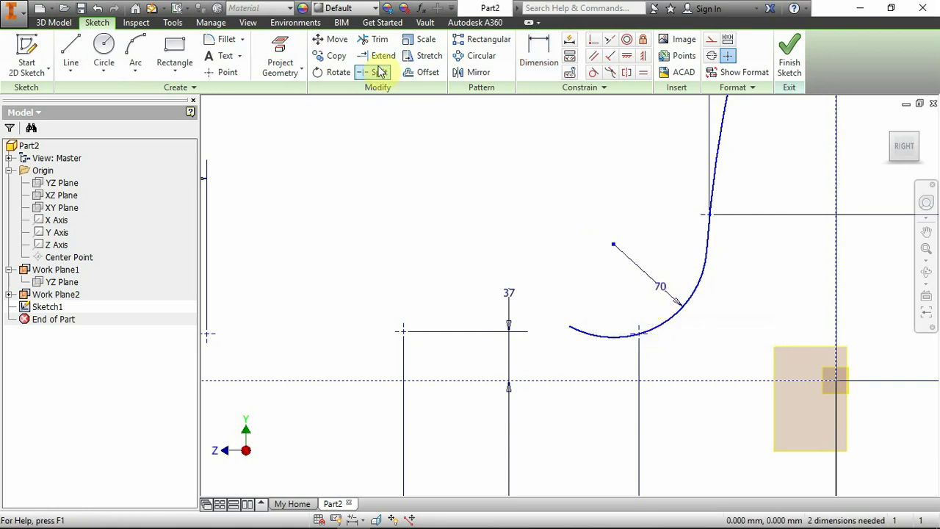
Draw a larger circle around the 70 mm arc's center point and convert it to construction geometry
{"action": "left_click", "coordinate": [104, 48]}
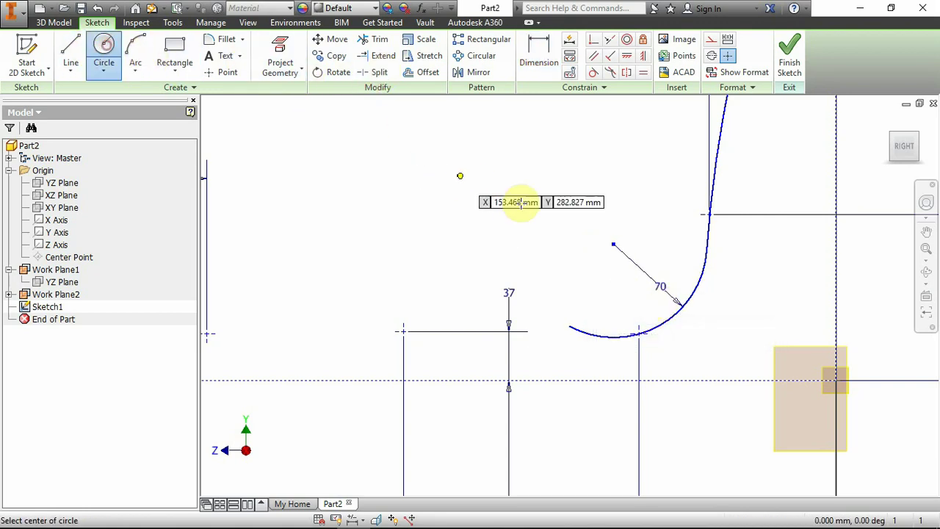
{"action": "left_click", "coordinate": [614, 242]}
{"action": "left_click", "coordinate": [689, 336]}
{"action": "key", "text": "Escape"}
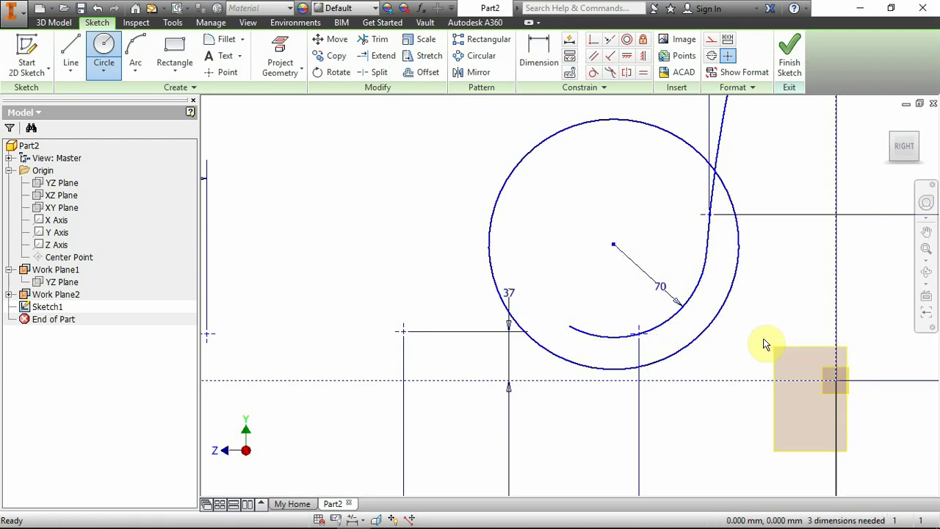
{"action": "left_click", "coordinate": [705, 309]}
{"action": "left_click", "coordinate": [710, 39]}
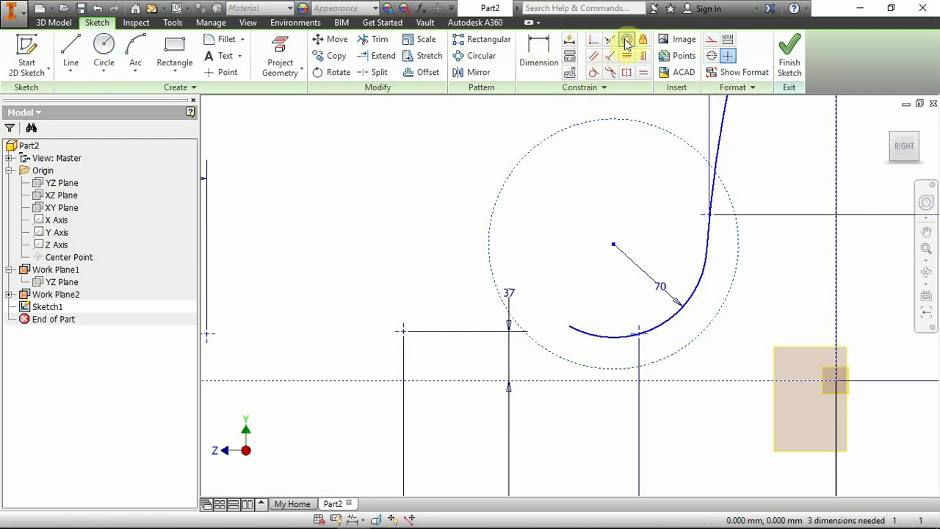
Make the construction circle tangent to the rectangle's bottom edge and set its gap to the 70 mm arc to 12 mm
{"action": "left_click", "coordinate": [594, 73]}
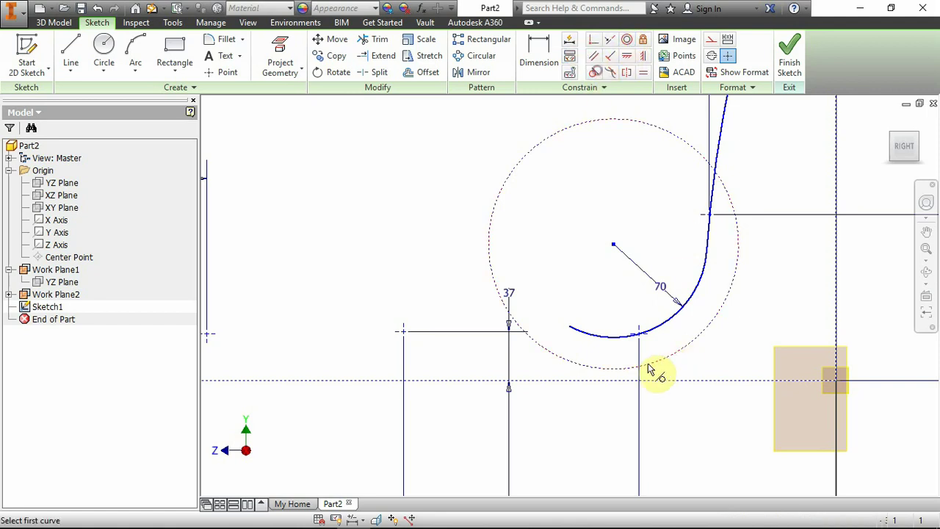
{"action": "left_click", "coordinate": [615, 380]}
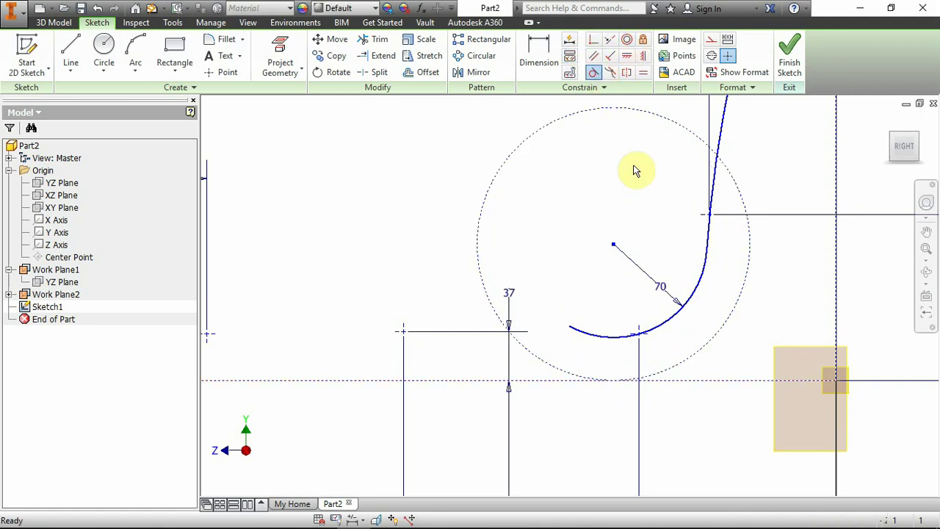
{"action": "left_click", "coordinate": [540, 62]}
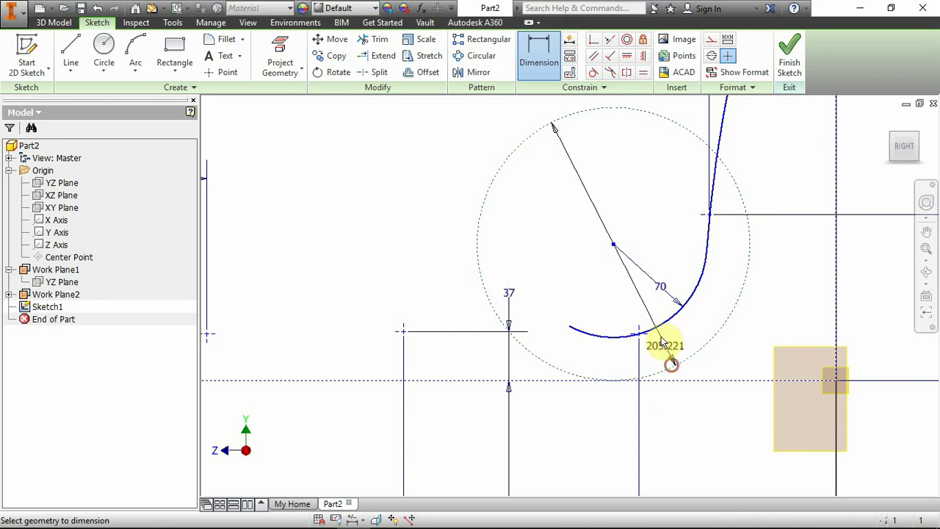
{"action": "left_click", "coordinate": [683, 340]}
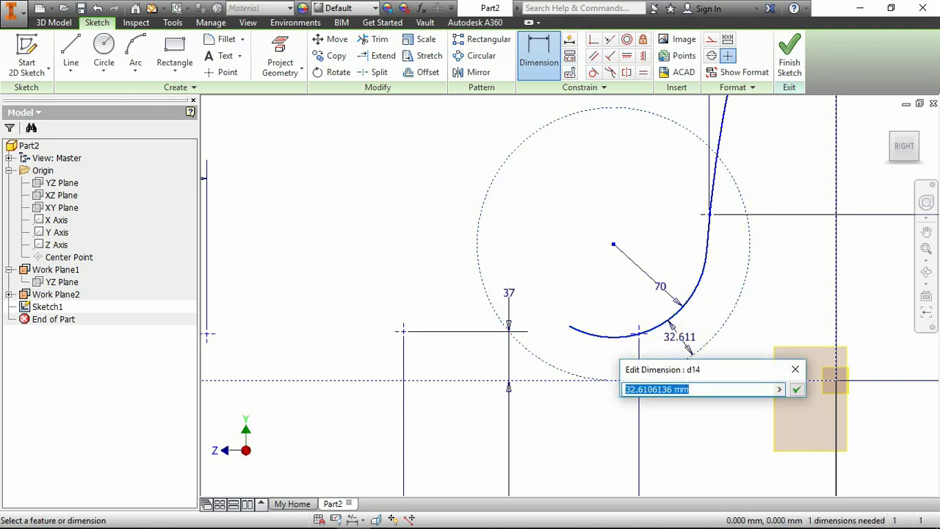
{"action": "type", "text": "12"}
{"action": "key", "text": "Return"}
Adjust the 70 mm arc's free end slightly and draw an upward-bulging three-point arc about 279 mm across from it to the 55 mm point
{"action": "scroll", "coordinate": [562, 360], "scroll_direction": "down", "scroll_amount": 3}
{"action": "scroll", "coordinate": [558, 334], "scroll_direction": "up", "scroll_amount": 2}
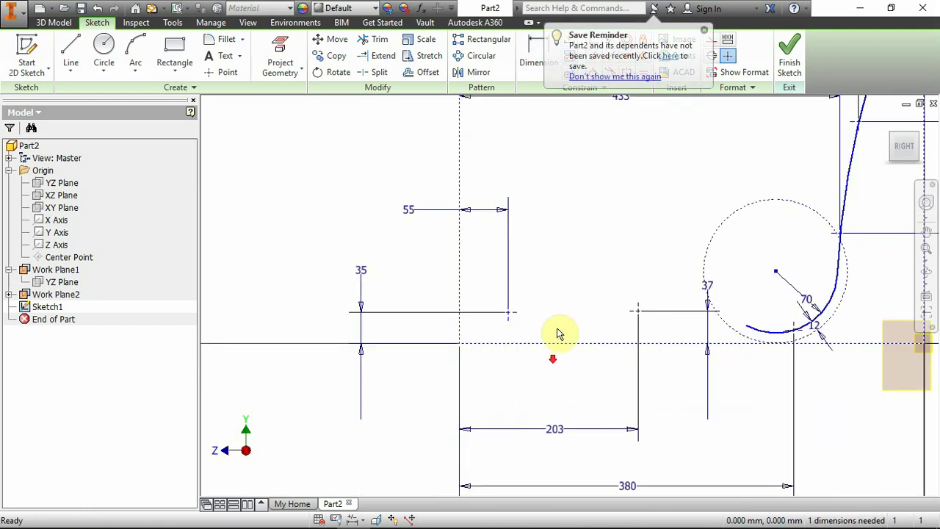
{"action": "left_click_drag", "start_coordinate": [746, 327], "coordinate": [746, 327]}
{"action": "left_click", "coordinate": [135, 50]}
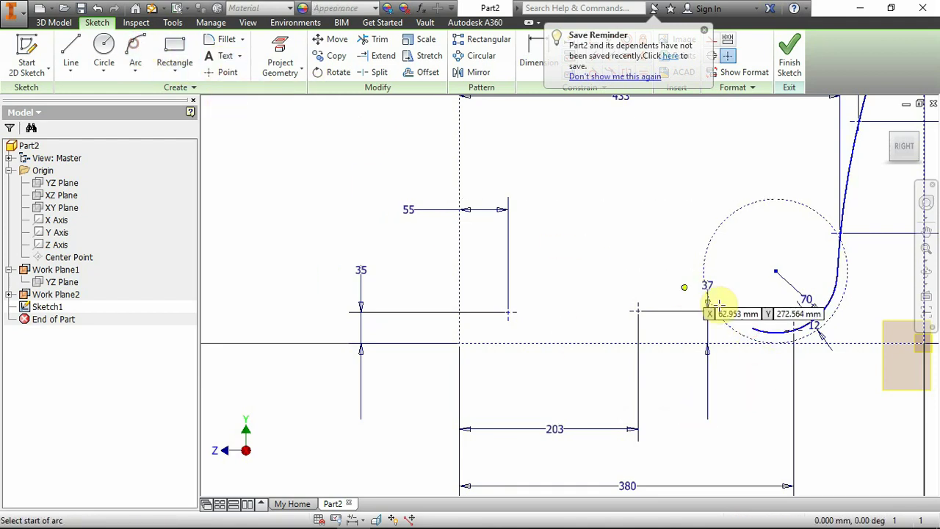
{"action": "left_click", "coordinate": [751, 328]}
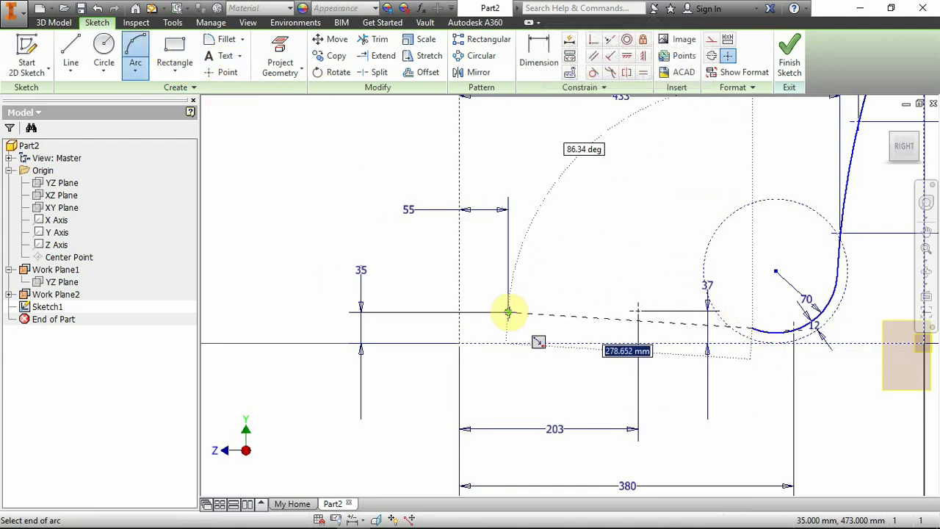
{"action": "left_click", "coordinate": [508, 312]}
{"action": "left_click", "coordinate": [574, 299]}
{"action": "key", "text": "Escape"}
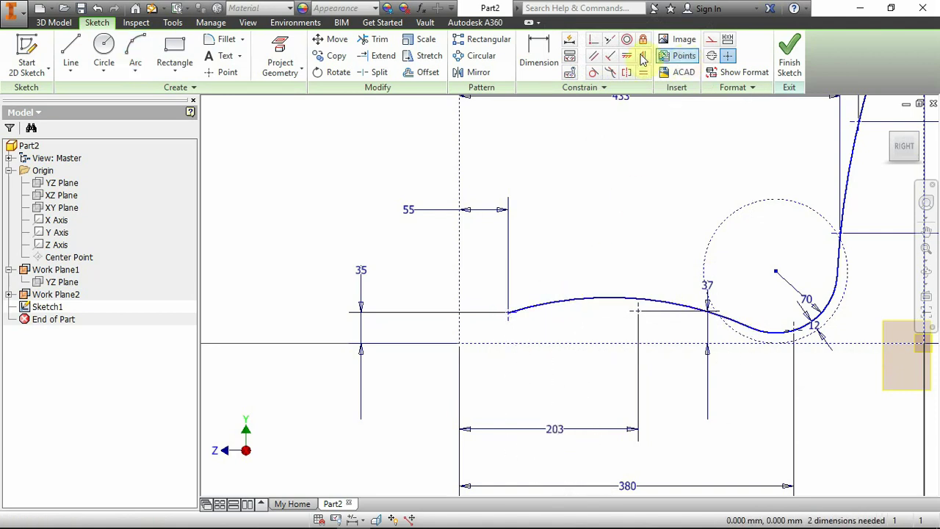
Make the long, shallow arc coincident with the sketch point 203 mm from the left edge
{"action": "left_click", "coordinate": [612, 301]}
{"action": "left_click", "coordinate": [637, 311]}
{"action": "key", "text": "Escape"}
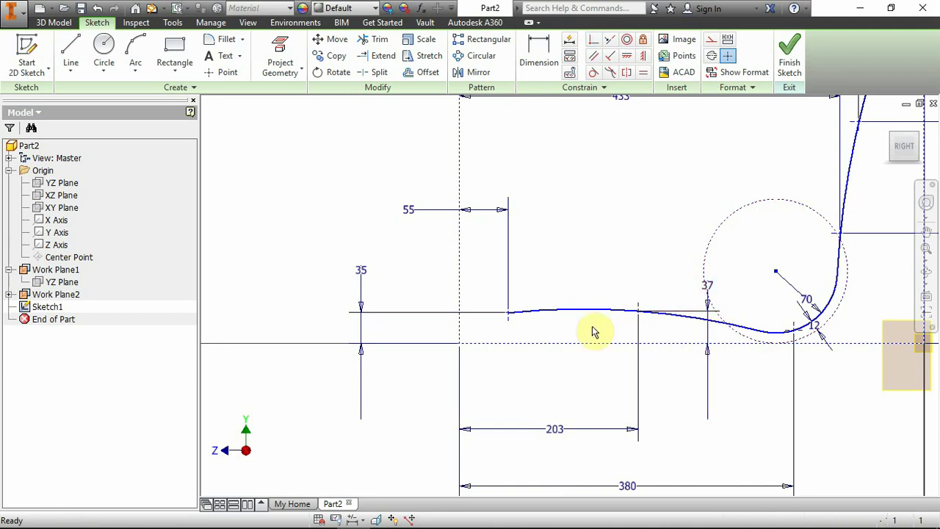
Make the long, shallow arc tangent to the 70 mm corner arc
{"action": "left_click", "coordinate": [594, 72]}
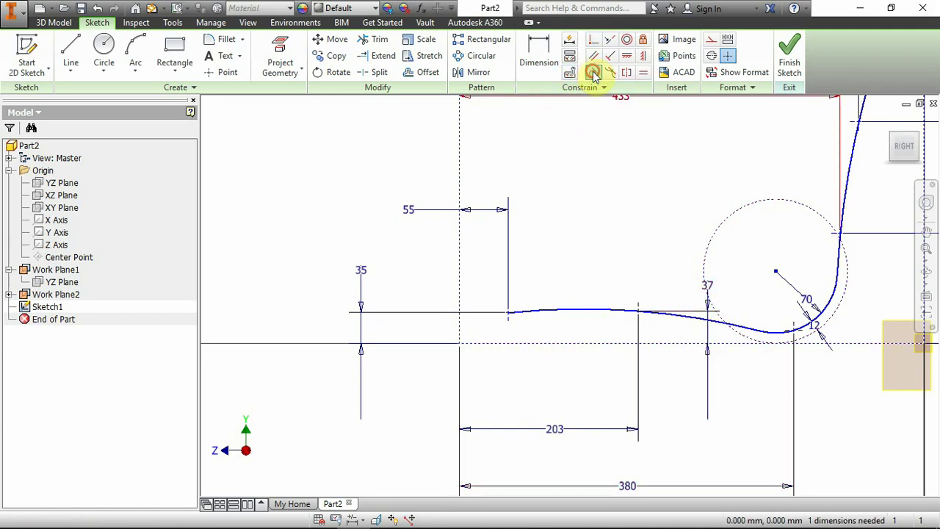
{"action": "scroll", "coordinate": [784, 338], "scroll_direction": "up", "scroll_amount": 3}
{"action": "left_click", "coordinate": [717, 327]}
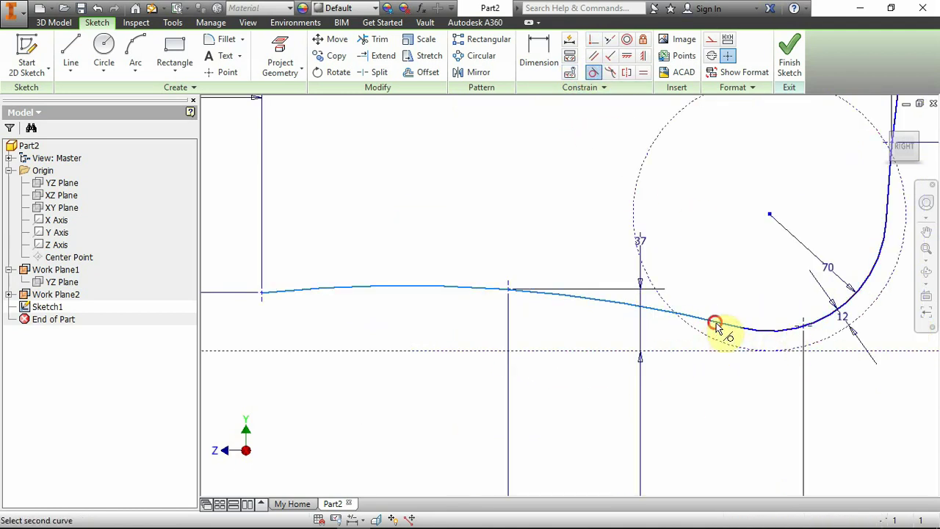
{"action": "left_click", "coordinate": [760, 340]}
{"action": "key", "text": "Escape"}
{"action": "scroll", "coordinate": [640, 335], "scroll_direction": "down", "scroll_amount": 3}
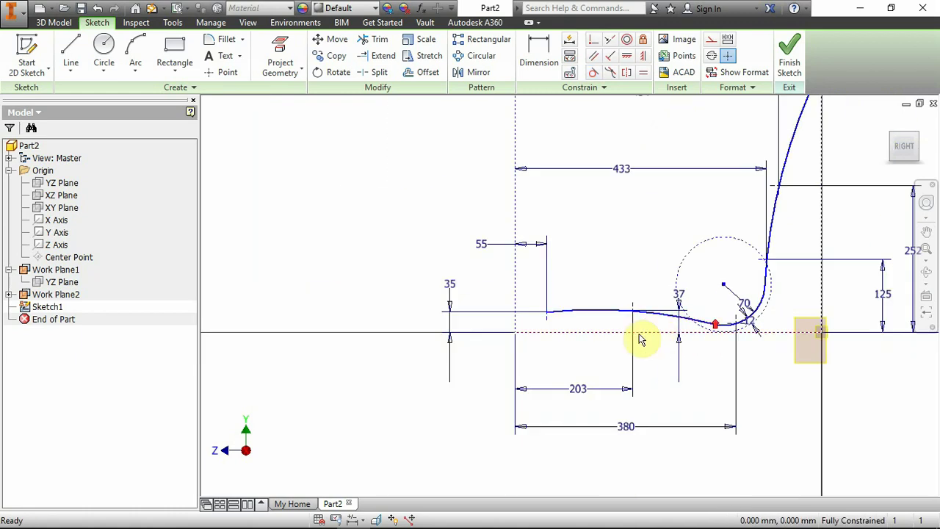
Draw a three-point arc from the rectangle's lower-left corner to the 55 mm point, bulging up and to the left
{"action": "scroll", "coordinate": [512, 269], "scroll_direction": "up", "scroll_amount": 4}
{"action": "left_click", "coordinate": [127, 48]}
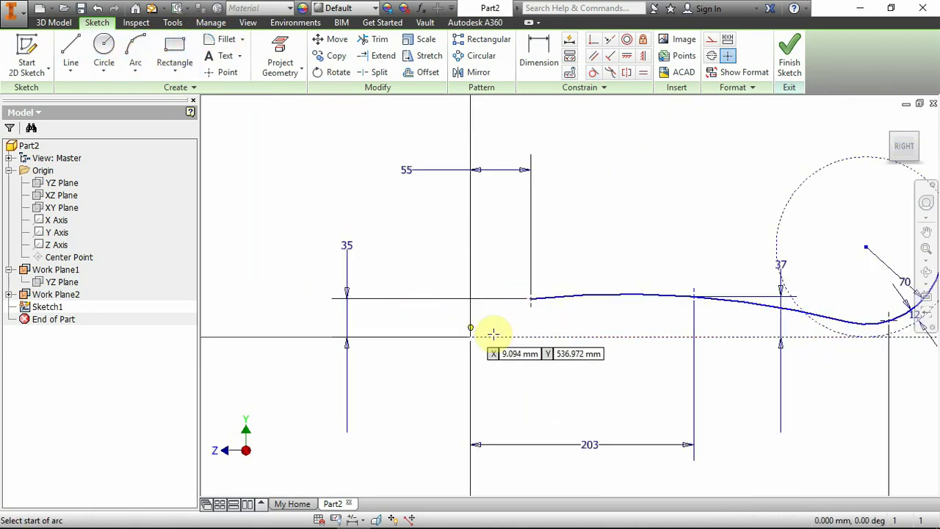
{"action": "left_click", "coordinate": [470, 337]}
{"action": "left_click", "coordinate": [531, 299]}
{"action": "scroll", "coordinate": [519, 304], "scroll_direction": "up", "scroll_amount": 5}
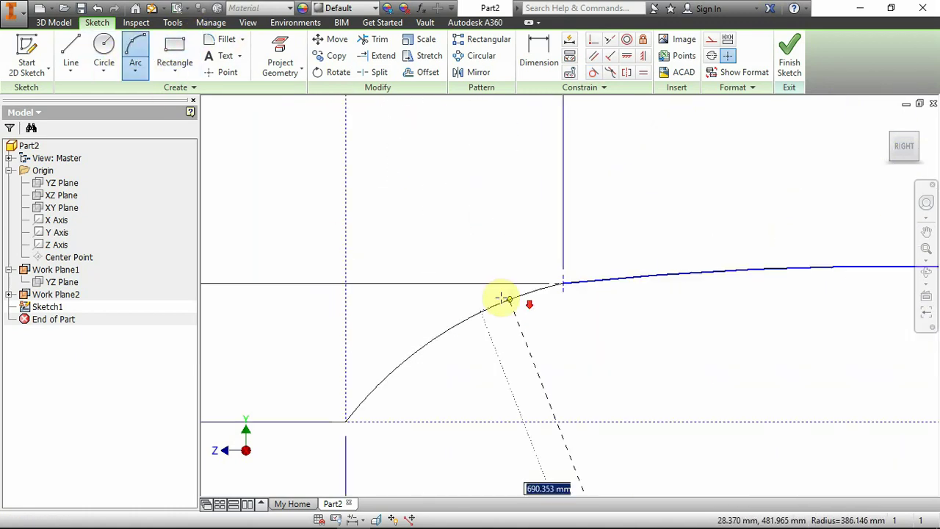
{"action": "left_click", "coordinate": [485, 306]}
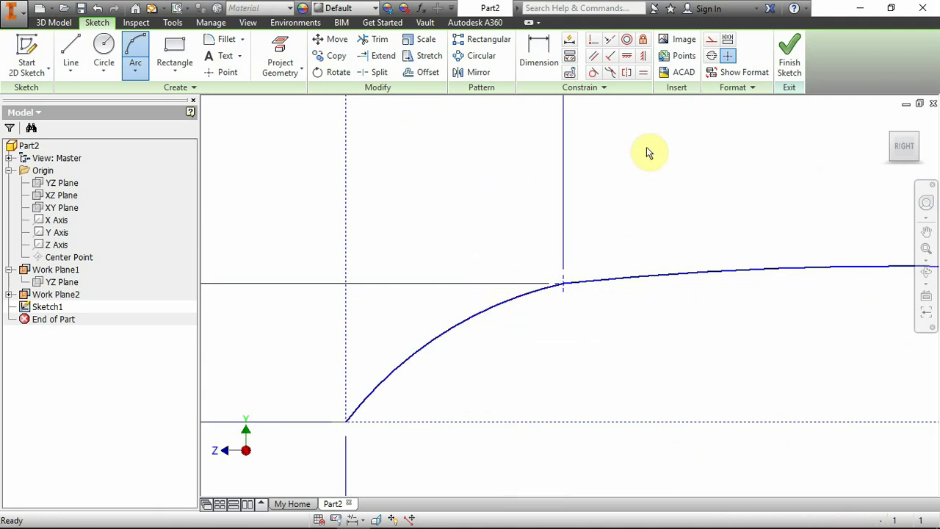
Make the short left arc tangent to the long, shallow arc at the 55 mm point
{"action": "left_click", "coordinate": [593, 72]}
{"action": "left_click", "coordinate": [600, 282]}
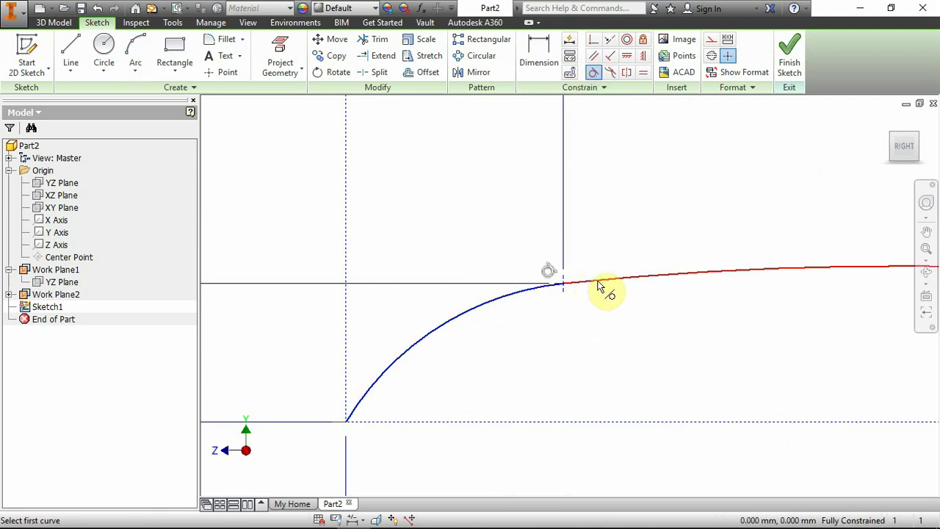
{"action": "key", "text": "Escape"}
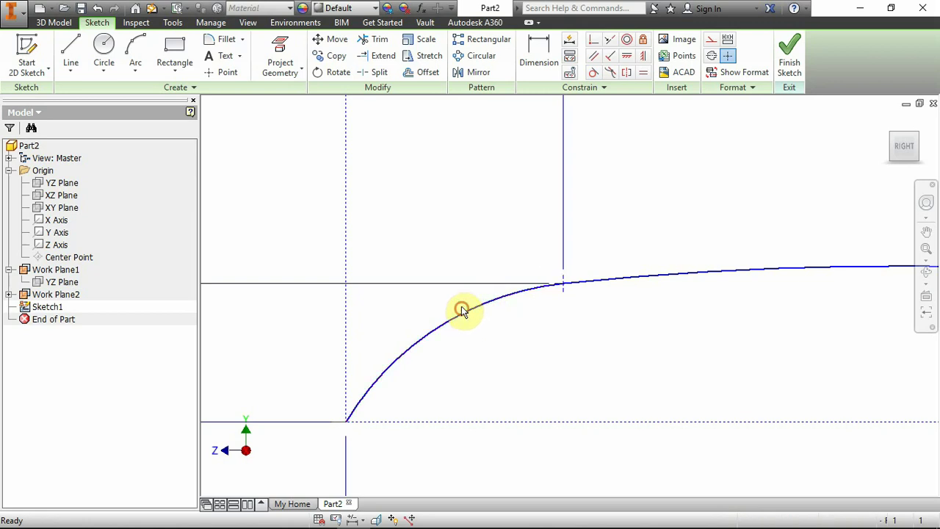
Add a driven radius dimension to the short arc at the profile's lower-left end
{"action": "left_click", "coordinate": [461, 308]}
{"action": "left_click", "coordinate": [443, 324]}
{"action": "scroll", "coordinate": [426, 320], "scroll_direction": "up", "scroll_amount": 4}
{"action": "left_click", "coordinate": [451, 334]}
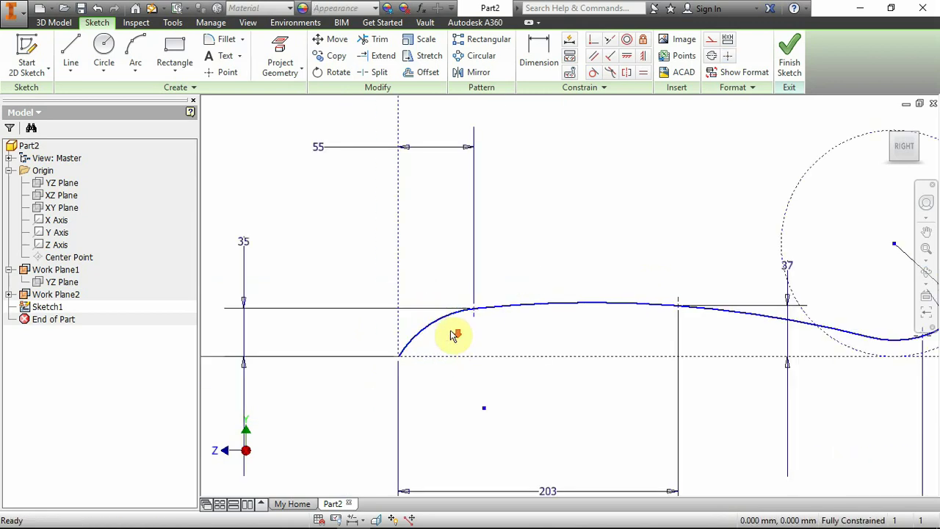
{"action": "scroll", "coordinate": [450, 335], "scroll_direction": "down", "scroll_amount": 3}
{"action": "left_click", "coordinate": [449, 322]}
{"action": "scroll", "coordinate": [414, 220], "scroll_direction": "up", "scroll_amount": 2}
{"action": "left_click", "coordinate": [536, 80]}
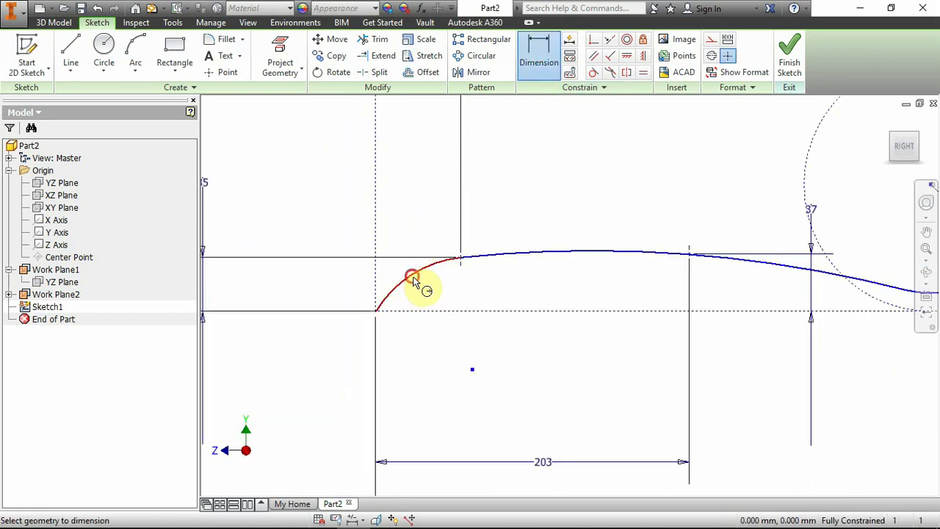
{"action": "left_click", "coordinate": [413, 276]}
{"action": "left_click", "coordinate": [325, 212]}
{"action": "left_click", "coordinate": [298, 126]}
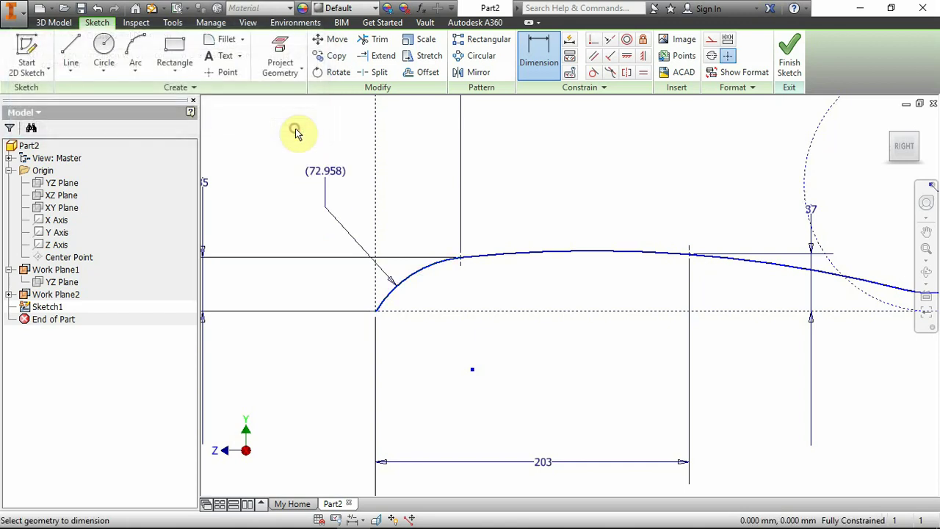
{"action": "key", "text": "Escape"}
Finish the profile sketch and start a new sketch on the origin YZ plane
{"action": "scroll", "coordinate": [602, 325], "scroll_direction": "down", "scroll_amount": 5}
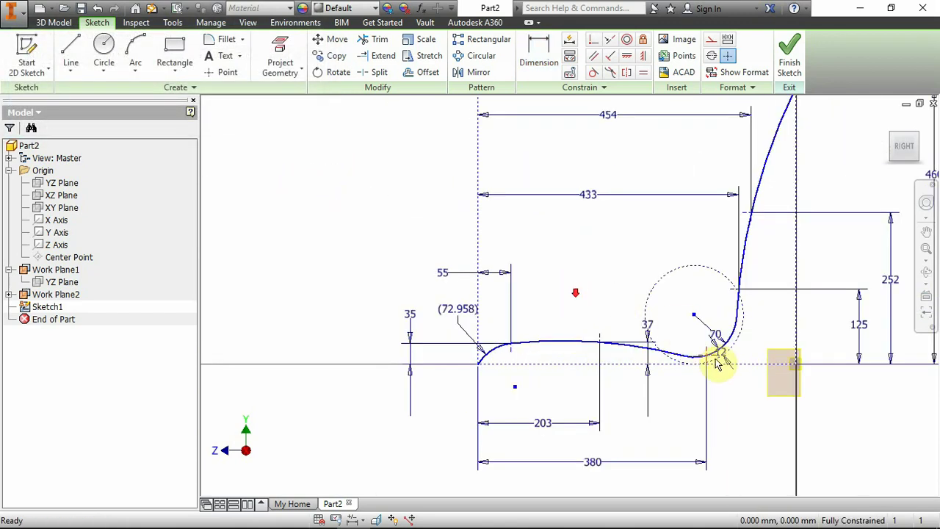
{"action": "left_click", "coordinate": [789, 63]}
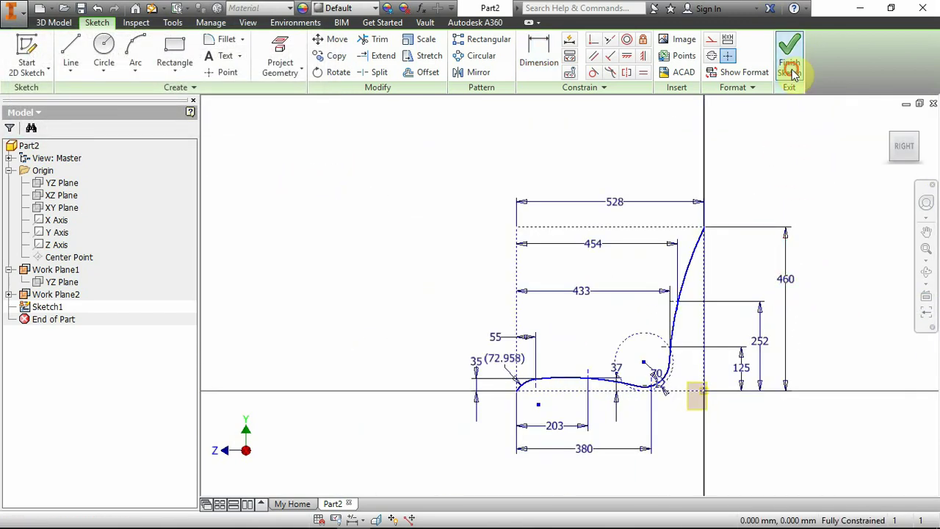
{"action": "scroll", "coordinate": [589, 311], "scroll_direction": "up", "scroll_amount": 3}
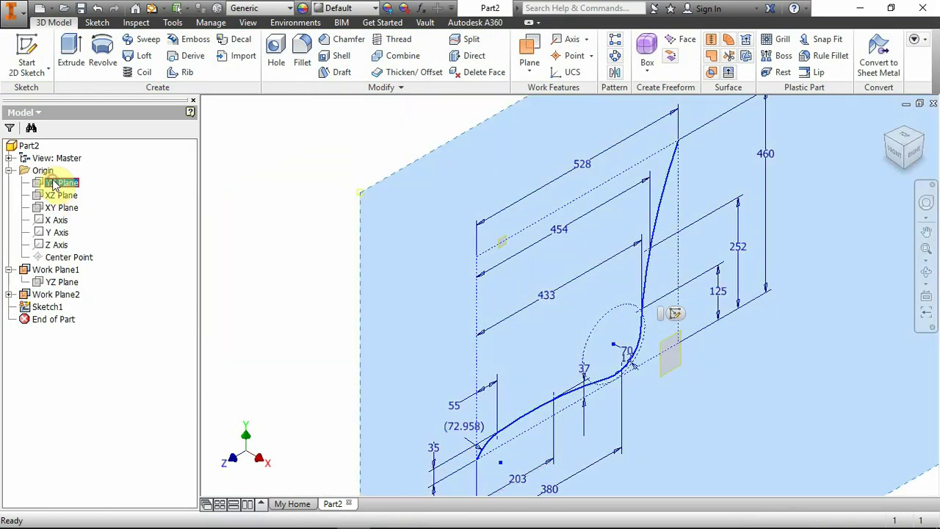
{"action": "left_click", "coordinate": [51, 183]}
{"action": "right_click", "coordinate": [46, 183]}
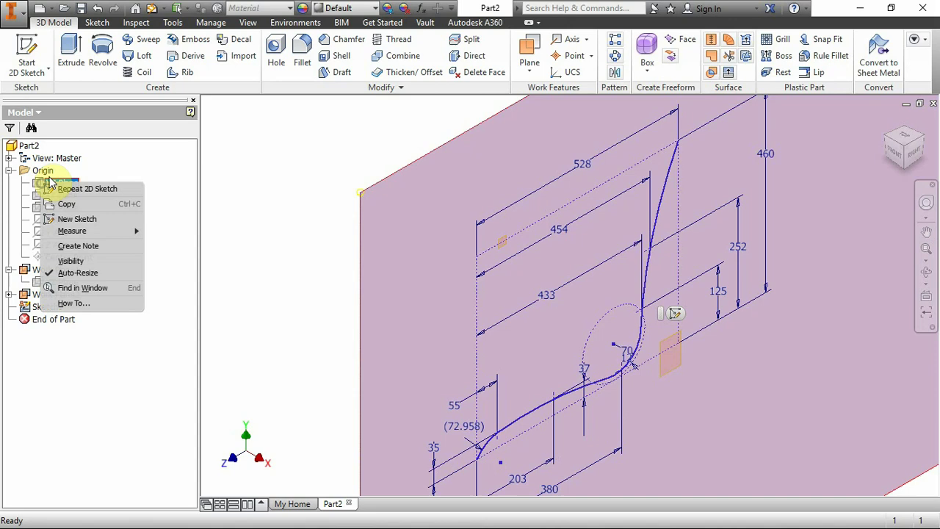
{"action": "left_click", "coordinate": [78, 220]}
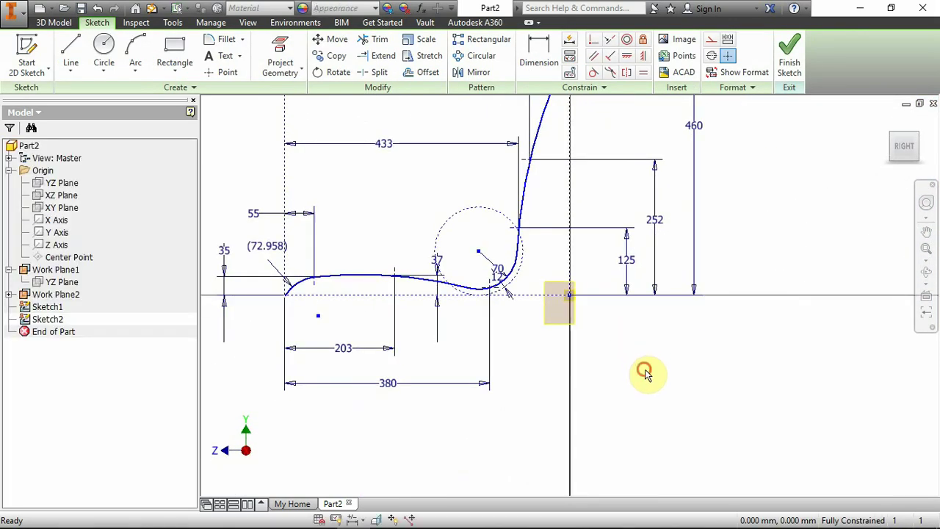
{"action": "middle_click_drag", "start_coordinate": [644, 374], "coordinate": [686, 400]}
Project the profile's reference points and the construction circle into the new sketch
{"action": "left_click", "coordinate": [279, 60]}
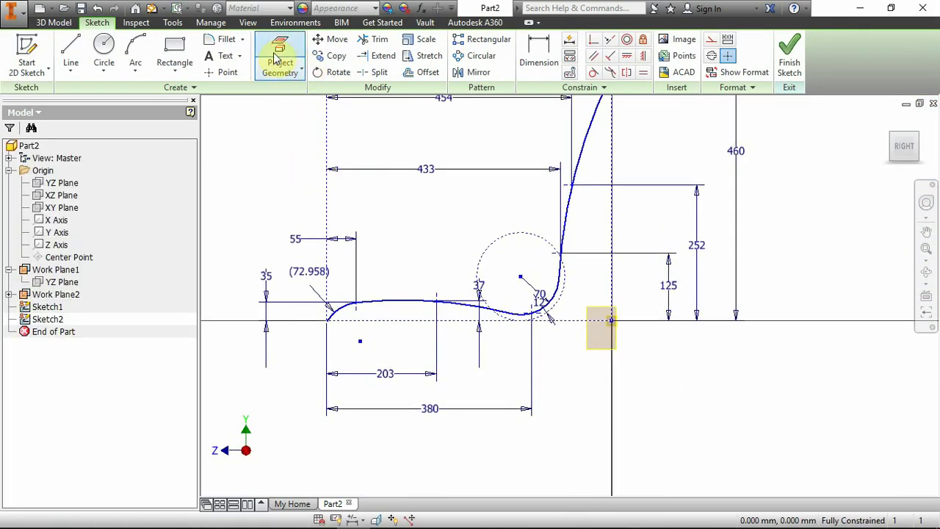
{"action": "scroll", "coordinate": [331, 308], "scroll_direction": "up", "scroll_amount": 3}
{"action": "left_click", "coordinate": [329, 316]}
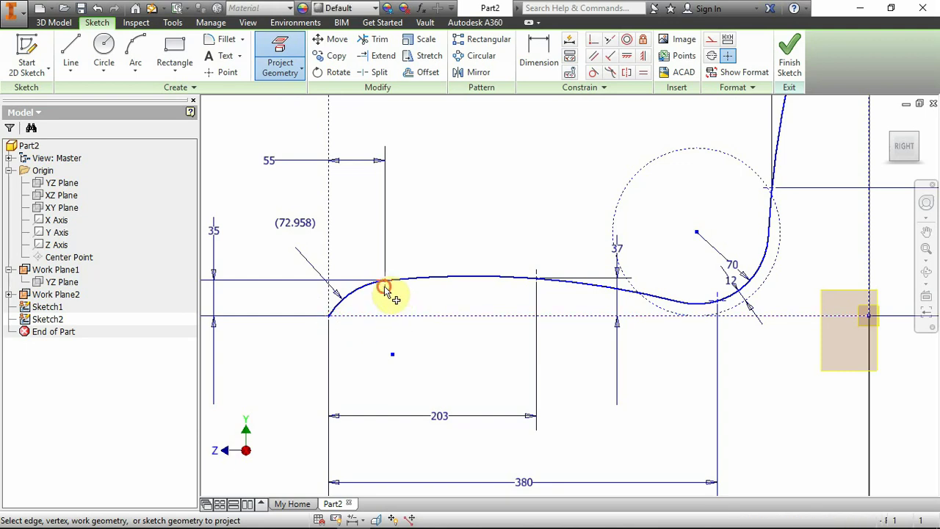
{"action": "left_click", "coordinate": [384, 287]}
{"action": "left_click", "coordinate": [539, 274]}
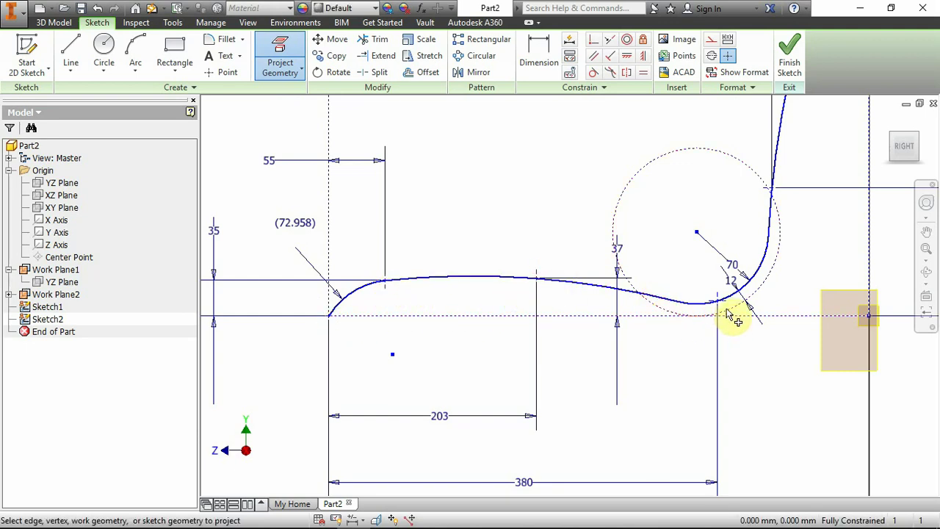
{"action": "left_click", "coordinate": [727, 303]}
{"action": "scroll", "coordinate": [705, 336], "scroll_direction": "up", "scroll_amount": 3}
{"action": "scroll", "coordinate": [750, 252], "scroll_direction": "down", "scroll_amount": 3}
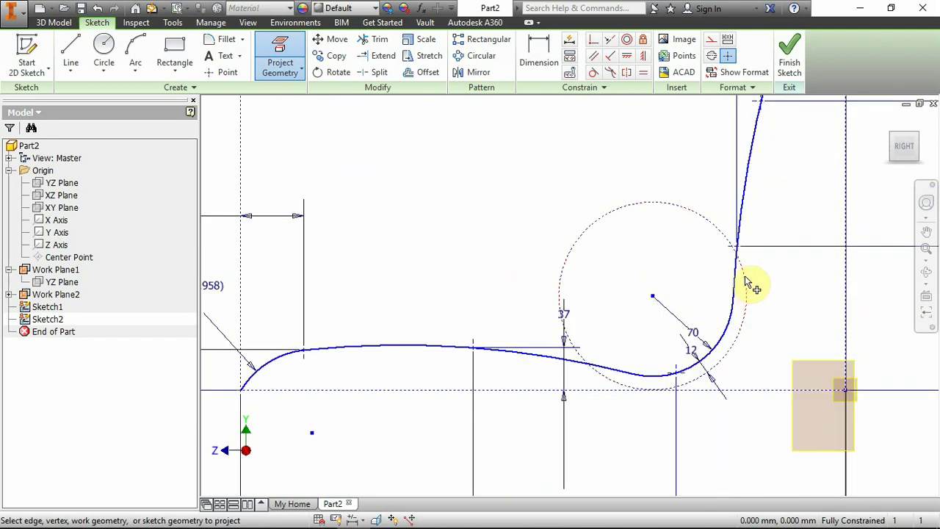
{"action": "left_click", "coordinate": [741, 248]}
{"action": "scroll", "coordinate": [766, 325], "scroll_direction": "down", "scroll_amount": 3}
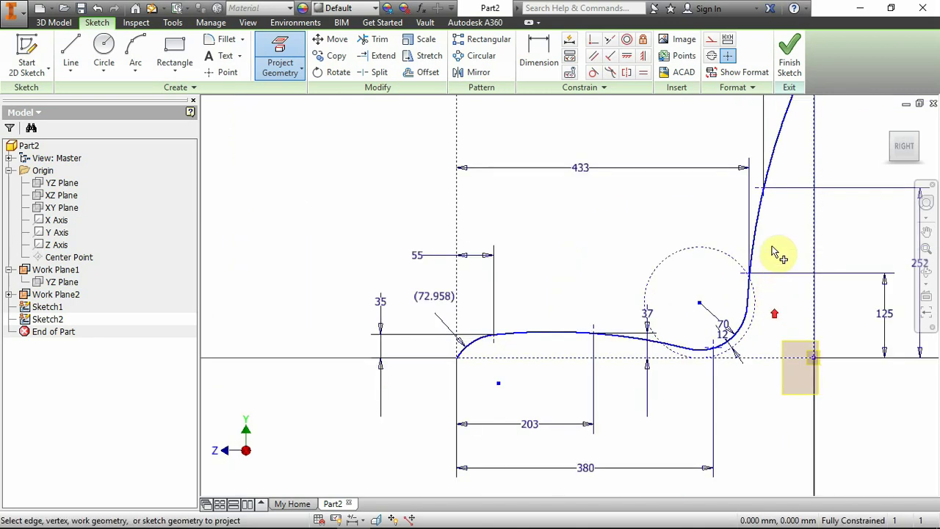
{"action": "scroll", "coordinate": [746, 316], "scroll_direction": "down", "scroll_amount": 3}
{"action": "scroll", "coordinate": [720, 295], "scroll_direction": "up", "scroll_amount": 3}
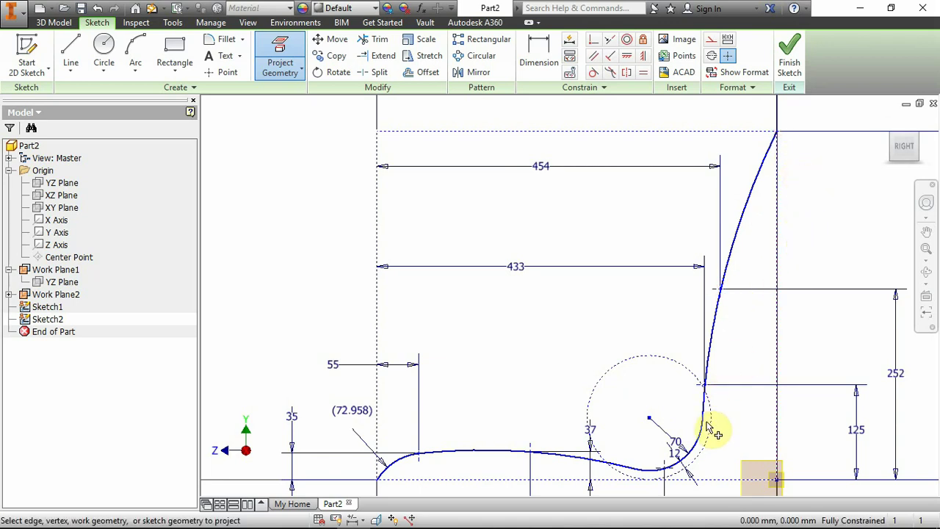
{"action": "key", "text": "Escape"}
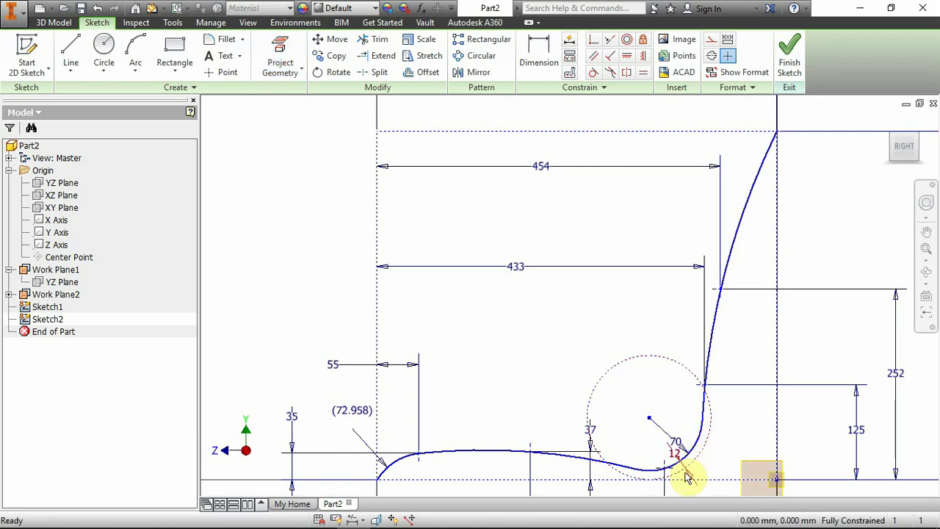
{"action": "middle_click_drag", "start_coordinate": [686, 472], "coordinate": [679, 409]}
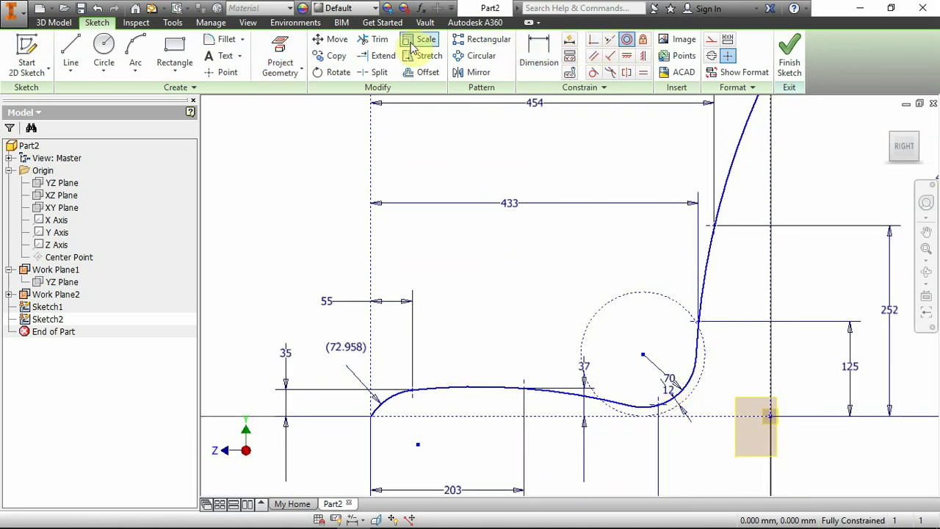
{"action": "left_click", "coordinate": [277, 46]}
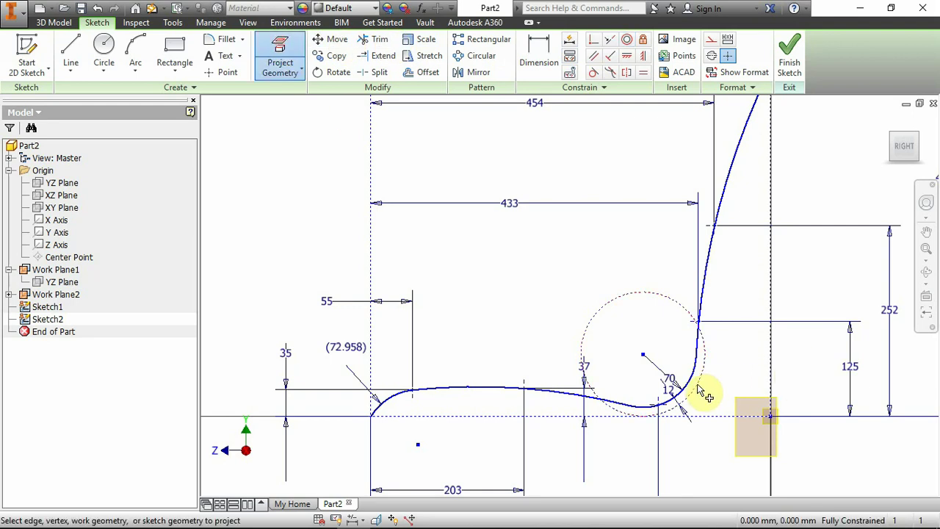
{"action": "key", "text": "Escape"}
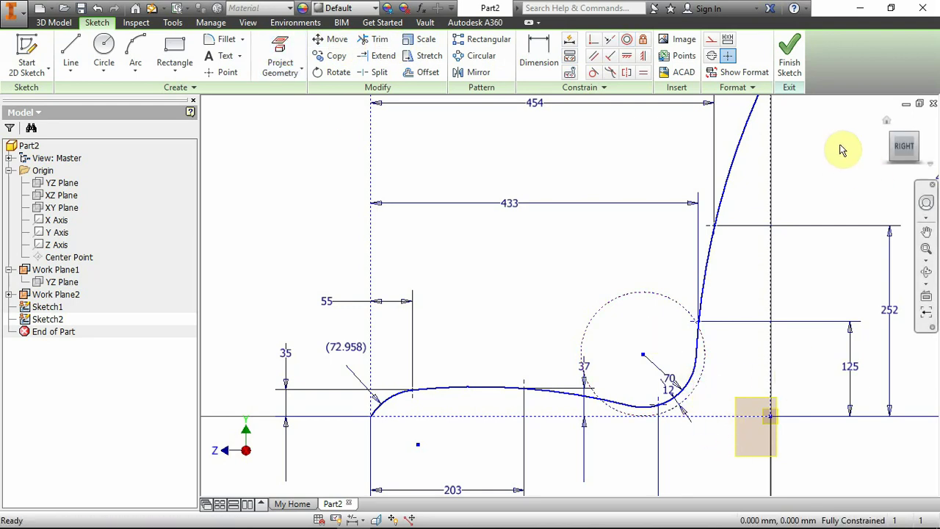
Hide Sketch1 so only the projected geometry remains, and restore the straight-on right view
{"action": "middle_click_drag", "start_coordinate": [680, 370], "coordinate": [678, 397], "text": "shift"}
{"action": "scroll", "coordinate": [684, 390], "scroll_direction": "down", "scroll_amount": 3}
{"action": "scroll", "coordinate": [701, 399], "scroll_direction": "down", "scroll_amount": 5}
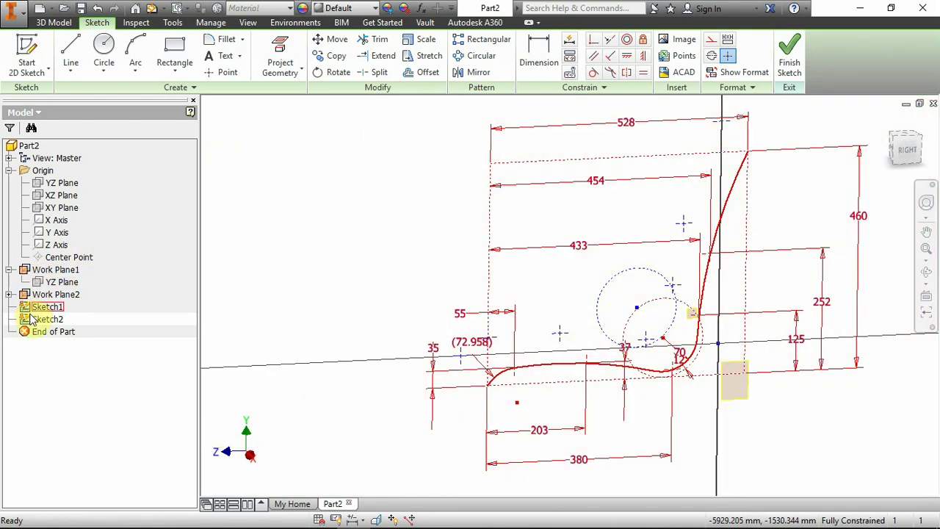
{"action": "right_click", "coordinate": [45, 309]}
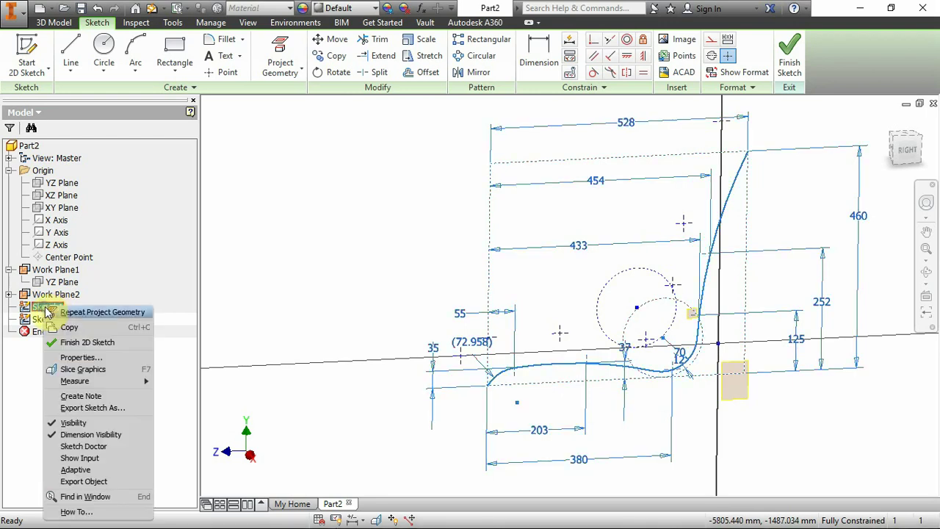
{"action": "left_click", "coordinate": [74, 422]}
{"action": "scroll", "coordinate": [775, 298], "scroll_direction": "up", "scroll_amount": 3}
{"action": "left_click", "coordinate": [907, 149]}
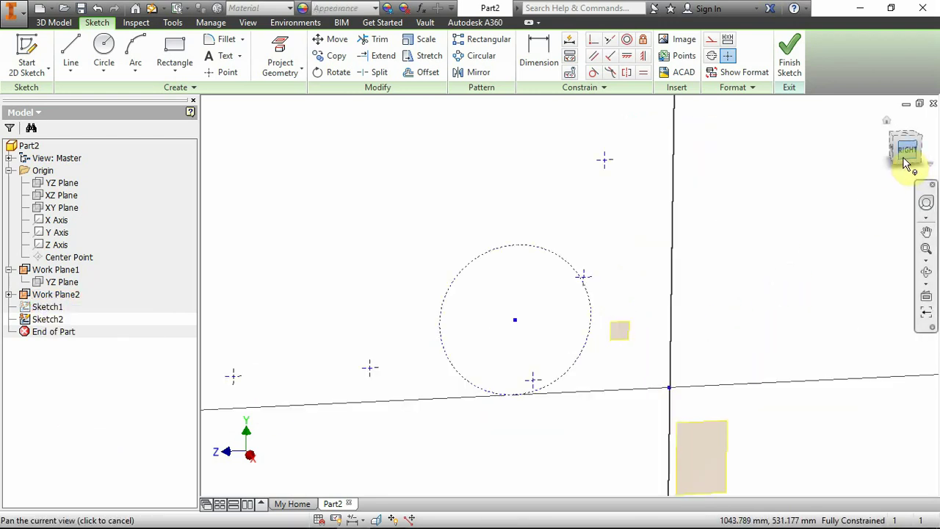
Draw a three-point arc inside the projected circle, curving along its lower-right quarter
{"action": "scroll", "coordinate": [641, 325], "scroll_direction": "up", "scroll_amount": 3}
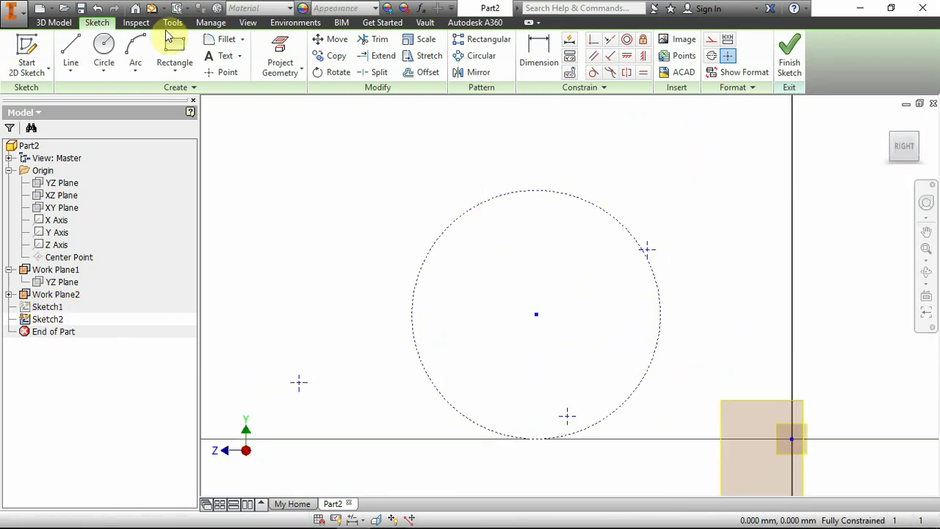
{"action": "left_click", "coordinate": [135, 53]}
{"action": "left_click", "coordinate": [490, 399]}
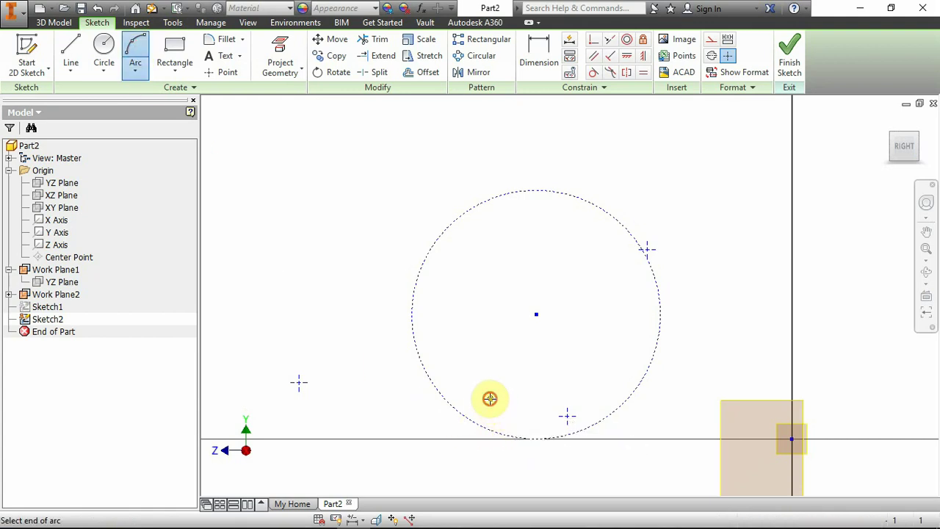
{"action": "left_click", "coordinate": [635, 281]}
{"action": "left_click", "coordinate": [617, 351]}
{"action": "left_click", "coordinate": [617, 351]}
{"action": "key", "text": "Escape"}
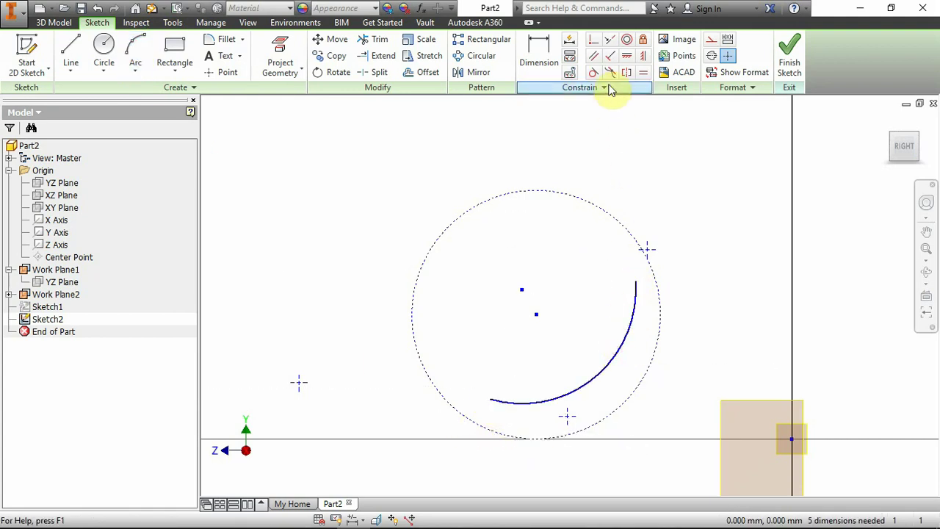
Make the new arc concentric with the projected construction circle
{"action": "left_click", "coordinate": [617, 356]}
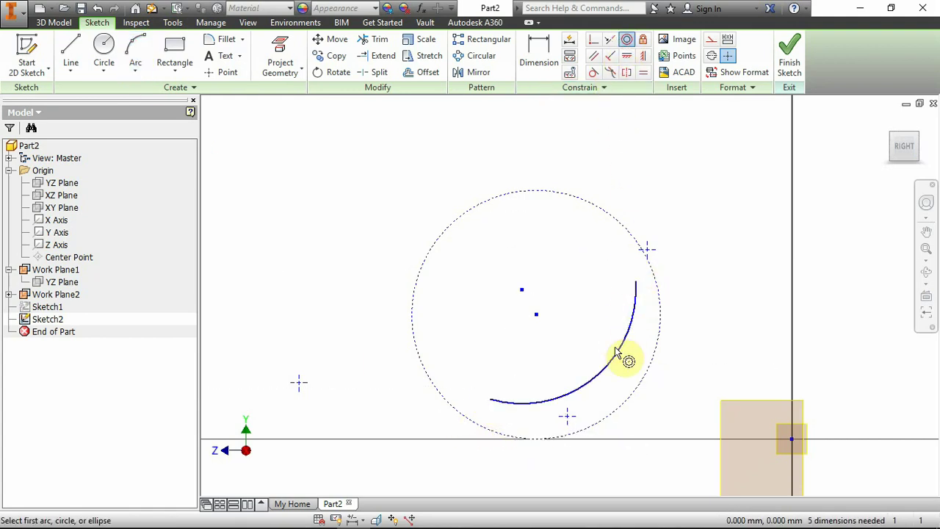
{"action": "left_click", "coordinate": [646, 374]}
{"action": "key", "text": "Escape"}
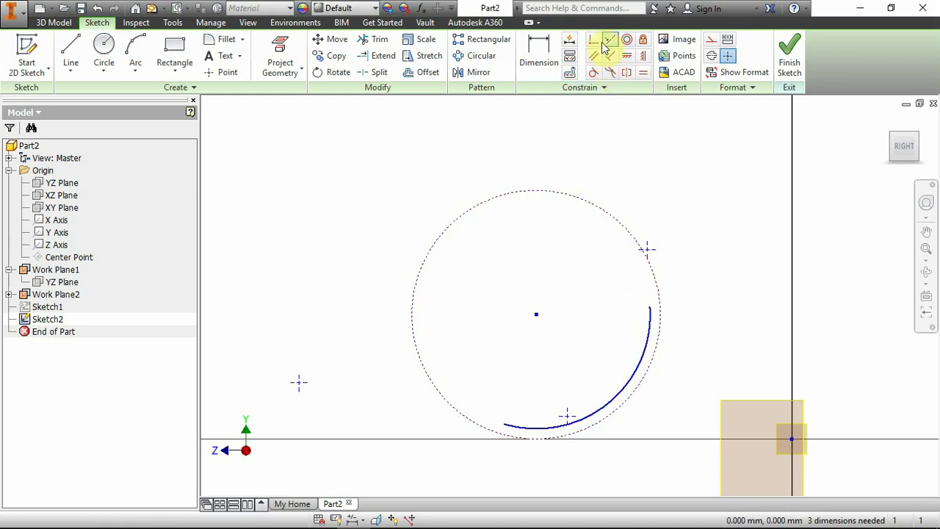
Make the corner arc coincident with the projected point near the circle's bottom, and shorten the arc's upper end
{"action": "left_click", "coordinate": [593, 39]}
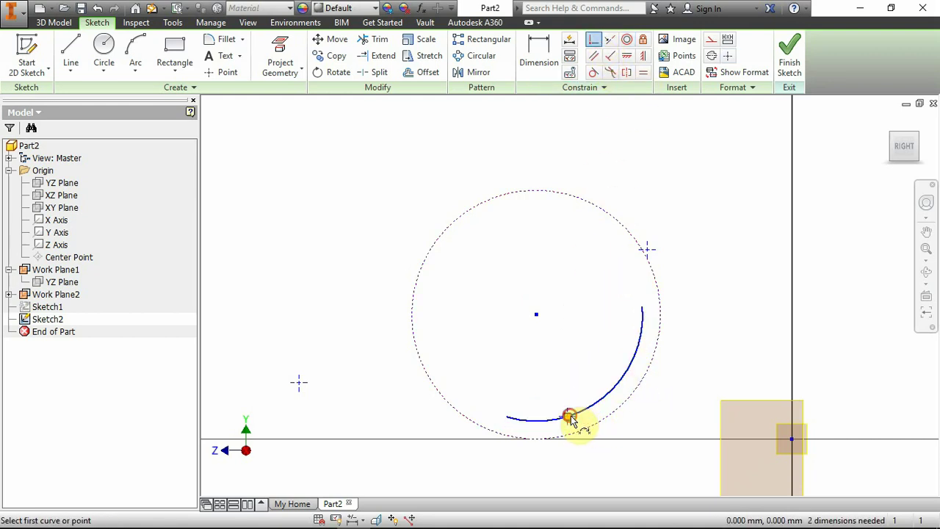
{"action": "key", "text": "Escape"}
{"action": "left_click_drag", "start_coordinate": [646, 311], "coordinate": [635, 353]}
Draw a three-point arc from the corner arc's upper end to beyond the vertical axis near the top projected point, bulging up and to the left
{"action": "left_click", "coordinate": [140, 45]}
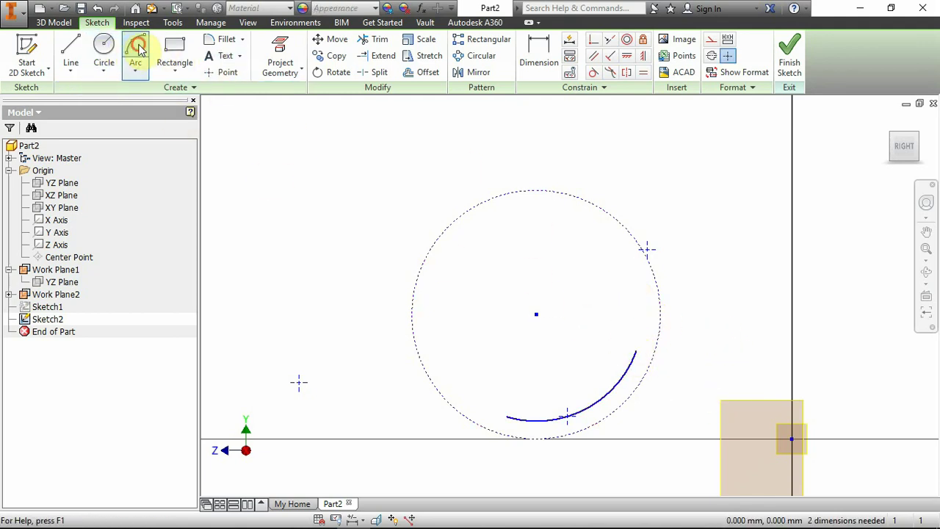
{"action": "left_click", "coordinate": [138, 48]}
{"action": "left_click", "coordinate": [636, 351]}
{"action": "scroll", "coordinate": [651, 357], "scroll_direction": "down", "scroll_amount": 3}
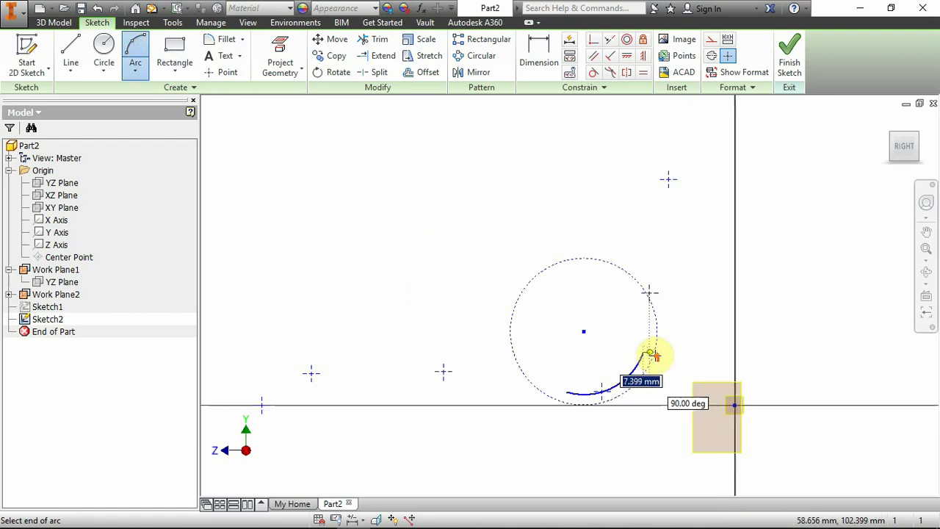
{"action": "scroll", "coordinate": [735, 143], "scroll_direction": "up", "scroll_amount": 2}
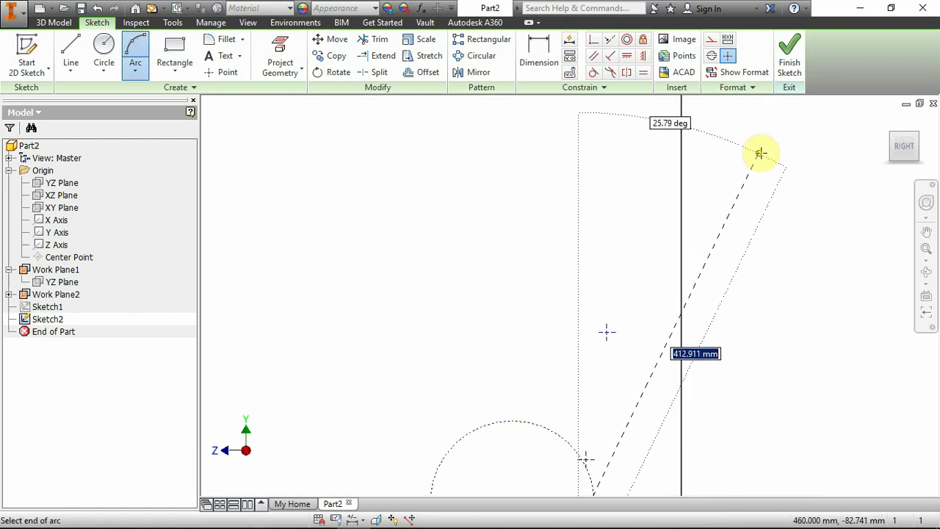
{"action": "left_click", "coordinate": [767, 144]}
{"action": "left_click", "coordinate": [693, 236]}
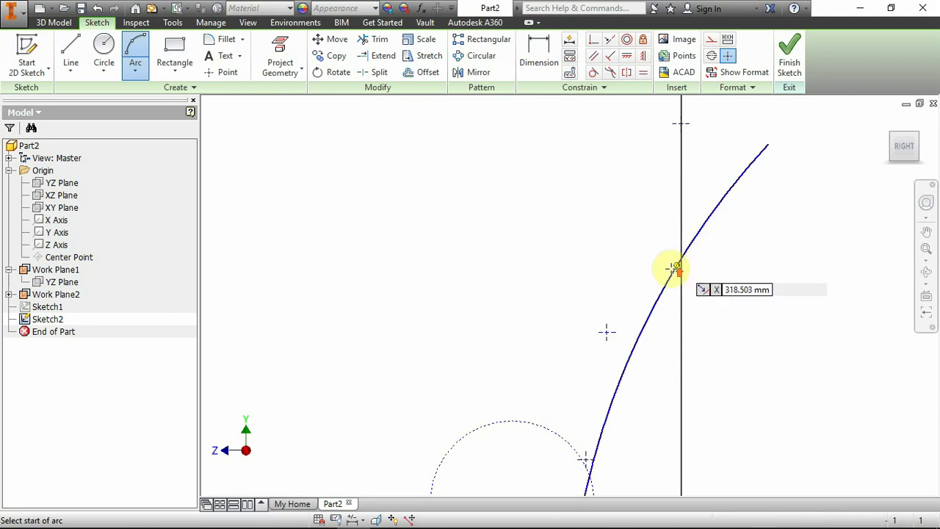
{"action": "scroll", "coordinate": [708, 132], "scroll_direction": "down", "scroll_amount": 2}
{"action": "key", "text": "Escape"}
Make the long upper arc tangent to the corner arc at their shared endpoint
{"action": "scroll", "coordinate": [622, 389], "scroll_direction": "up", "scroll_amount": 3}
{"action": "left_click", "coordinate": [594, 73]}
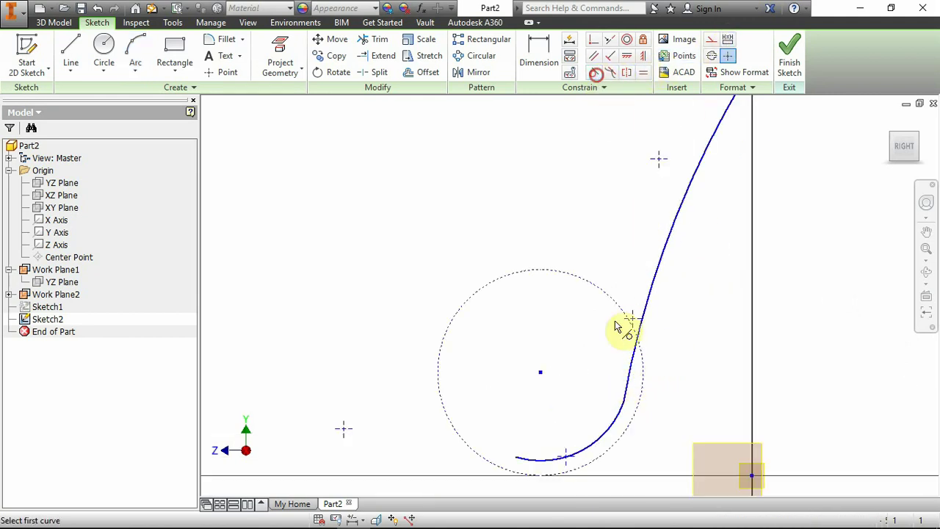
{"action": "left_click", "coordinate": [632, 380]}
{"action": "left_click", "coordinate": [630, 415]}
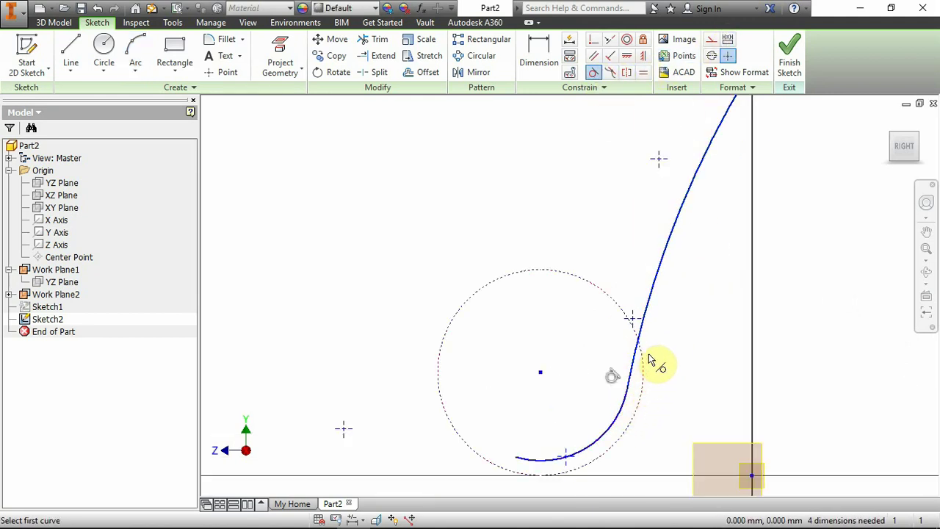
{"action": "key", "text": "Escape"}
Make the long upper arc coincident with the projected point at the circle's upper right
{"action": "left_click", "coordinate": [594, 44]}
{"action": "left_click", "coordinate": [636, 331]}
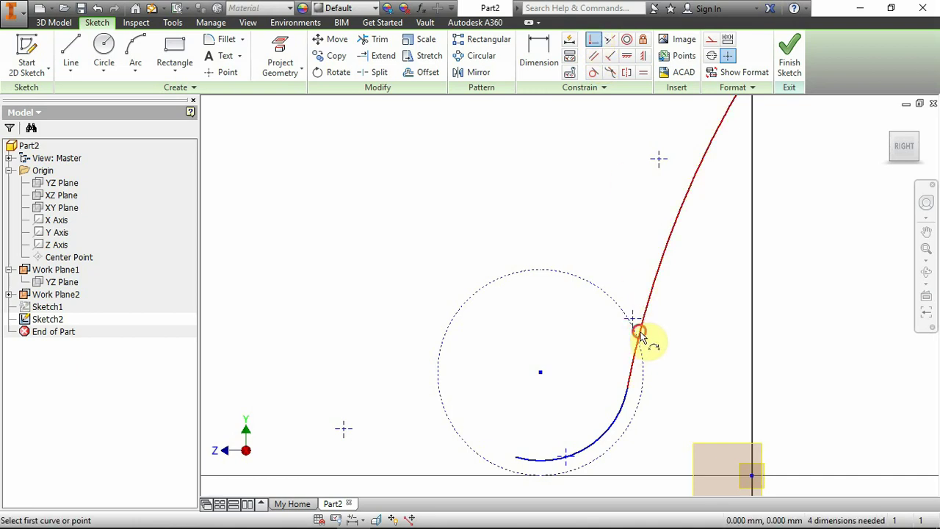
{"action": "left_click", "coordinate": [631, 318]}
{"action": "scroll", "coordinate": [665, 332], "scroll_direction": "down", "scroll_amount": 2}
{"action": "scroll", "coordinate": [668, 330], "scroll_direction": "down", "scroll_amount": 5}
{"action": "scroll", "coordinate": [729, 198], "scroll_direction": "up", "scroll_amount": 5}
{"action": "key", "text": "Escape"}
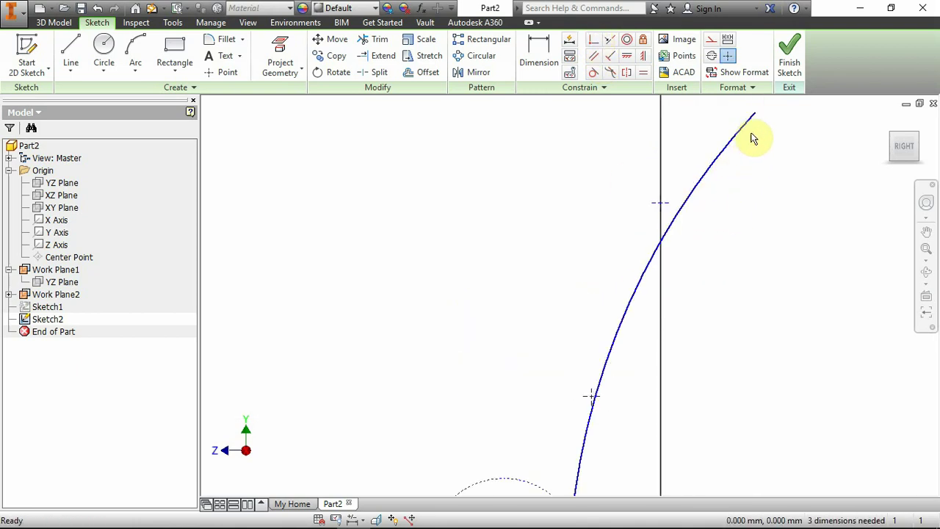
Shorten the long arc's upper end and align it at the same height as the top projected point with a Vertical constraint
{"action": "left_click_drag", "start_coordinate": [753, 117], "coordinate": [726, 176]}
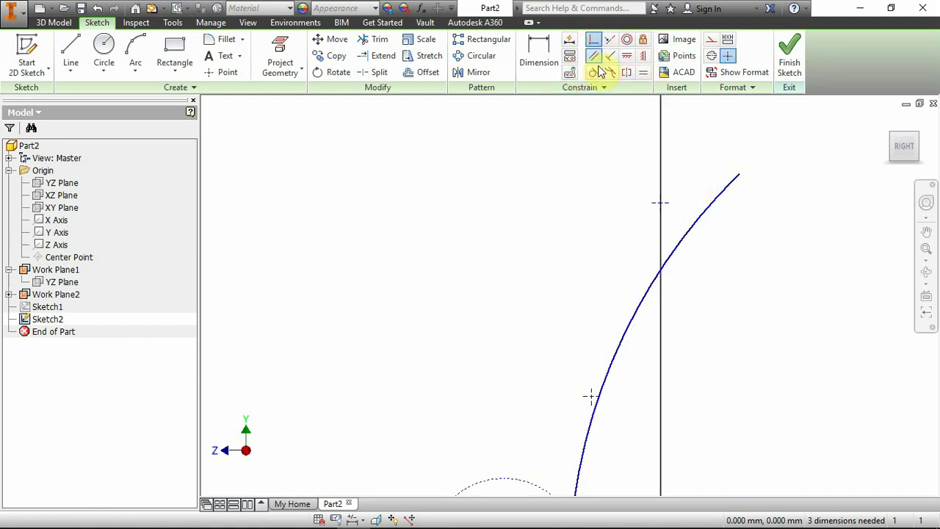
{"action": "left_click", "coordinate": [644, 57]}
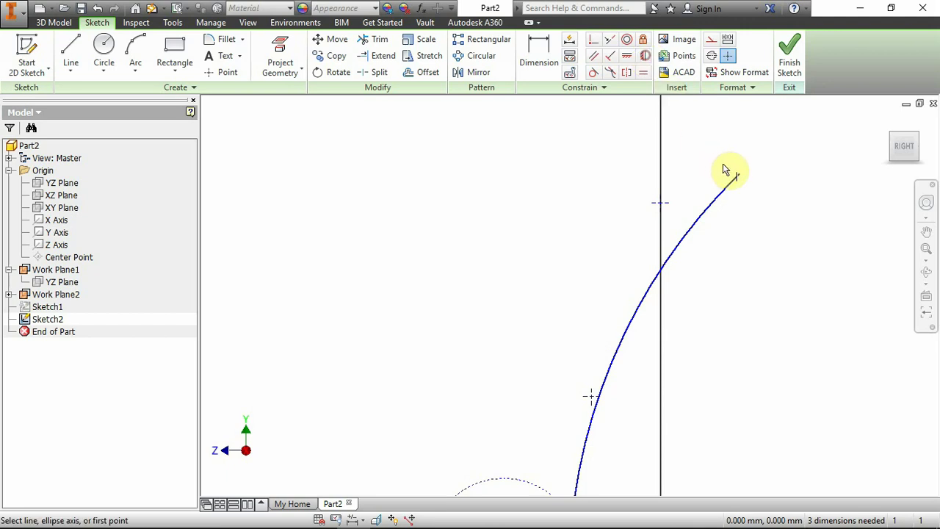
{"action": "left_click", "coordinate": [739, 176]}
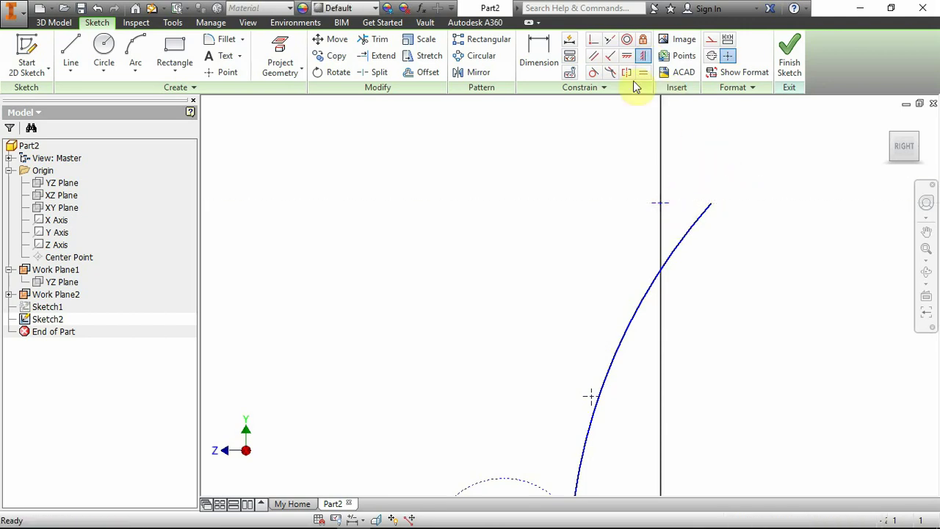
Dimension the offset between the long arc's upper end and the top projected point as 30 mm
{"action": "left_click", "coordinate": [537, 57]}
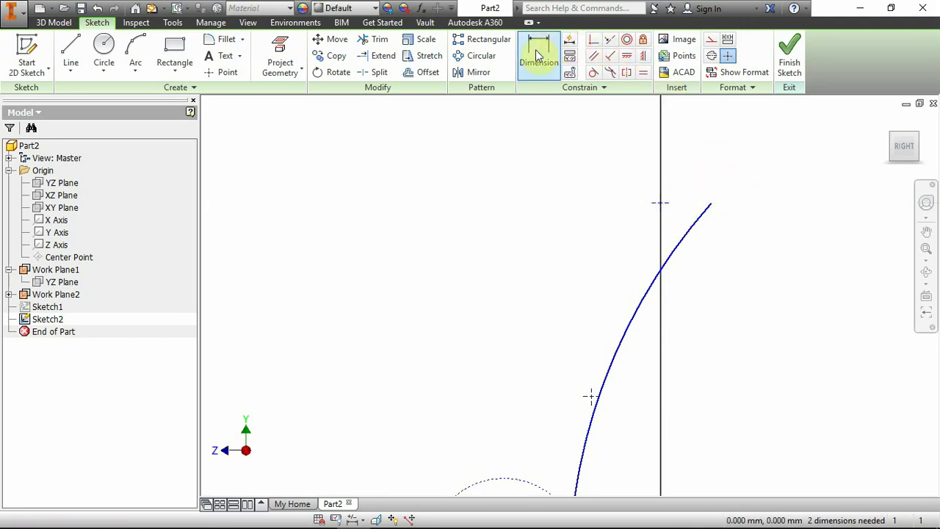
{"action": "left_click", "coordinate": [665, 205]}
{"action": "left_click", "coordinate": [698, 164]}
{"action": "type", "text": "30"}
{"action": "key", "text": "Return"}
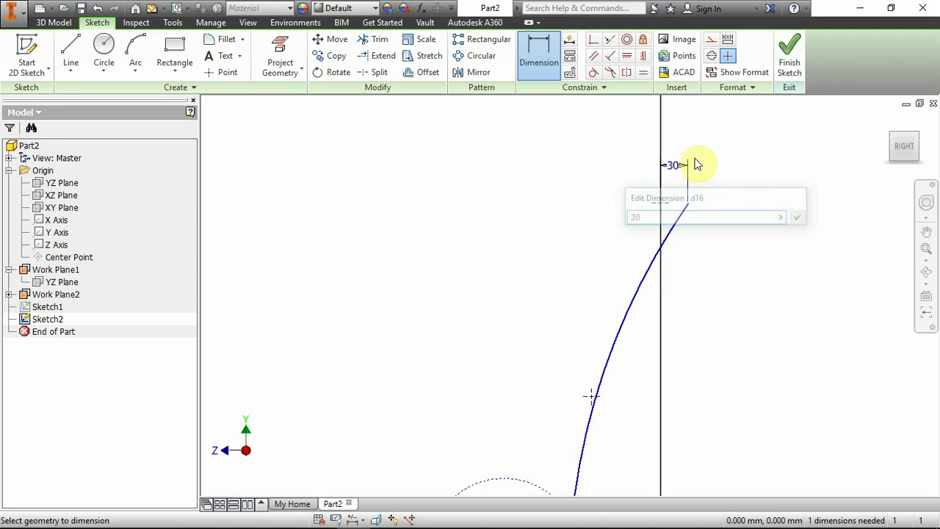
{"action": "key", "text": "Escape"}
Place a sketch point on the long arc near the middle projected point and align both at the same height with a Vertical constraint
{"action": "middle_click_drag", "start_coordinate": [591, 388], "coordinate": [616, 316]}
{"action": "scroll", "coordinate": [615, 316], "scroll_direction": "down", "scroll_amount": 1}
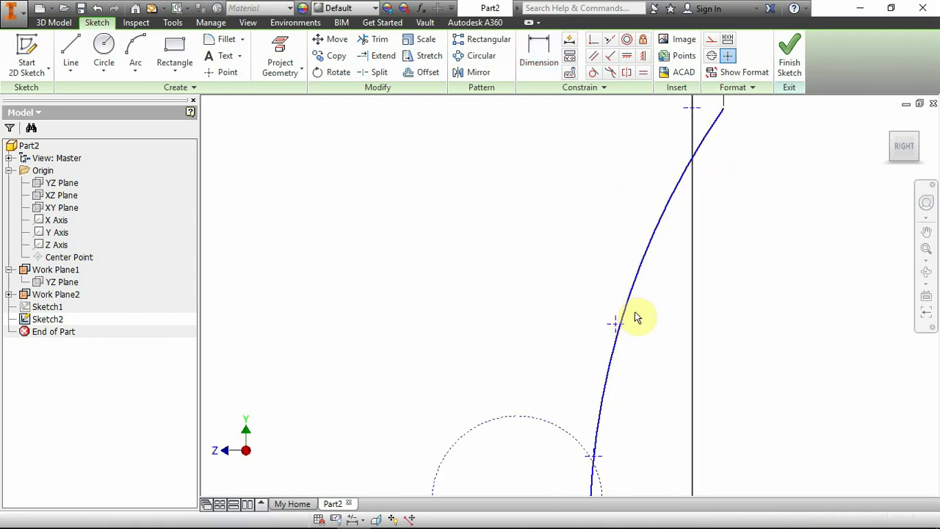
{"action": "left_click", "coordinate": [235, 77]}
{"action": "scroll", "coordinate": [617, 316], "scroll_direction": "up", "scroll_amount": 2}
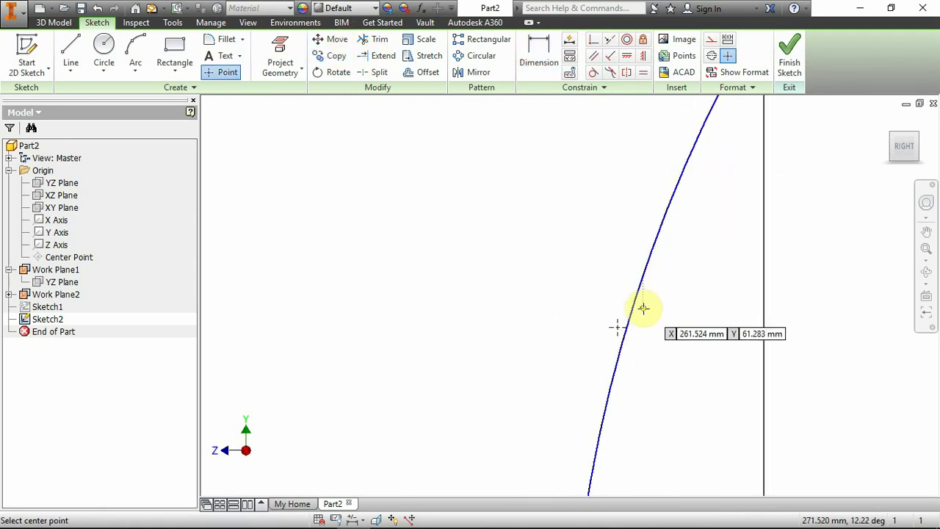
{"action": "left_click", "coordinate": [635, 303]}
{"action": "key", "text": "Escape"}
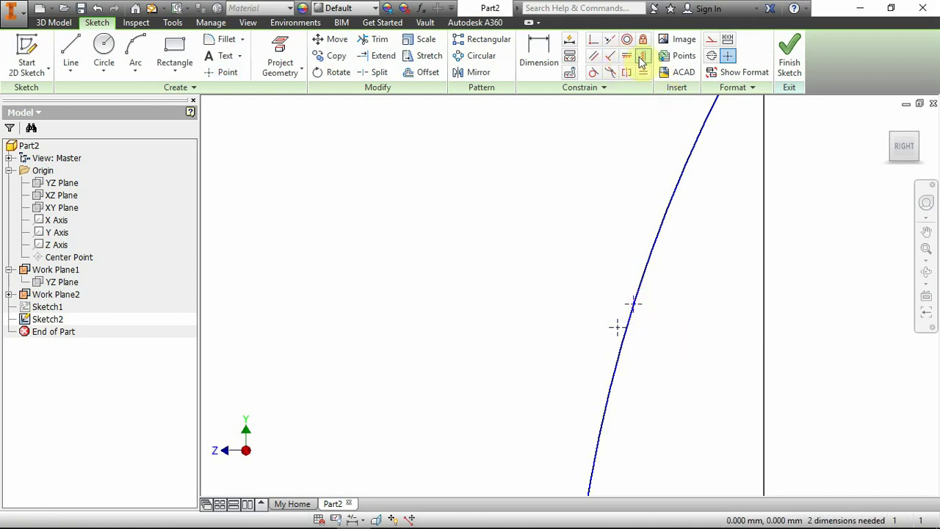
{"action": "left_click", "coordinate": [641, 59]}
{"action": "left_click", "coordinate": [617, 332]}
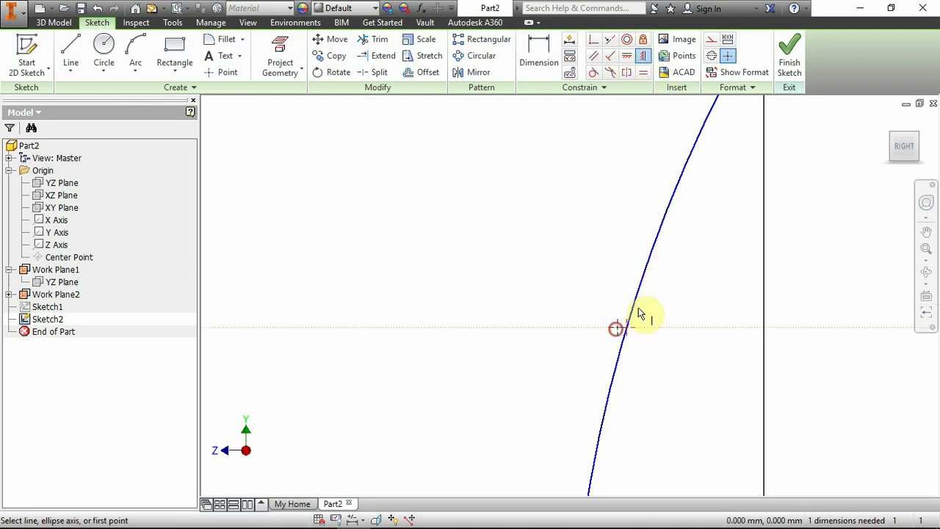
{"action": "key", "text": "Escape"}
Add a driven dimension for the horizontal offset between the new sketch point on the arc and the middle projected point
{"action": "left_click", "coordinate": [538, 55]}
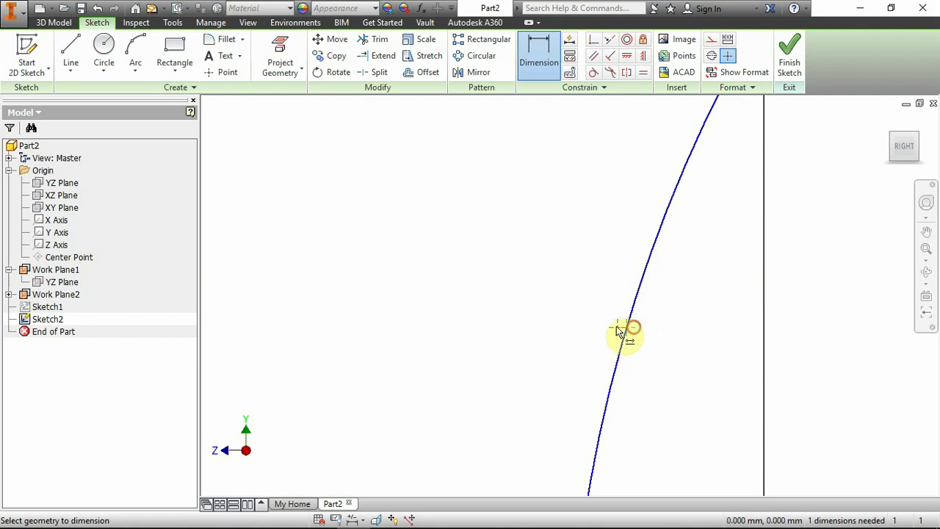
{"action": "left_click", "coordinate": [616, 330]}
{"action": "left_click", "coordinate": [577, 257]}
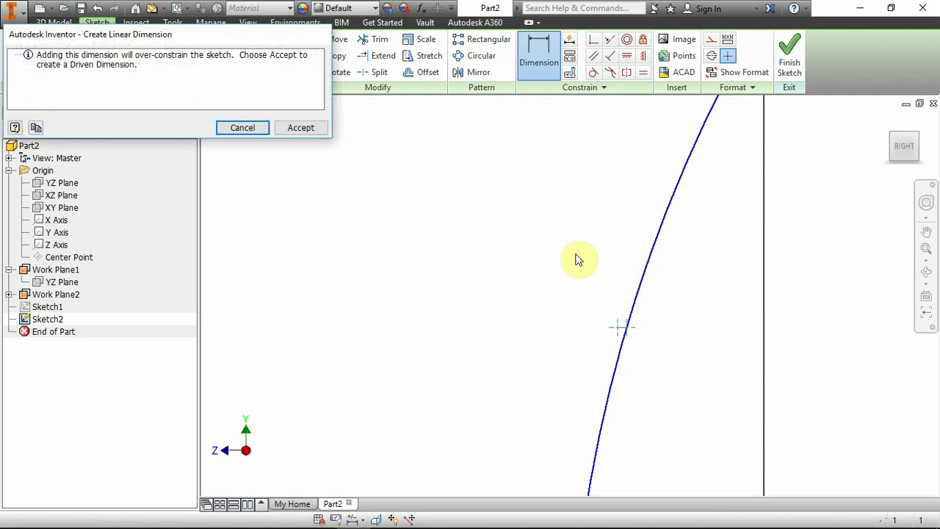
{"action": "left_click", "coordinate": [299, 128]}
{"action": "scroll", "coordinate": [549, 318], "scroll_direction": "down", "scroll_amount": 2}
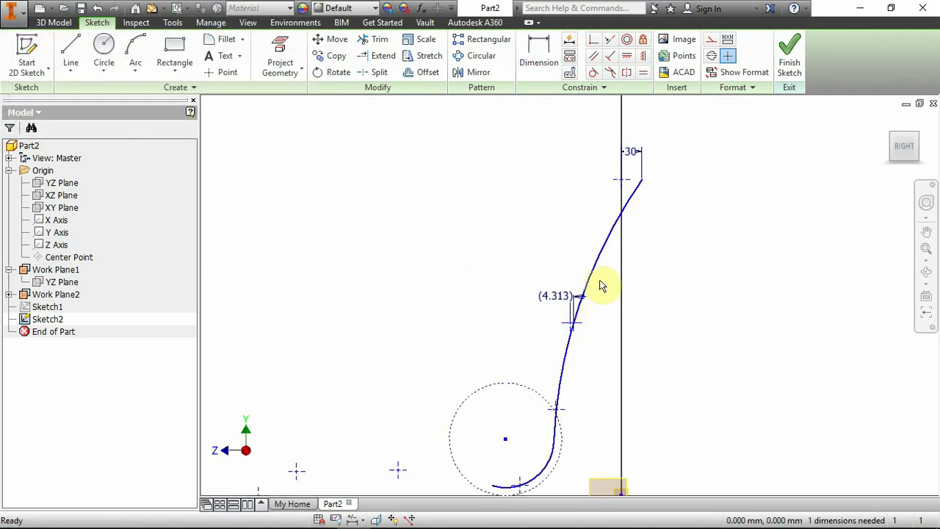
Examine how the long arc is constrained and how far it passes from the middle projected point
{"action": "scroll", "coordinate": [604, 279], "scroll_direction": "up", "scroll_amount": 2}
{"action": "scroll", "coordinate": [603, 279], "scroll_direction": "down", "scroll_amount": 2}
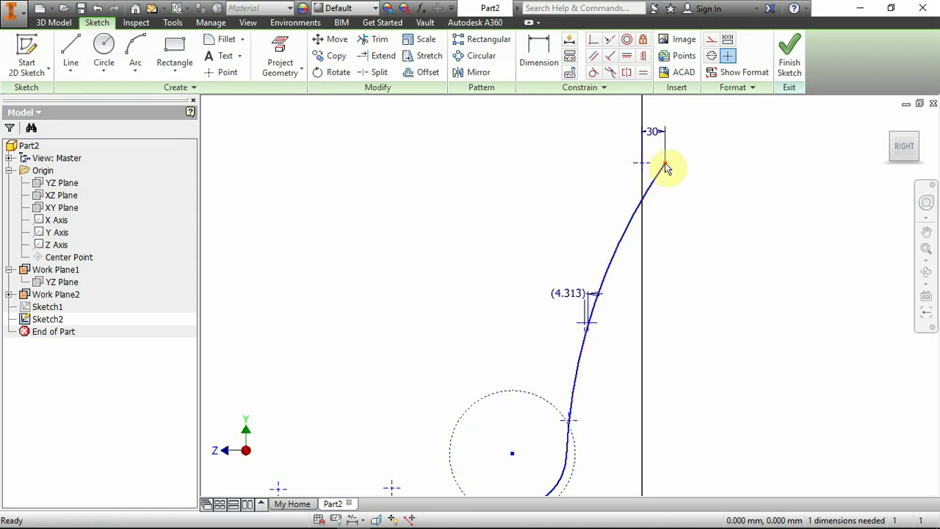
{"action": "left_click_drag", "start_coordinate": [665, 164], "coordinate": [639, 152]}
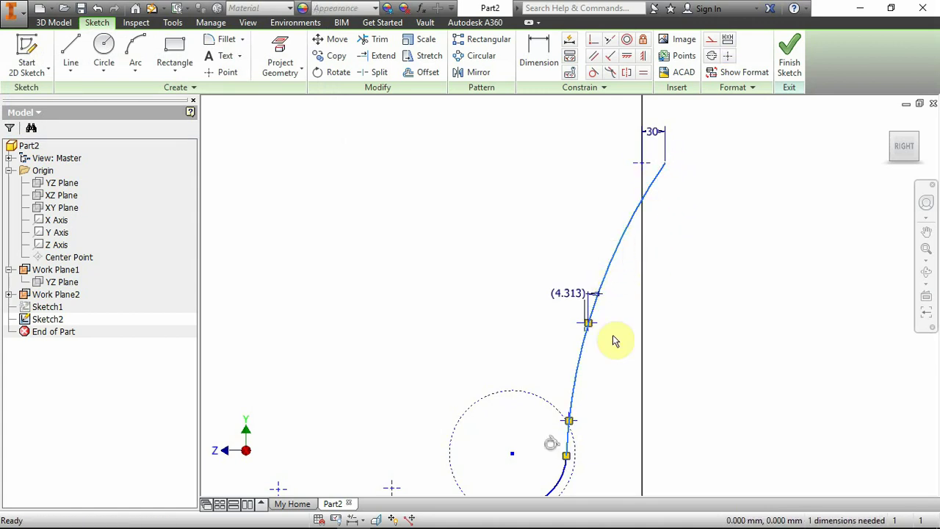
{"action": "left_click_drag", "start_coordinate": [566, 456], "coordinate": [592, 401]}
{"action": "left_click", "coordinate": [592, 405]}
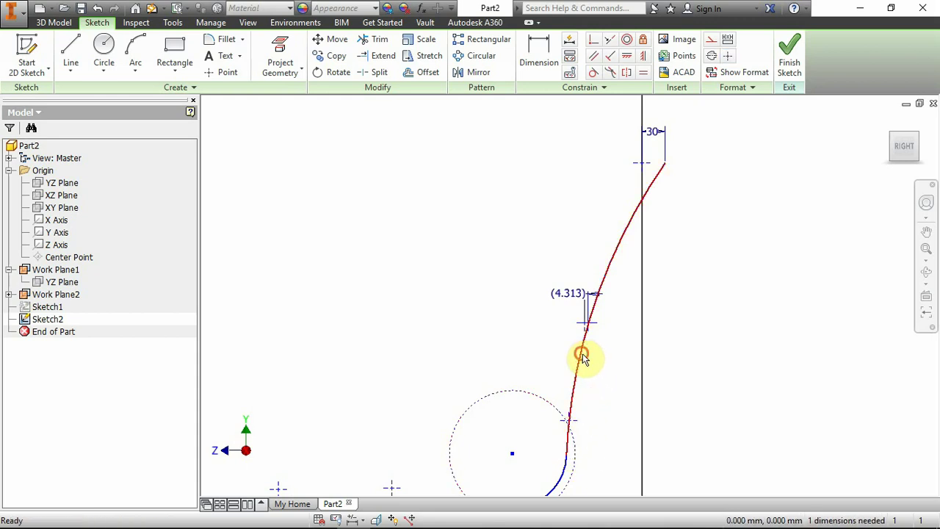
{"action": "left_click_drag", "start_coordinate": [638, 233], "coordinate": [703, 303]}
{"action": "scroll", "coordinate": [608, 341], "scroll_direction": "down", "scroll_amount": 5}
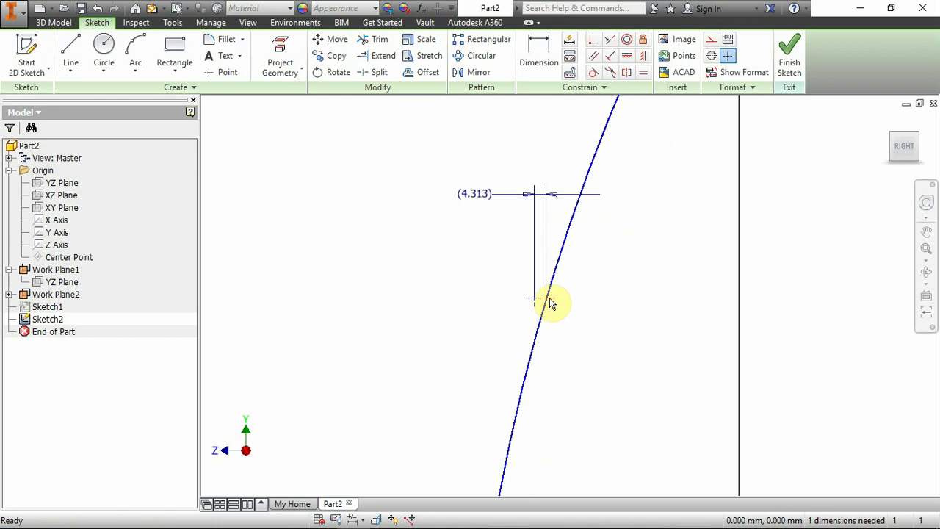
{"action": "scroll", "coordinate": [551, 302], "scroll_direction": "up", "scroll_amount": 3}
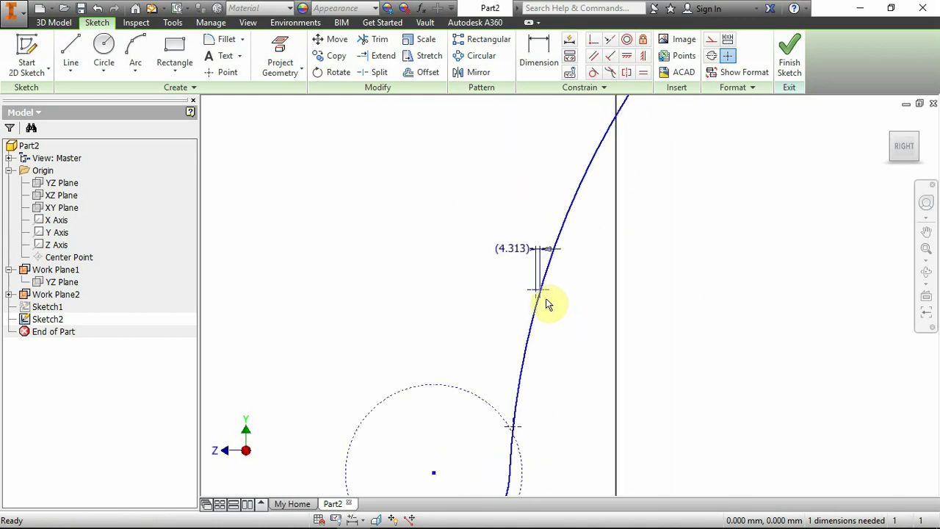
{"action": "scroll", "coordinate": [547, 301], "scroll_direction": "down", "scroll_amount": 2}
{"action": "scroll", "coordinate": [573, 294], "scroll_direction": "down", "scroll_amount": 1}
{"action": "scroll", "coordinate": [562, 279], "scroll_direction": "up", "scroll_amount": 1}
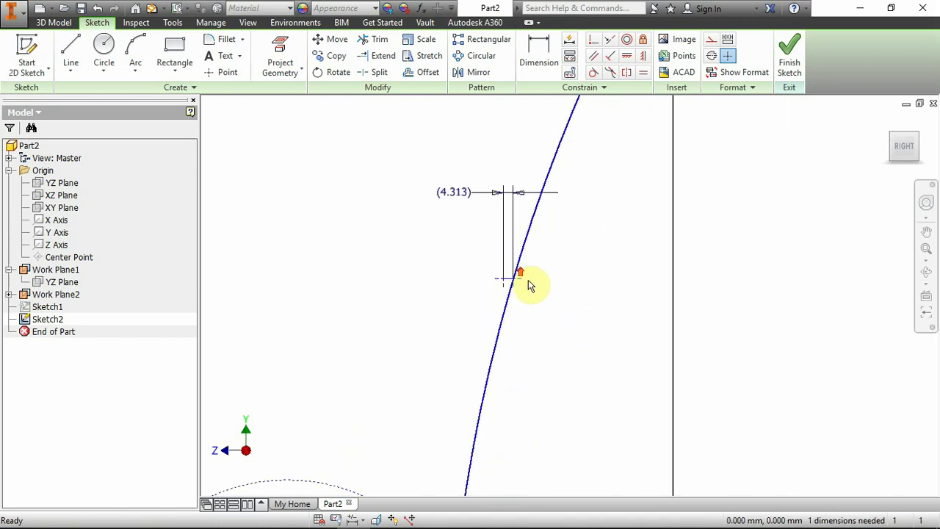
{"action": "scroll", "coordinate": [529, 283], "scroll_direction": "down", "scroll_amount": 2}
{"action": "scroll", "coordinate": [518, 267], "scroll_direction": "down", "scroll_amount": 3}
{"action": "scroll", "coordinate": [512, 269], "scroll_direction": "up", "scroll_amount": 1}
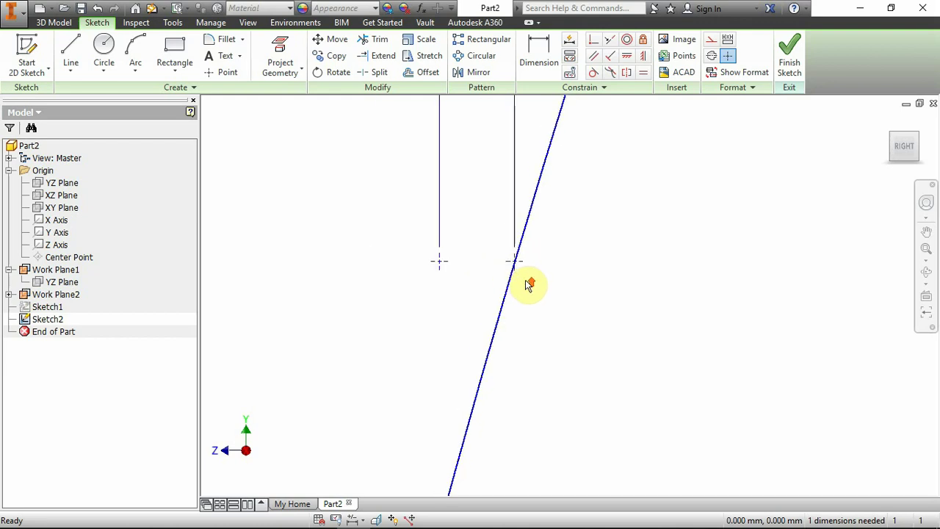
Draw a short line from the middle projected point to the long arc, ending just below the dimensioned sketch point
{"action": "left_click", "coordinate": [71, 50]}
{"action": "left_click", "coordinate": [439, 260]}
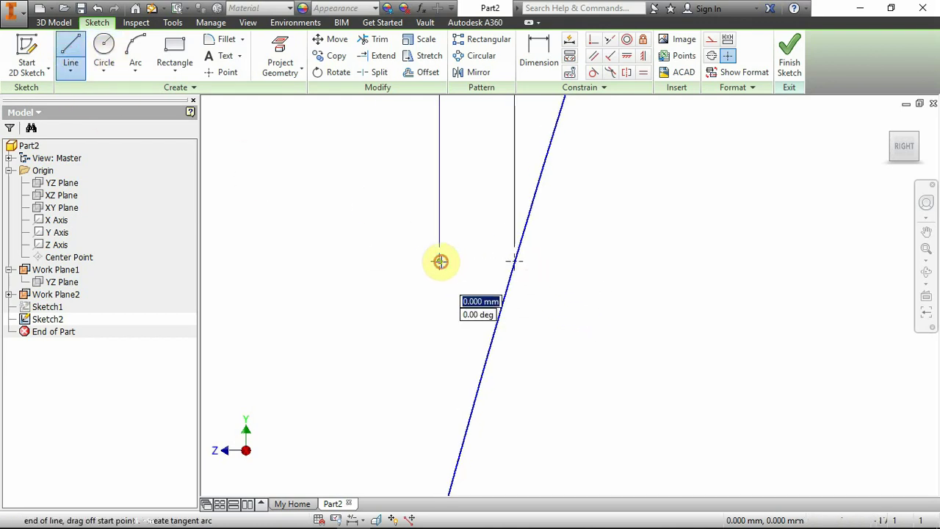
{"action": "left_click", "coordinate": [499, 310]}
{"action": "key", "text": "Escape"}
{"action": "left_click", "coordinate": [575, 305]}
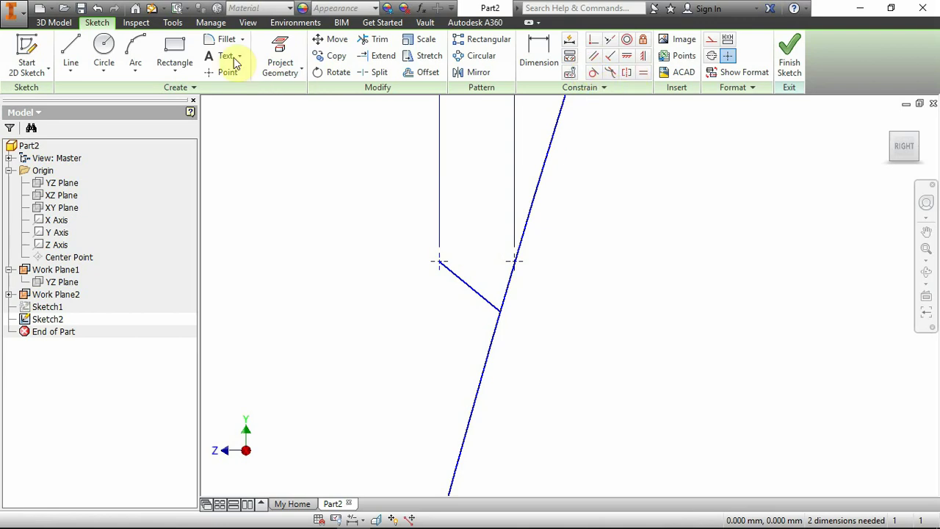
{"action": "left_click", "coordinate": [71, 49]}
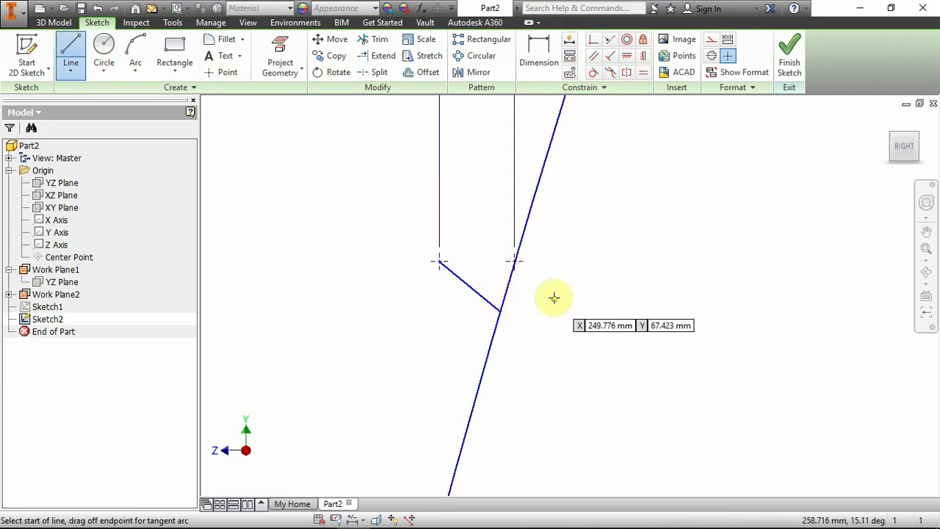
{"action": "key", "text": "Escape"}
Make the short line coincident with the long arc's center point so that it runs normal to the arc
{"action": "scroll", "coordinate": [537, 316], "scroll_direction": "up", "scroll_amount": 6}
{"action": "scroll", "coordinate": [529, 277], "scroll_direction": "down", "scroll_amount": 5}
{"action": "scroll", "coordinate": [505, 323], "scroll_direction": "down", "scroll_amount": 2}
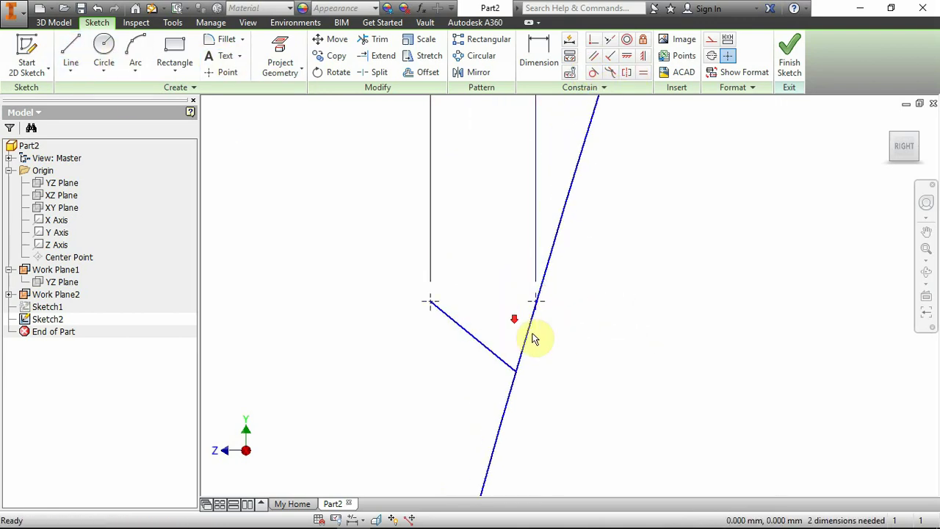
{"action": "scroll", "coordinate": [540, 337], "scroll_direction": "down", "scroll_amount": 10}
{"action": "scroll", "coordinate": [547, 346], "scroll_direction": "up", "scroll_amount": 2}
{"action": "middle_click_drag", "start_coordinate": [546, 346], "coordinate": [503, 279]}
{"action": "scroll", "coordinate": [511, 283], "scroll_direction": "down", "scroll_amount": 4}
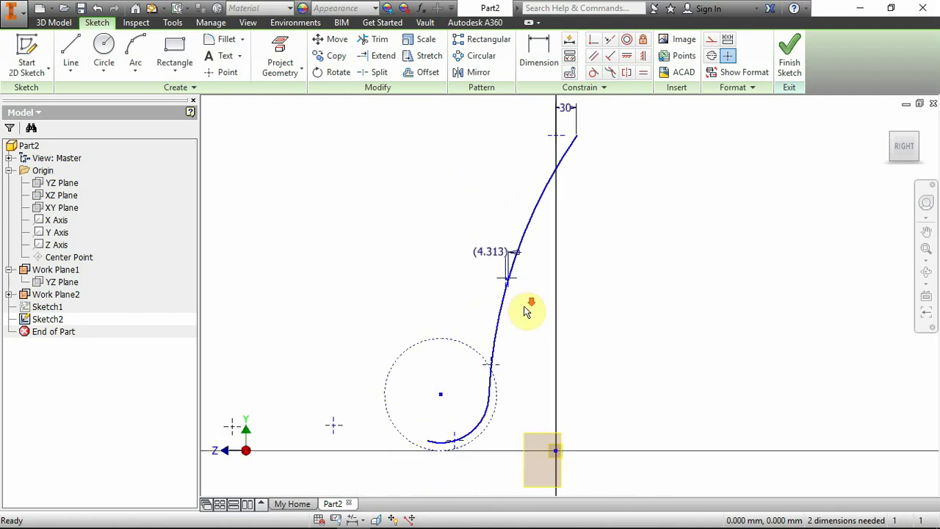
{"action": "scroll", "coordinate": [527, 311], "scroll_direction": "up", "scroll_amount": 3}
{"action": "left_click", "coordinate": [530, 158]}
{"action": "scroll", "coordinate": [523, 231], "scroll_direction": "down", "scroll_amount": 7}
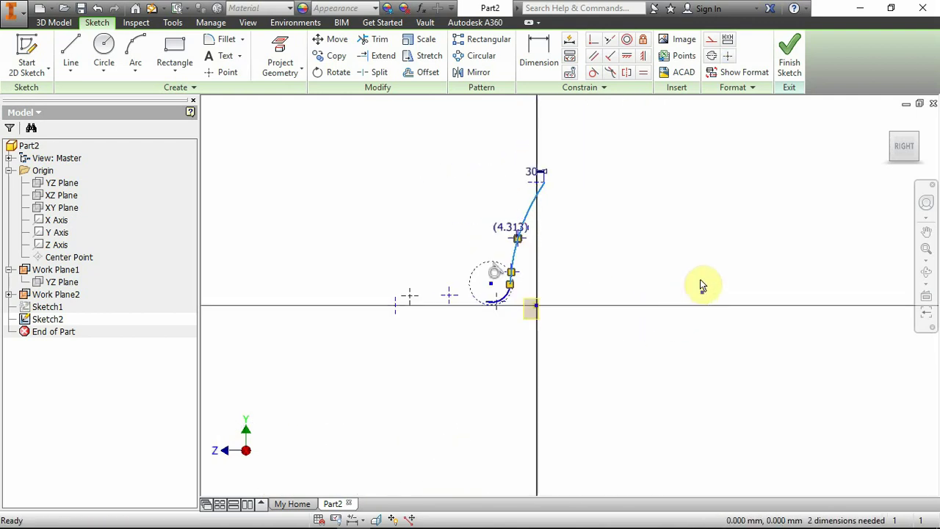
{"action": "left_click", "coordinate": [628, 202]}
{"action": "left_click", "coordinate": [592, 42]}
{"action": "scroll", "coordinate": [514, 237], "scroll_direction": "up", "scroll_amount": 10}
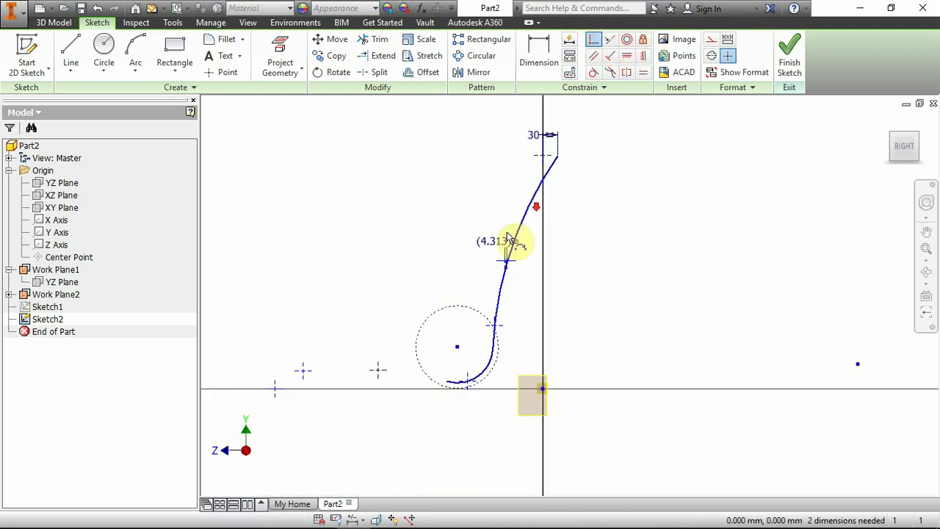
{"action": "left_click", "coordinate": [582, 457]}
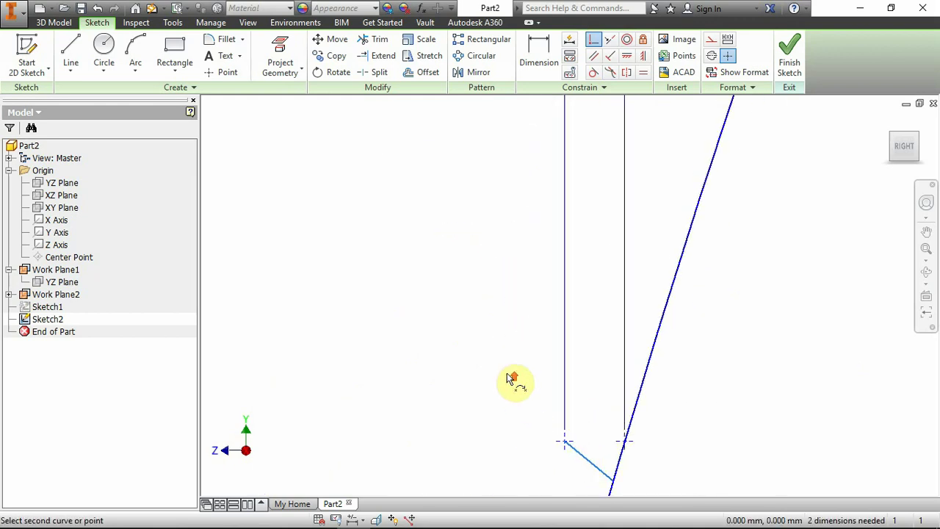
{"action": "scroll", "coordinate": [499, 330], "scroll_direction": "down", "scroll_amount": 5}
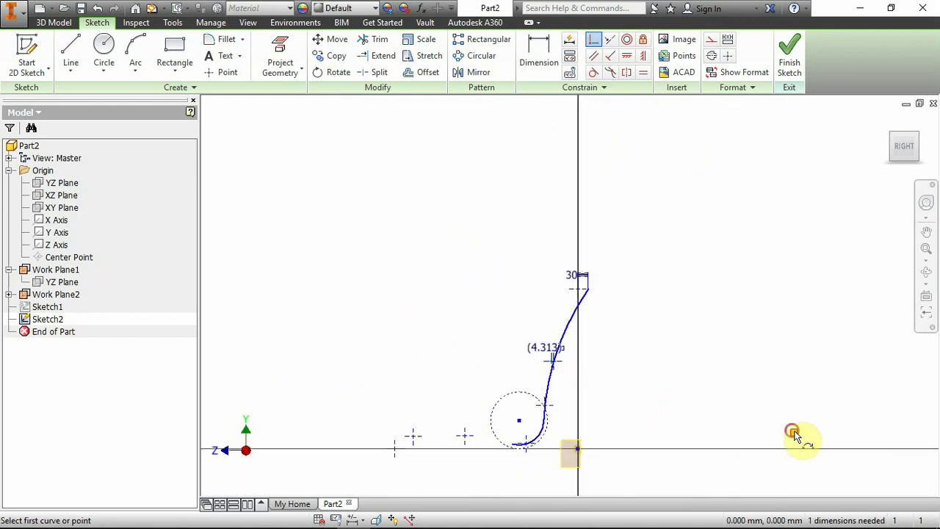
{"action": "scroll", "coordinate": [566, 382], "scroll_direction": "up", "scroll_amount": 12}
{"action": "key", "text": "Escape"}
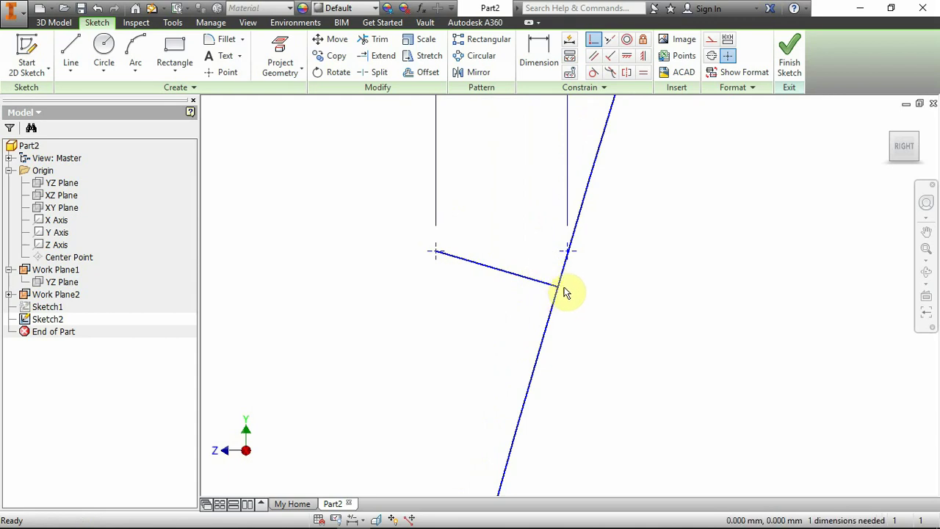
Place a sketch point where the short line meets the long arc
{"action": "left_click_drag", "start_coordinate": [558, 287], "coordinate": [600, 314]}
{"action": "left_click", "coordinate": [510, 274]}
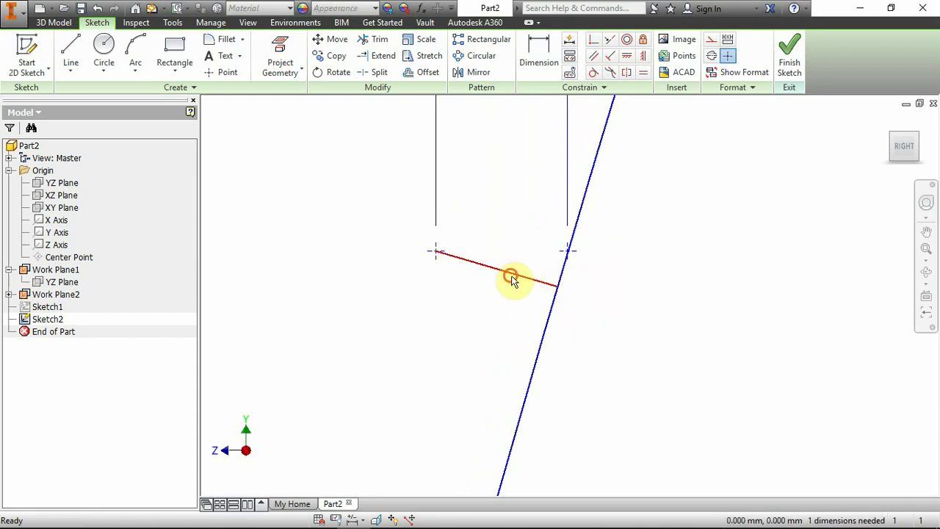
{"action": "left_click", "coordinate": [619, 318]}
{"action": "left_click", "coordinate": [222, 72]}
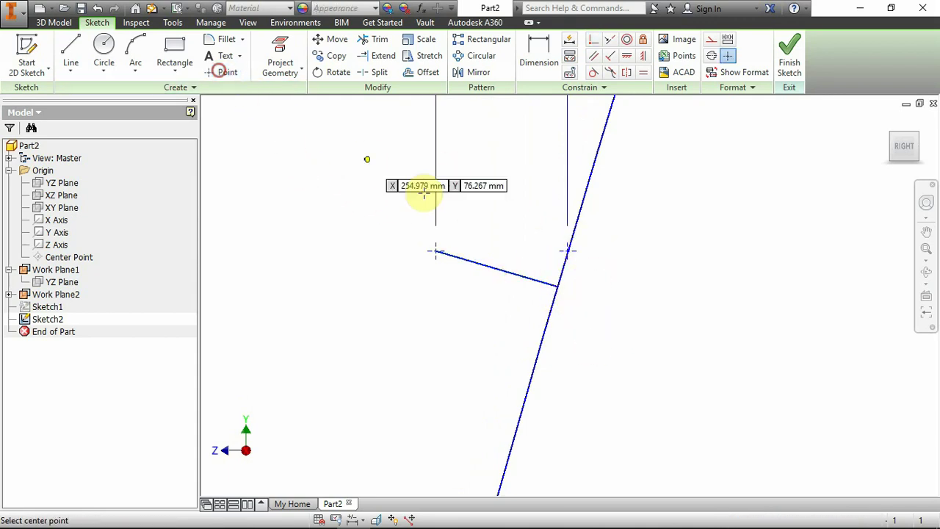
{"action": "left_click", "coordinate": [559, 286]}
{"action": "key", "text": "Escape"}
Finish the sketch and reopen Sketch2 for editing
{"action": "scroll", "coordinate": [589, 327], "scroll_direction": "down", "scroll_amount": 4}
{"action": "left_click", "coordinate": [627, 335]}
{"action": "left_click", "coordinate": [786, 63]}
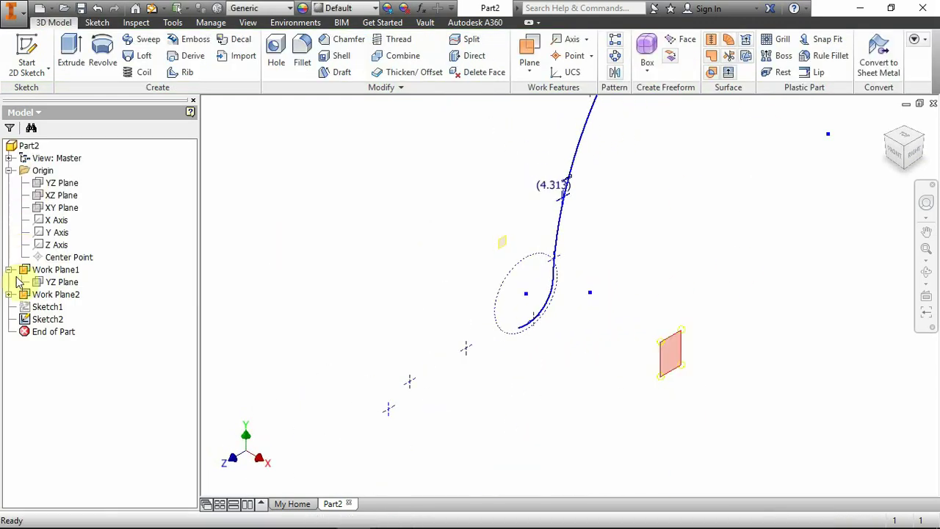
{"action": "left_click", "coordinate": [29, 321]}
{"action": "double_click", "coordinate": [29, 321]}
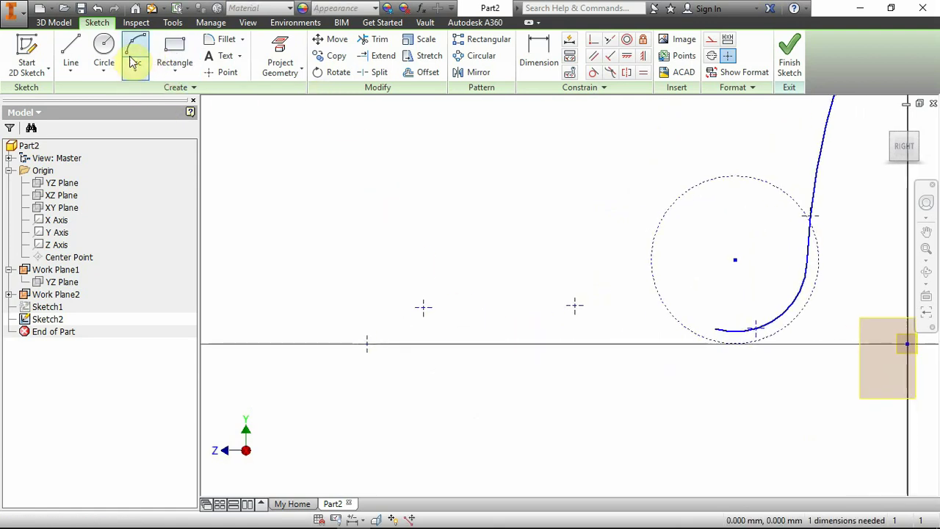
Draw an upward-bulging three-point arc, about 127 mm across, from the projected point on the horizontal axis to between the two raised projected points
{"action": "left_click", "coordinate": [135, 62]}
{"action": "left_click", "coordinate": [367, 343]}
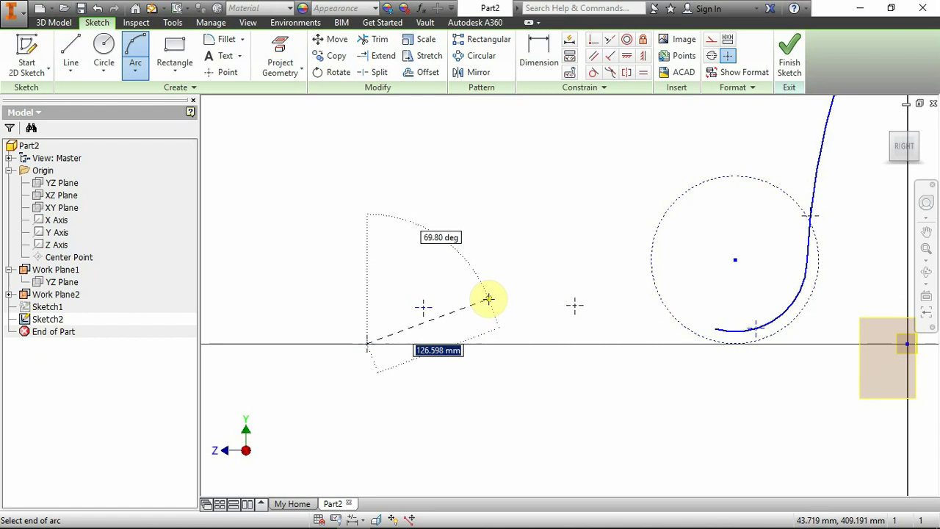
{"action": "left_click", "coordinate": [488, 298]}
{"action": "left_click", "coordinate": [441, 298]}
{"action": "key", "text": "Escape"}
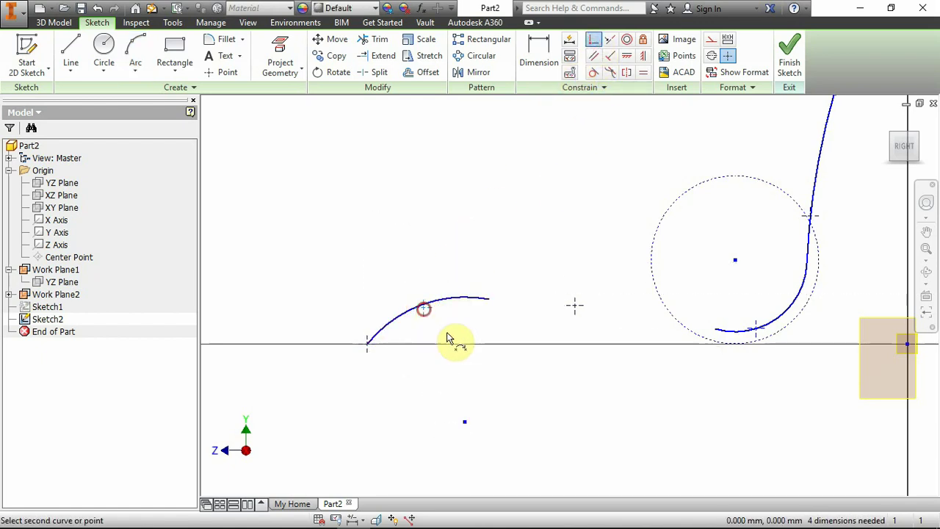
Make the new arc coincident with the nearer raised projected point and show Sketch1
{"action": "left_click", "coordinate": [433, 308]}
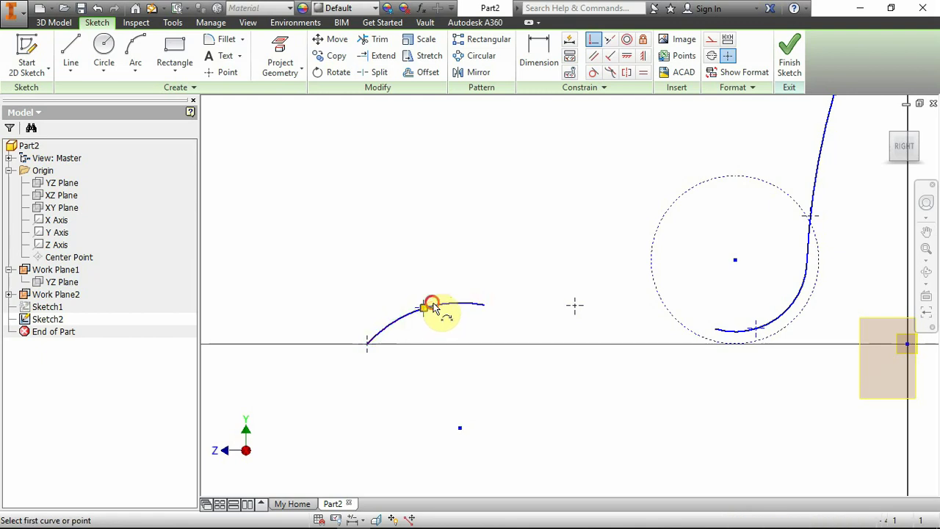
{"action": "right_click", "coordinate": [37, 307]}
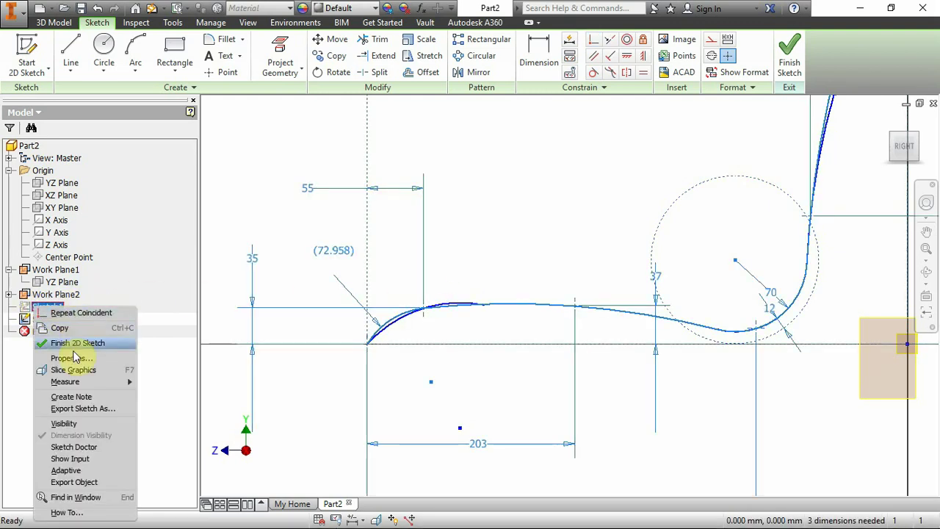
{"action": "left_click", "coordinate": [67, 424]}
Dimension the new arc's radius and link it to Sketch1's matching arc radius dimension, d15
{"action": "scroll", "coordinate": [394, 284], "scroll_direction": "up", "scroll_amount": 3}
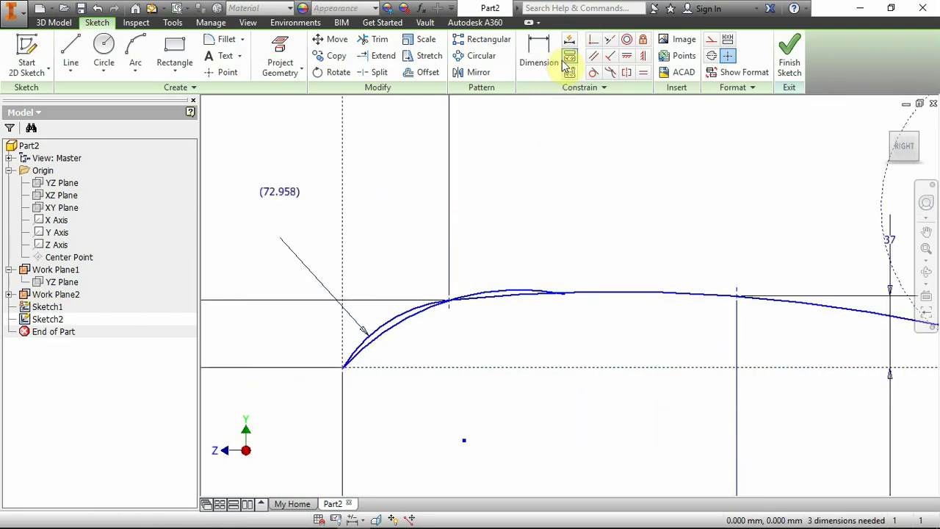
{"action": "left_click", "coordinate": [534, 50]}
{"action": "scroll", "coordinate": [390, 353], "scroll_direction": "up", "scroll_amount": 3}
{"action": "left_click", "coordinate": [417, 292]}
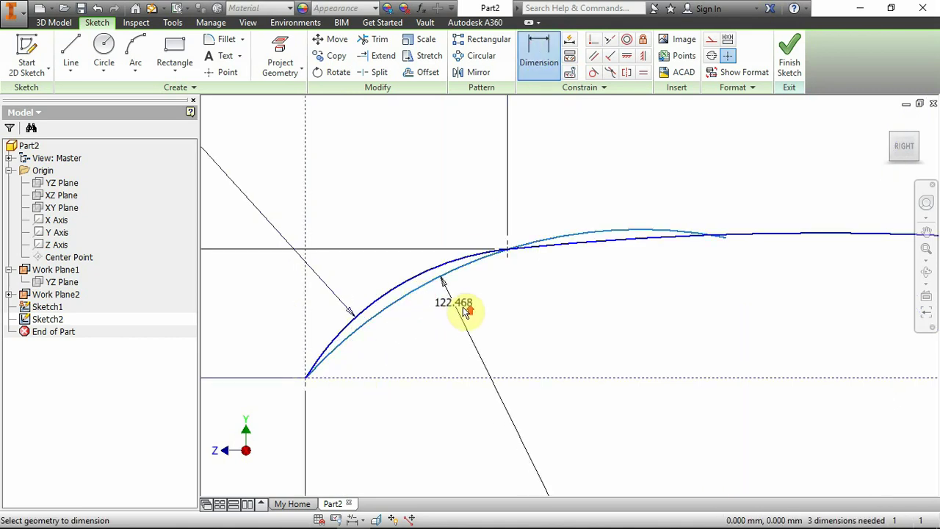
{"action": "scroll", "coordinate": [470, 315], "scroll_direction": "down", "scroll_amount": 3}
{"action": "left_click", "coordinate": [428, 223]}
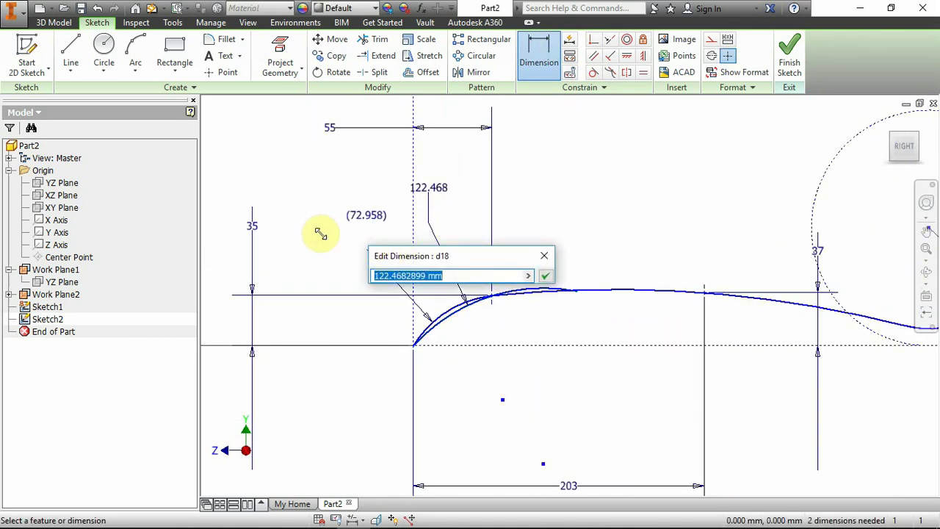
{"action": "scroll", "coordinate": [323, 232], "scroll_direction": "down", "scroll_amount": 2}
{"action": "scroll", "coordinate": [323, 234], "scroll_direction": "up", "scroll_amount": 3}
{"action": "left_click", "coordinate": [317, 240]}
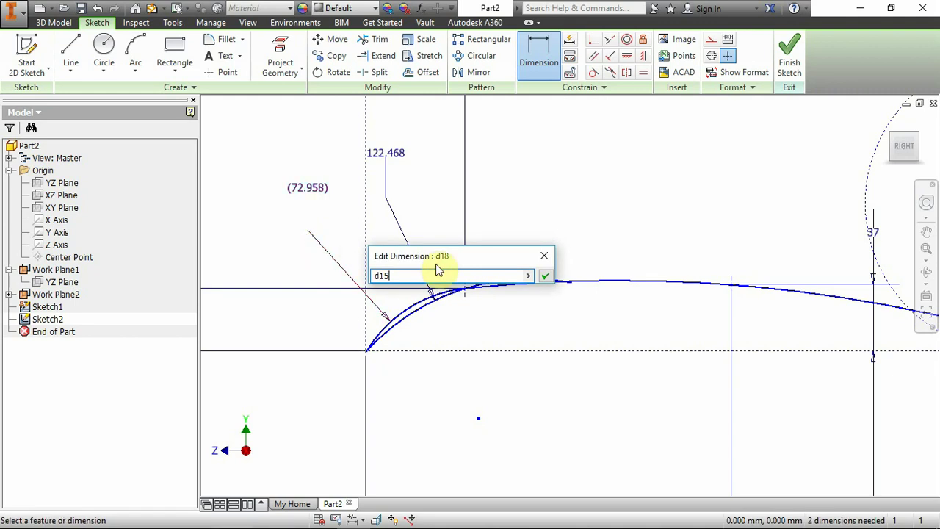
{"action": "left_click", "coordinate": [543, 276]}
{"action": "scroll", "coordinate": [556, 270], "scroll_direction": "down", "scroll_amount": 3}
{"action": "key", "text": "Escape"}
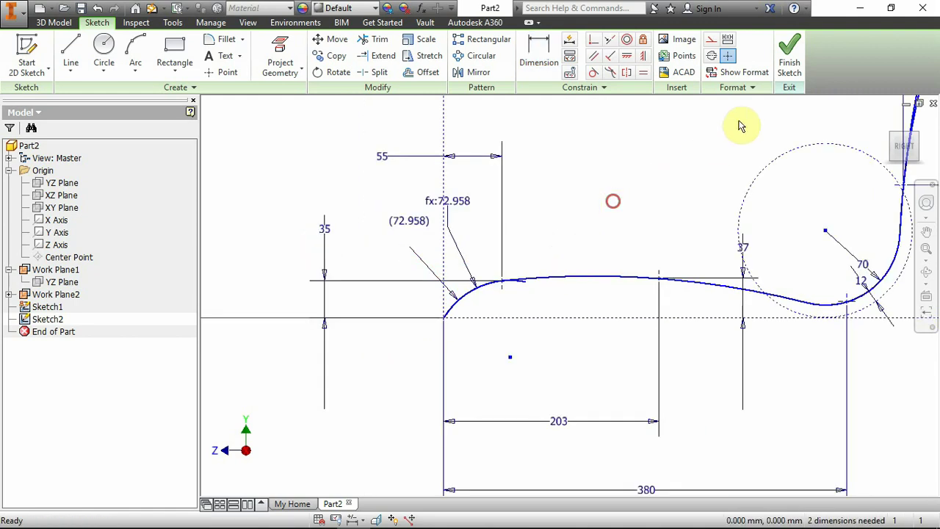
Hide Sketch1 again
{"action": "right_click", "coordinate": [40, 307]}
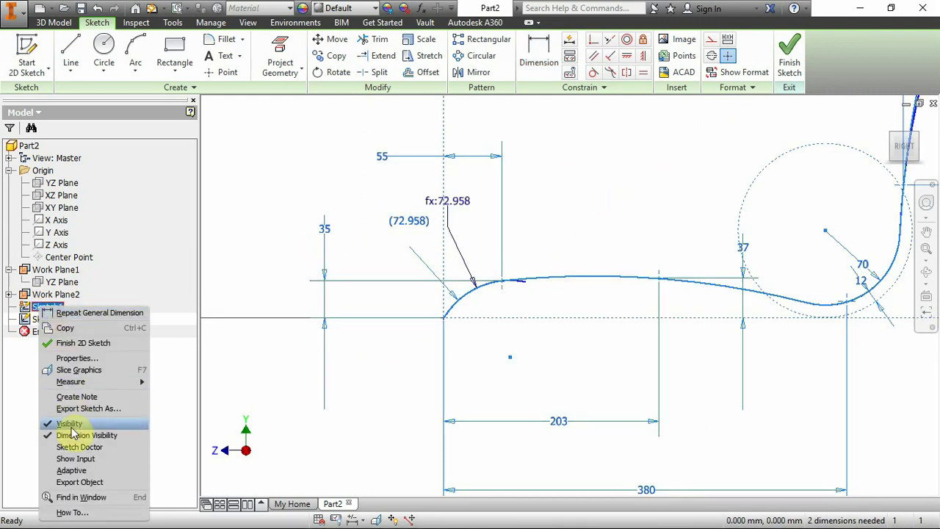
{"action": "left_click", "coordinate": [72, 428]}
{"action": "scroll", "coordinate": [424, 365], "scroll_direction": "up", "scroll_amount": 3}
{"action": "scroll", "coordinate": [504, 319], "scroll_direction": "down", "scroll_amount": 3}
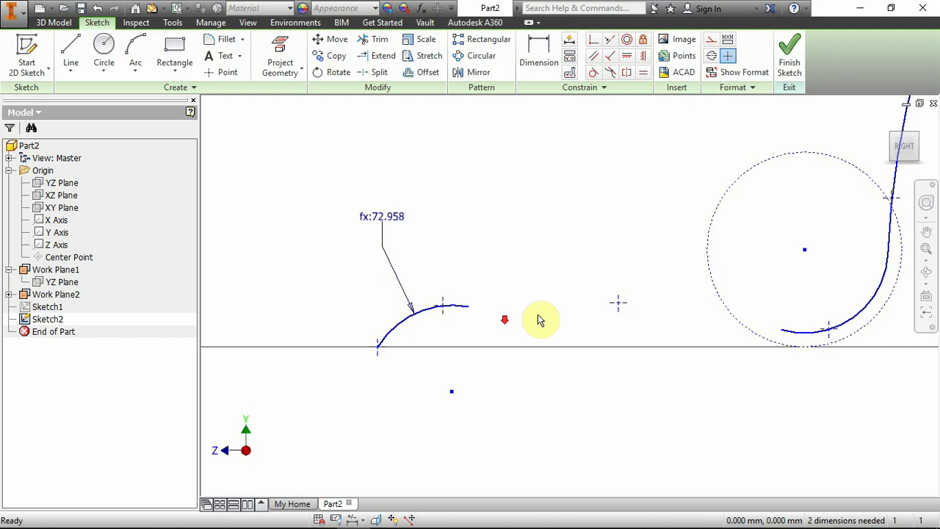
Draw a line about 265 mm long from the free end of the new arc to the open end of the large bend arc
{"action": "left_click", "coordinate": [70, 48]}
{"action": "left_click", "coordinate": [469, 307]}
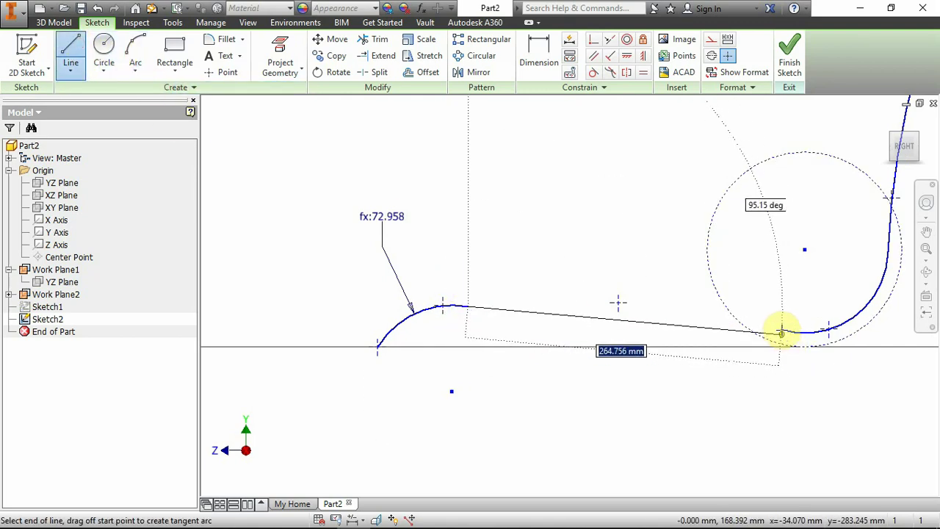
{"action": "left_click", "coordinate": [781, 333]}
{"action": "key", "text": "Escape"}
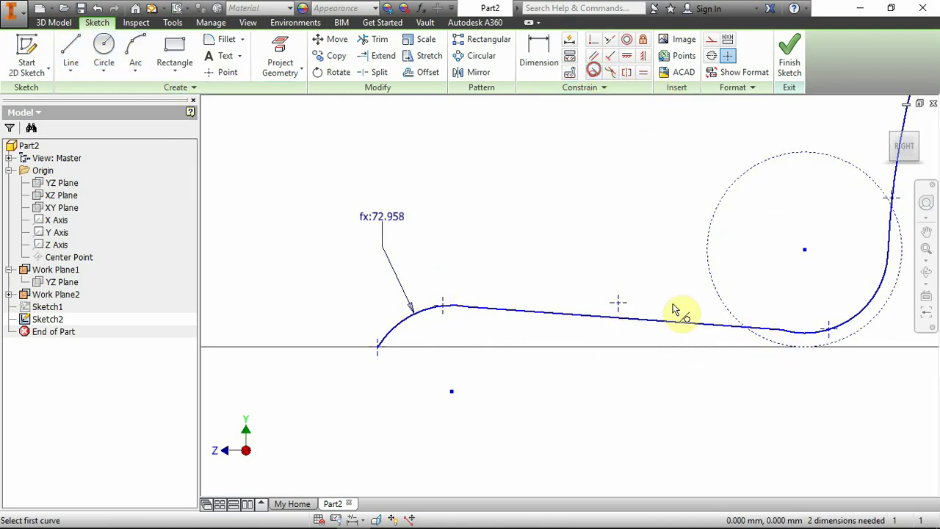
Make the connecting line tangent to the arcs at both of its ends
{"action": "left_click", "coordinate": [461, 311]}
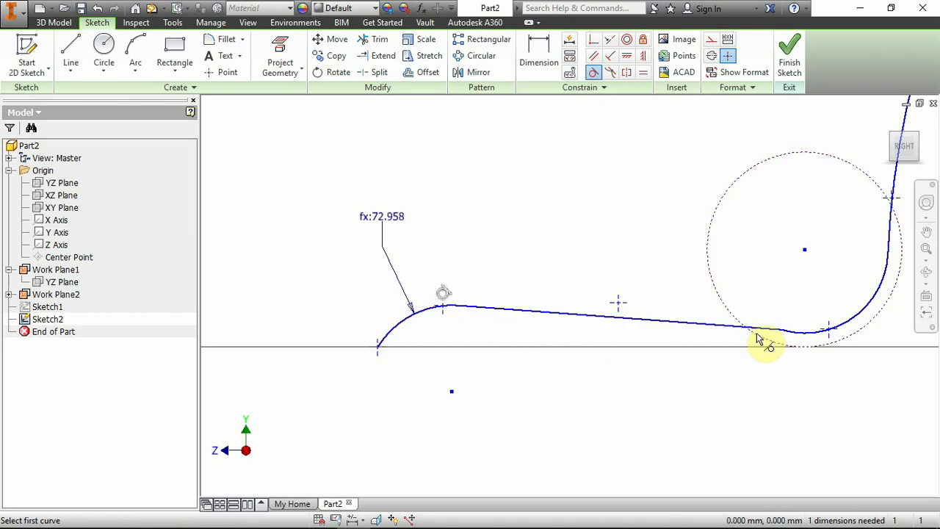
{"action": "left_click", "coordinate": [808, 339]}
{"action": "key", "text": "Escape"}
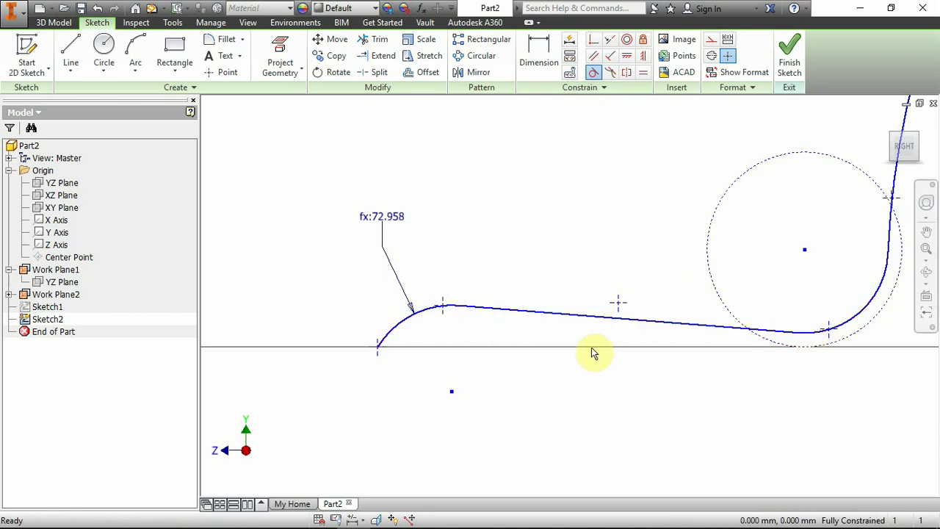
Draw a short line from the projected point above the connecting line down onto that line
{"action": "scroll", "coordinate": [594, 351], "scroll_direction": "down", "scroll_amount": 3}
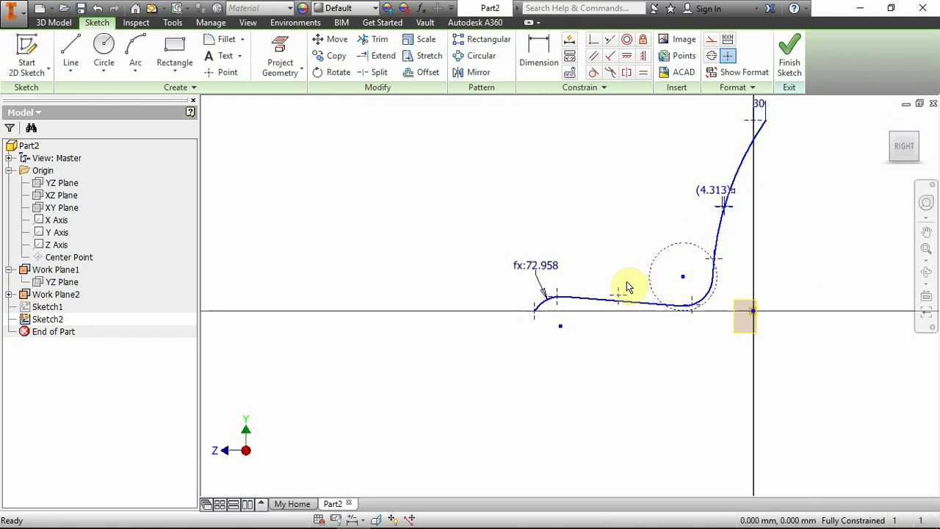
{"action": "scroll", "coordinate": [609, 367], "scroll_direction": "up", "scroll_amount": 5}
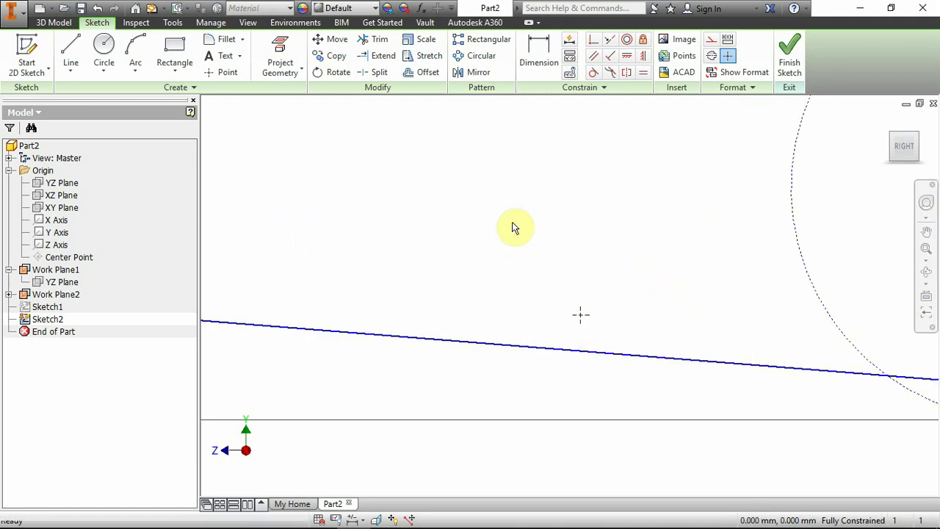
{"action": "scroll", "coordinate": [512, 228], "scroll_direction": "down", "scroll_amount": 3}
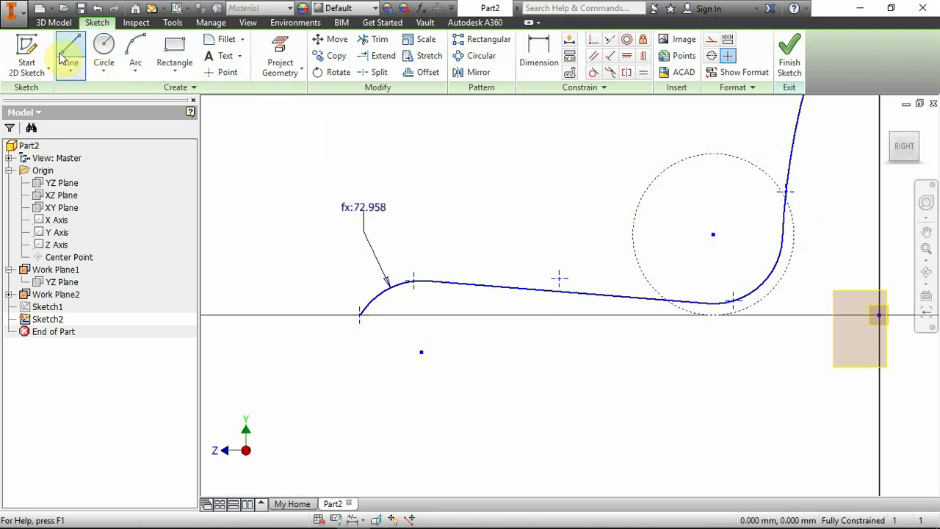
{"action": "scroll", "coordinate": [551, 275], "scroll_direction": "up", "scroll_amount": 5}
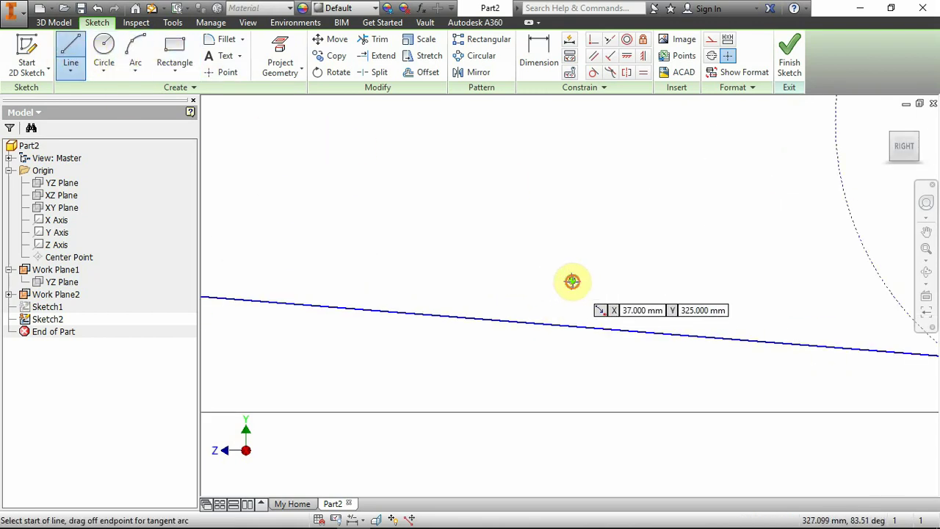
{"action": "left_click", "coordinate": [571, 314]}
{"action": "left_click", "coordinate": [547, 332]}
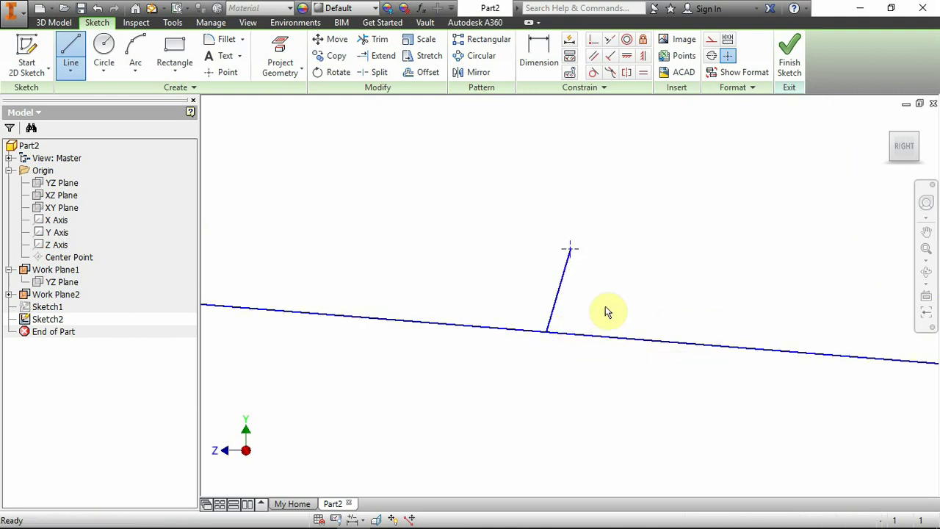
{"action": "key", "text": "Escape"}
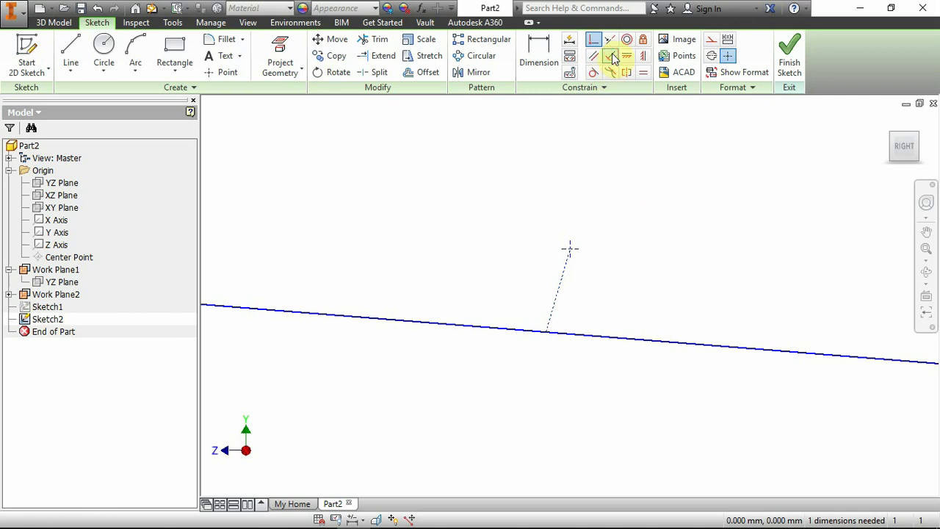
Turn the short line into construction geometry and make it perpendicular to the connecting line
{"action": "left_click", "coordinate": [536, 330]}
{"action": "key", "text": "Escape"}
{"action": "scroll", "coordinate": [566, 269], "scroll_direction": "down", "scroll_amount": 3}
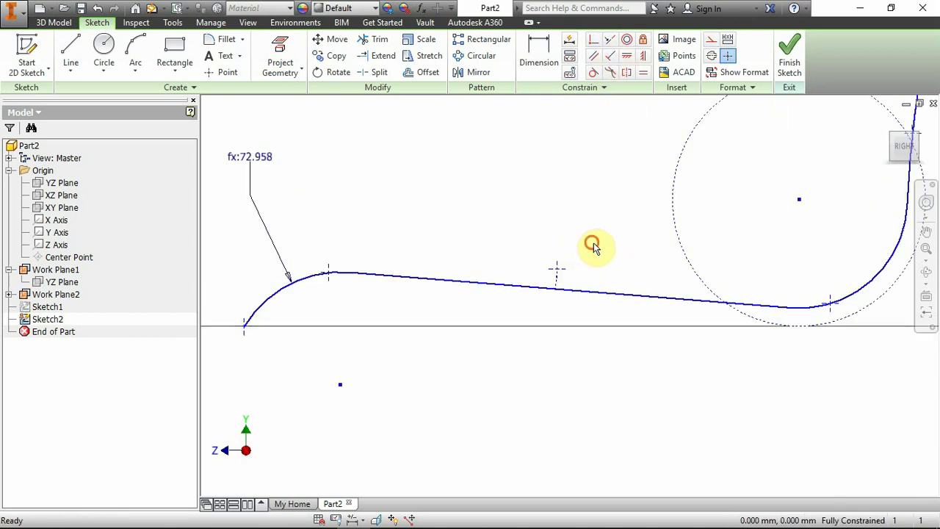
Finish Sketch2 and start a new sketch on Work Plane2
{"action": "left_click", "coordinate": [789, 51]}
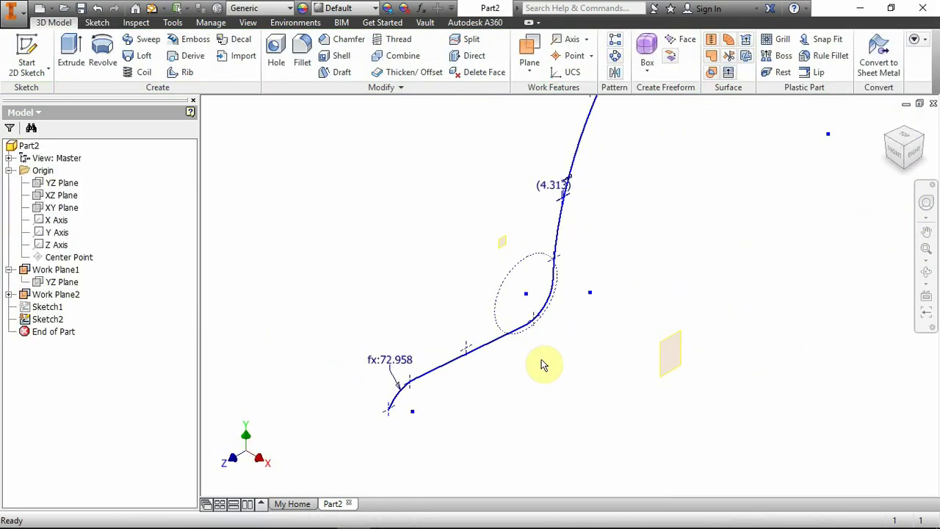
{"action": "scroll", "coordinate": [489, 376], "scroll_direction": "up", "scroll_amount": 2}
{"action": "scroll", "coordinate": [478, 365], "scroll_direction": "down", "scroll_amount": 4}
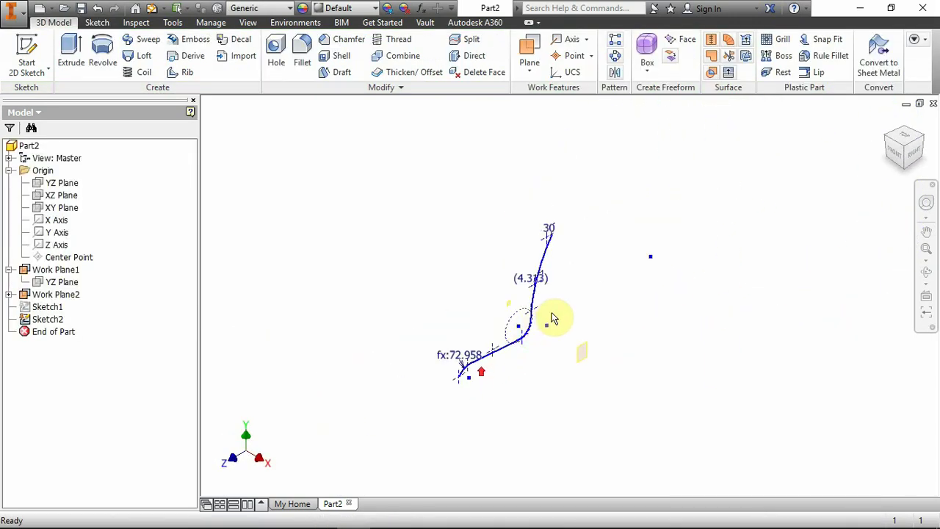
{"action": "scroll", "coordinate": [552, 318], "scroll_direction": "up", "scroll_amount": 3}
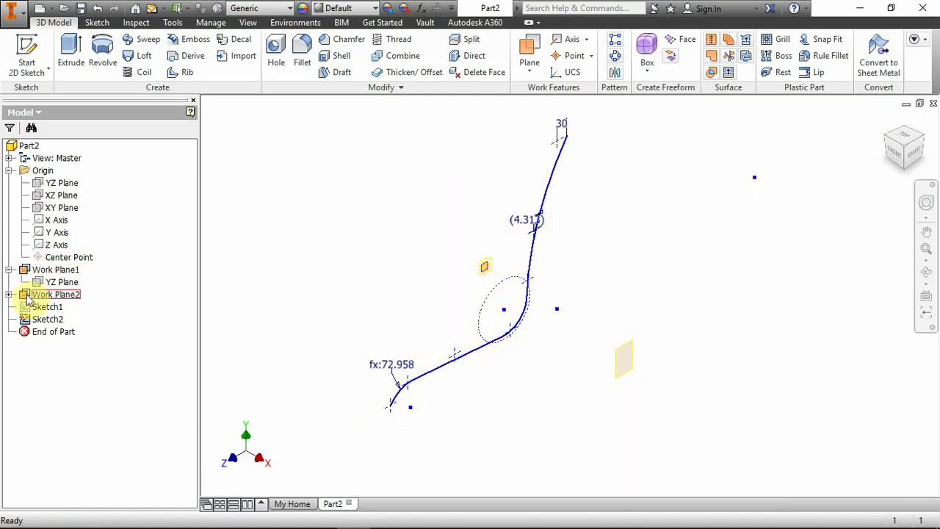
{"action": "right_click", "coordinate": [28, 296]}
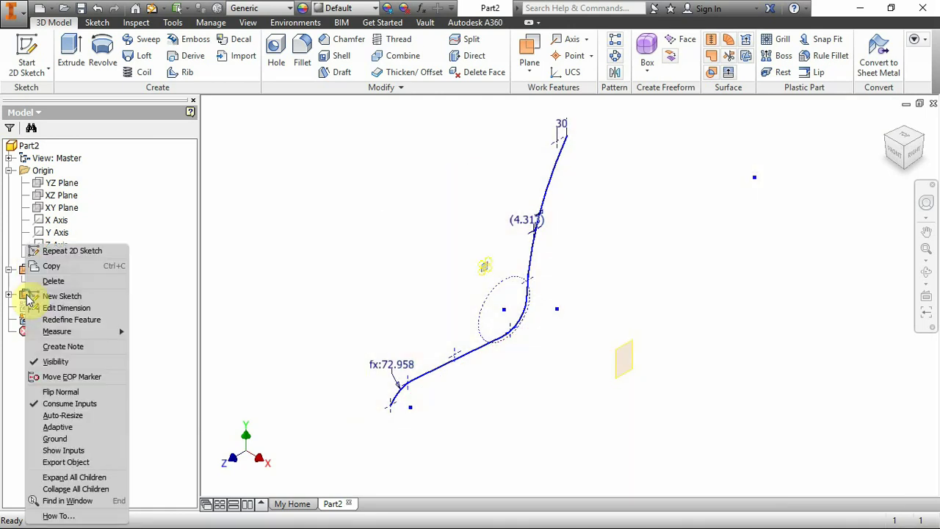
{"action": "left_click", "coordinate": [69, 298]}
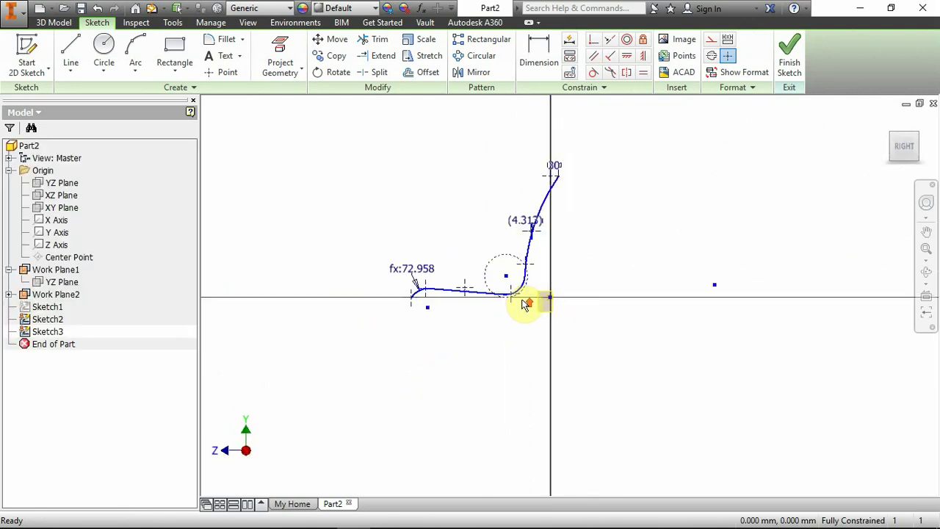
Orbit to an angled view of the profiles and make Sketch1 visible
{"action": "mouse_move", "coordinate": [499, 317]}
{"action": "middle_mouse_down", "text": "shift"}
{"action": "mouse_move", "coordinate": [571, 361]}
{"action": "mouse_move", "coordinate": [562, 340]}
{"action": "mouse_move", "coordinate": [576, 414]}
{"action": "middle_mouse_up", "text": "shift"}
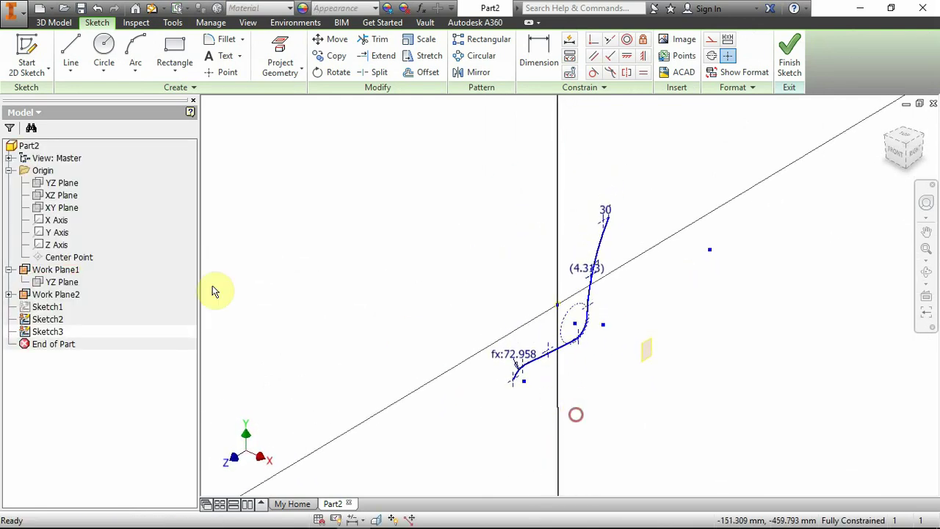
{"action": "right_click", "coordinate": [29, 307]}
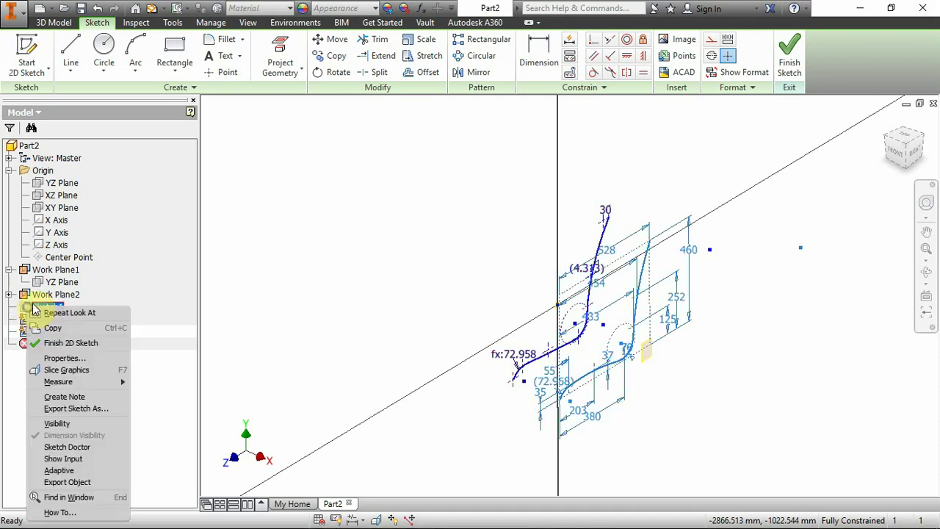
{"action": "left_click", "coordinate": [56, 424]}
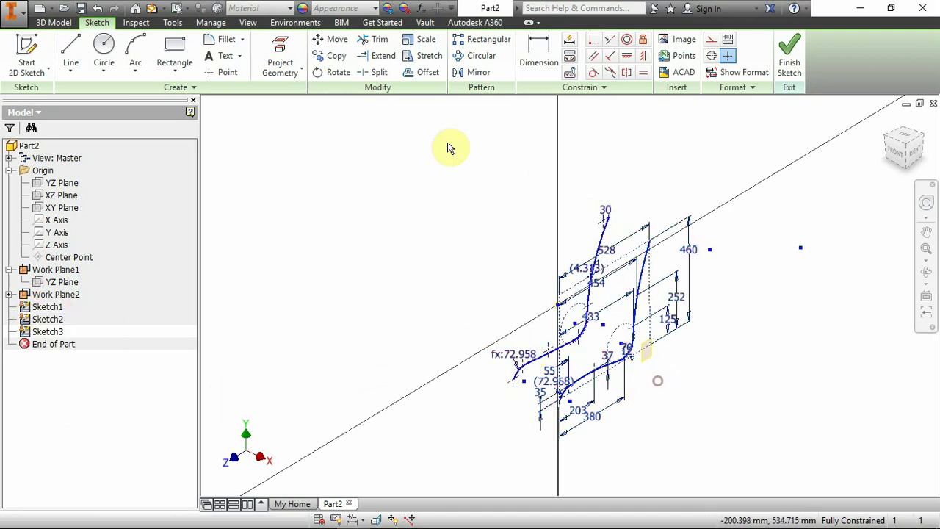
Project the profile arcs of Sketch1 into the new sketch on Work Plane2
{"action": "left_click", "coordinate": [285, 54]}
{"action": "scroll", "coordinate": [558, 401], "scroll_direction": "up", "scroll_amount": 3}
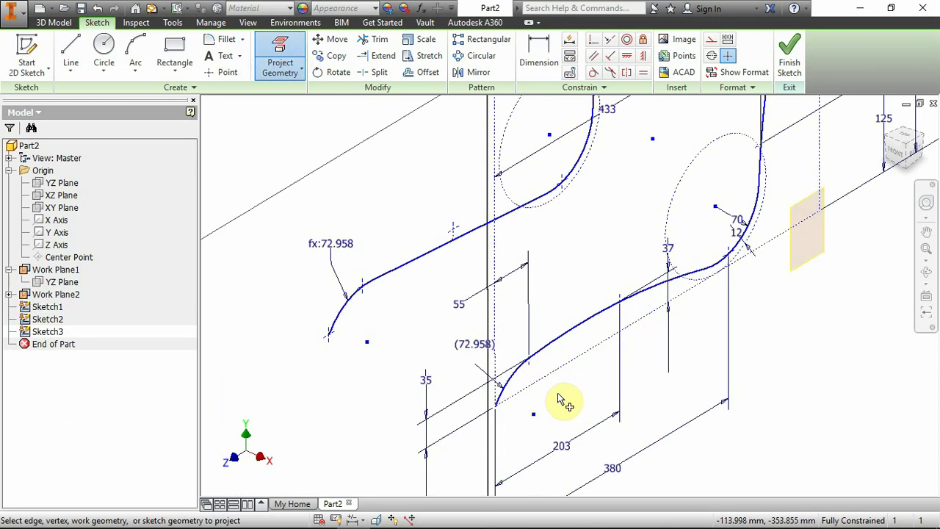
{"action": "left_click", "coordinate": [513, 379]}
{"action": "left_click", "coordinate": [557, 339]}
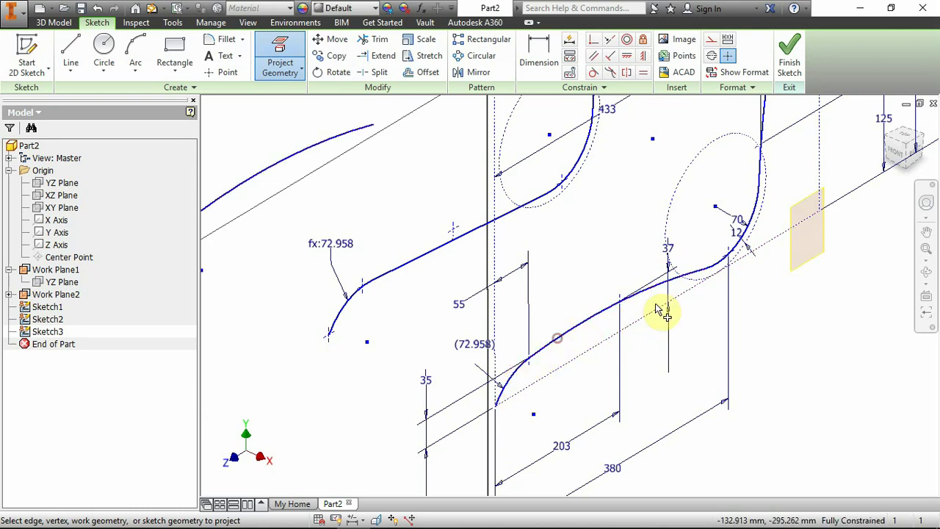
{"action": "left_click", "coordinate": [718, 265]}
{"action": "scroll", "coordinate": [712, 285], "scroll_direction": "down", "scroll_amount": 3}
{"action": "scroll", "coordinate": [776, 165], "scroll_direction": "up", "scroll_amount": 3}
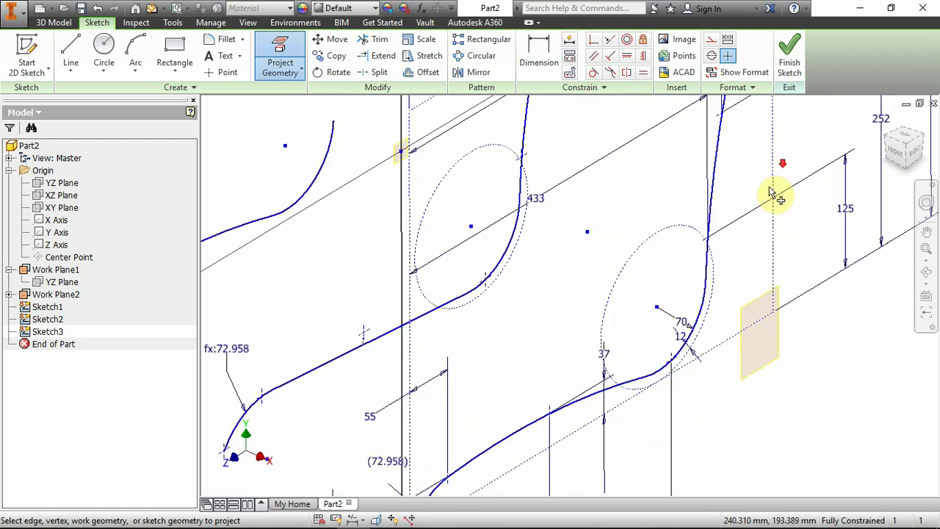
{"action": "left_click", "coordinate": [719, 175]}
{"action": "scroll", "coordinate": [664, 215], "scroll_direction": "down", "scroll_amount": 3}
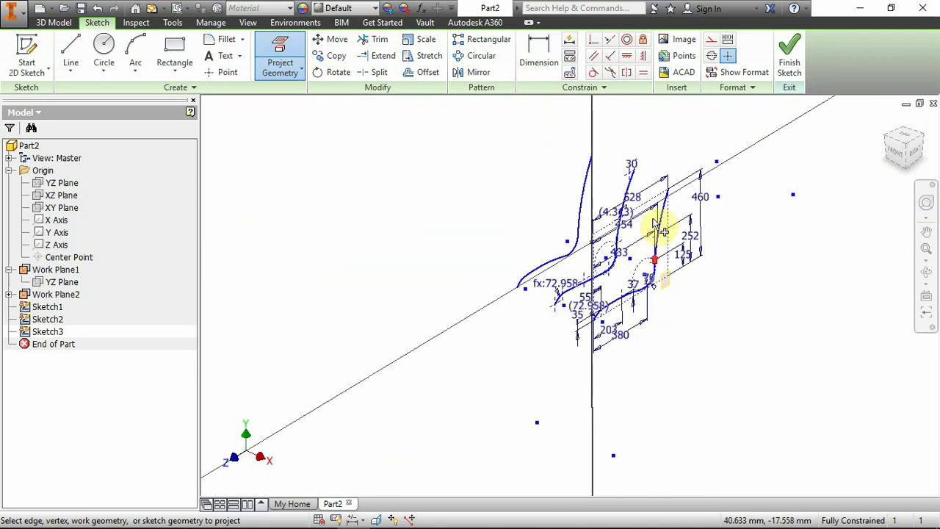
Examine the dimensioned arcs of the Sketch1 profile beside the other two profiles, then leave Project Geometry
{"action": "scroll", "coordinate": [683, 203], "scroll_direction": "up", "scroll_amount": 5}
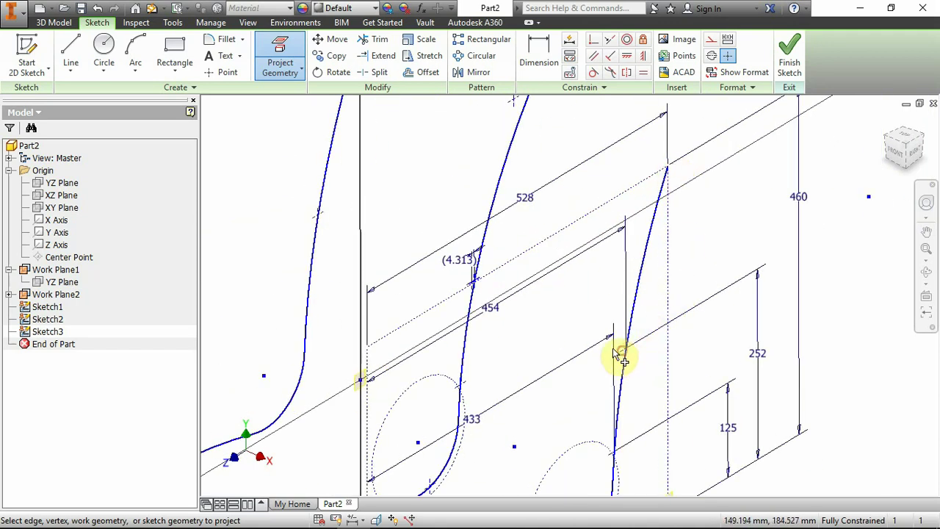
{"action": "scroll", "coordinate": [620, 356], "scroll_direction": "up", "scroll_amount": 2}
{"action": "mouse_move", "coordinate": [584, 389]}
{"action": "middle_mouse_down"}
{"action": "mouse_move", "coordinate": [588, 404]}
{"action": "mouse_move", "coordinate": [570, 264]}
{"action": "middle_mouse_up"}
{"action": "scroll", "coordinate": [586, 296], "scroll_direction": "up", "scroll_amount": 3}
{"action": "scroll", "coordinate": [576, 293], "scroll_direction": "down", "scroll_amount": 2}
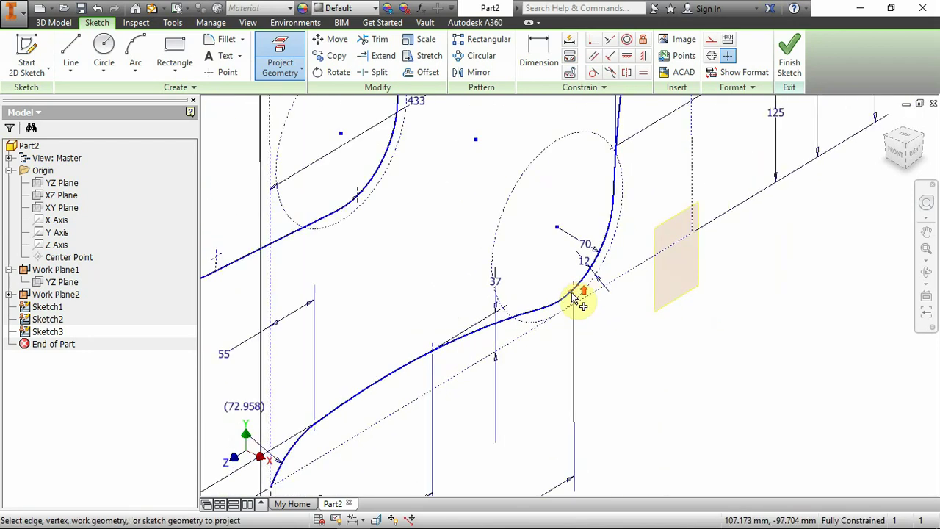
{"action": "middle_click_drag", "start_coordinate": [492, 379], "coordinate": [602, 273]}
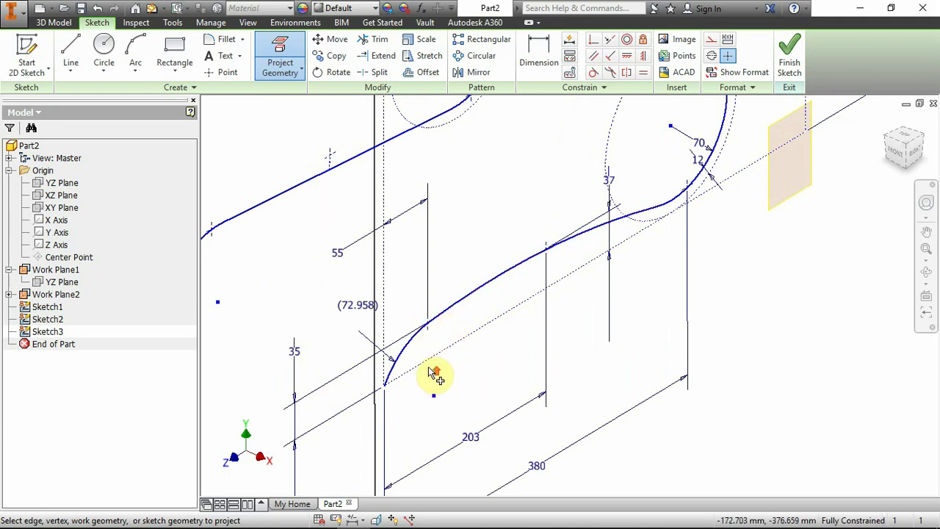
{"action": "scroll", "coordinate": [431, 374], "scroll_direction": "down", "scroll_amount": 4}
{"action": "key", "text": "Escape"}
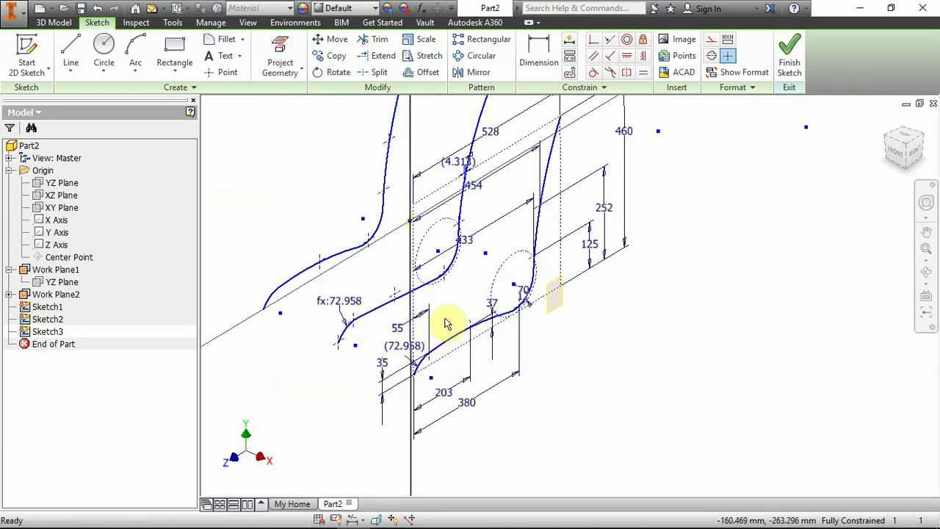
{"action": "middle_click_drag", "start_coordinate": [447, 324], "coordinate": [465, 378]}
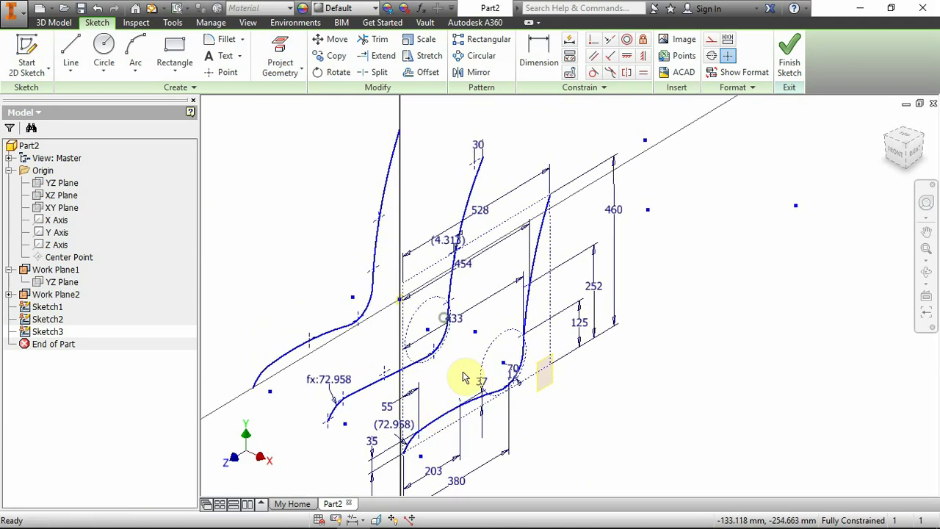
Finish the sketch on Work Plane2 and hide the dimensions of Sketch1 and Sketch2
{"action": "left_click", "coordinate": [786, 59]}
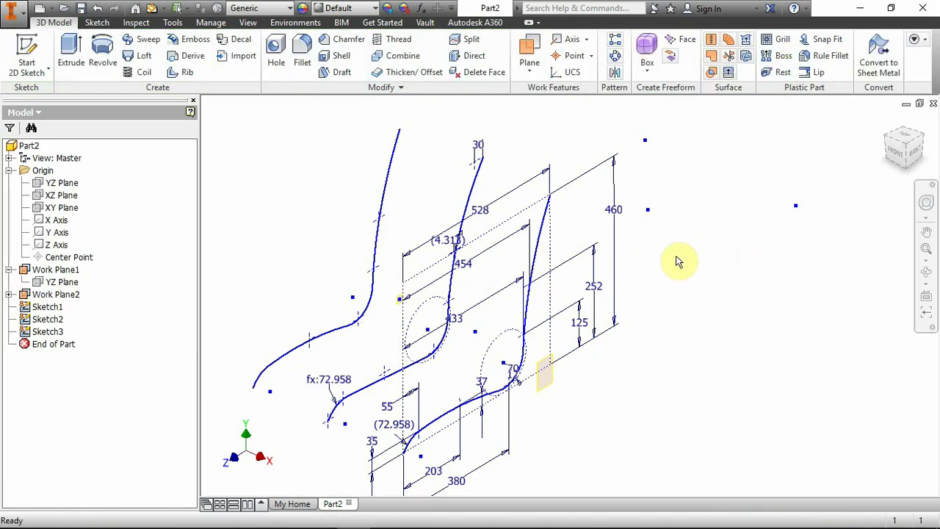
{"action": "right_click", "coordinate": [35, 314]}
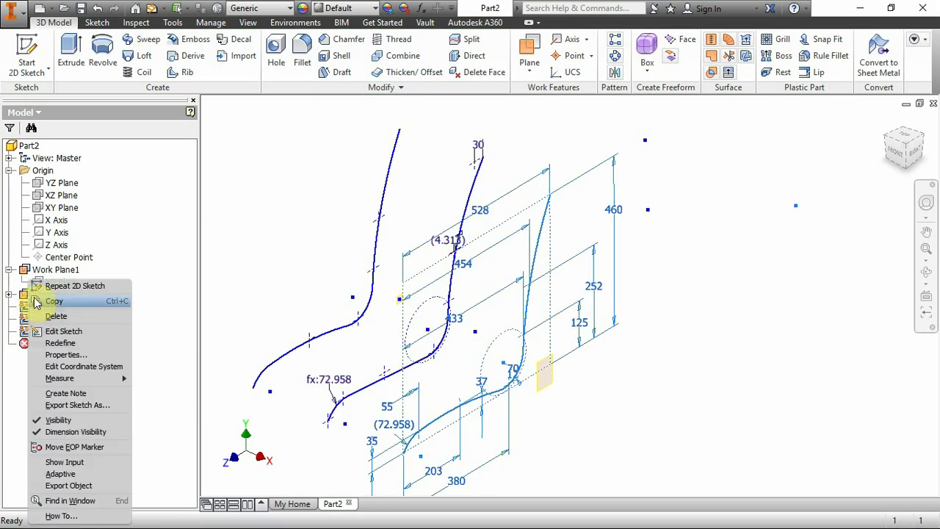
{"action": "left_click", "coordinate": [77, 433]}
{"action": "mouse_move", "coordinate": [680, 274]}
{"action": "middle_mouse_down", "text": "shift"}
{"action": "mouse_move", "coordinate": [623, 267]}
{"action": "mouse_move", "coordinate": [614, 257]}
{"action": "mouse_move", "coordinate": [661, 342]}
{"action": "mouse_move", "coordinate": [608, 341]}
{"action": "mouse_move", "coordinate": [656, 317]}
{"action": "mouse_move", "coordinate": [652, 309]}
{"action": "middle_mouse_up", "text": "shift"}
{"action": "scroll", "coordinate": [555, 229], "scroll_direction": "up", "scroll_amount": 3}
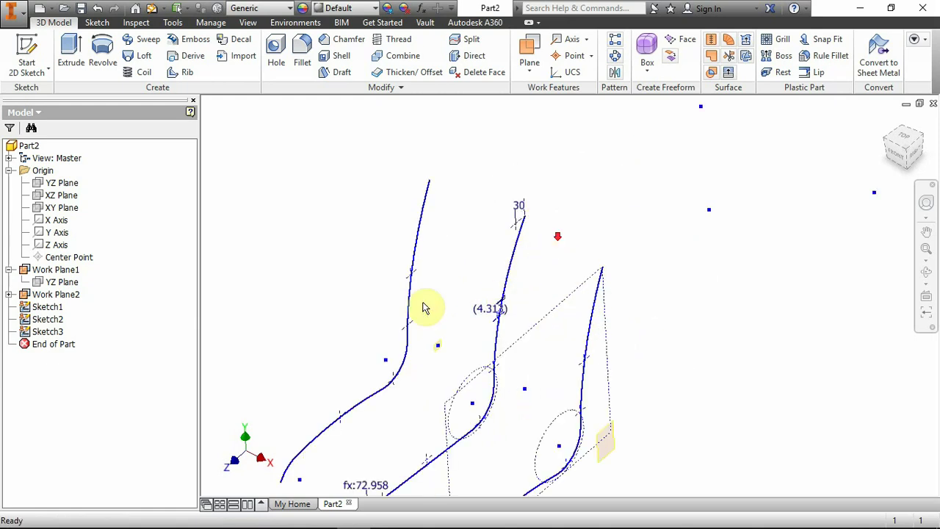
{"action": "right_click", "coordinate": [42, 325]}
{"action": "left_click", "coordinate": [81, 433]}
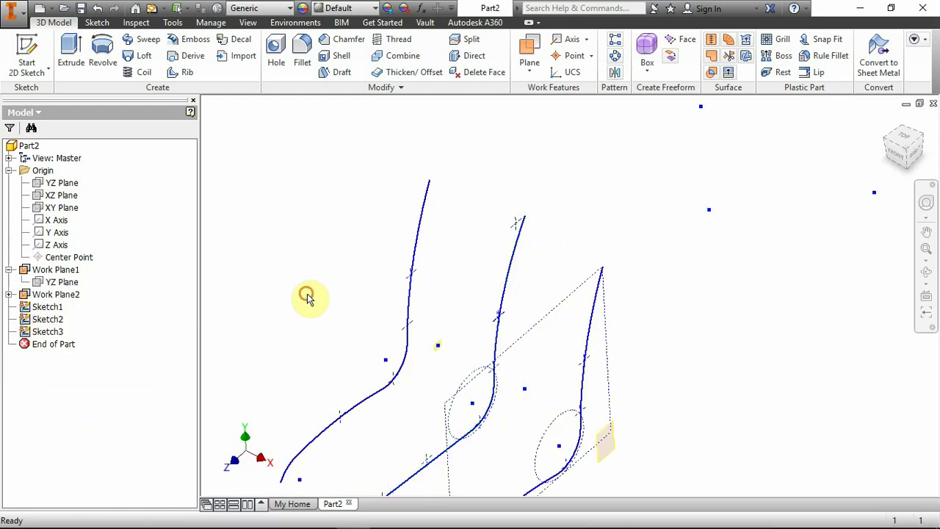
Create a work plane through the upper endpoints of the three profile curves
{"action": "scroll", "coordinate": [541, 217], "scroll_direction": "up", "scroll_amount": 4}
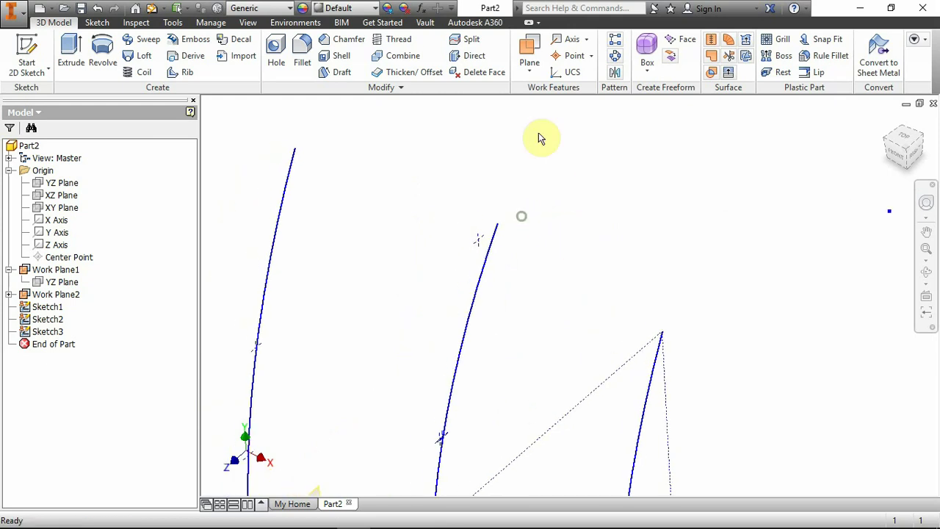
{"action": "left_click", "coordinate": [536, 54]}
{"action": "left_click", "coordinate": [294, 152]}
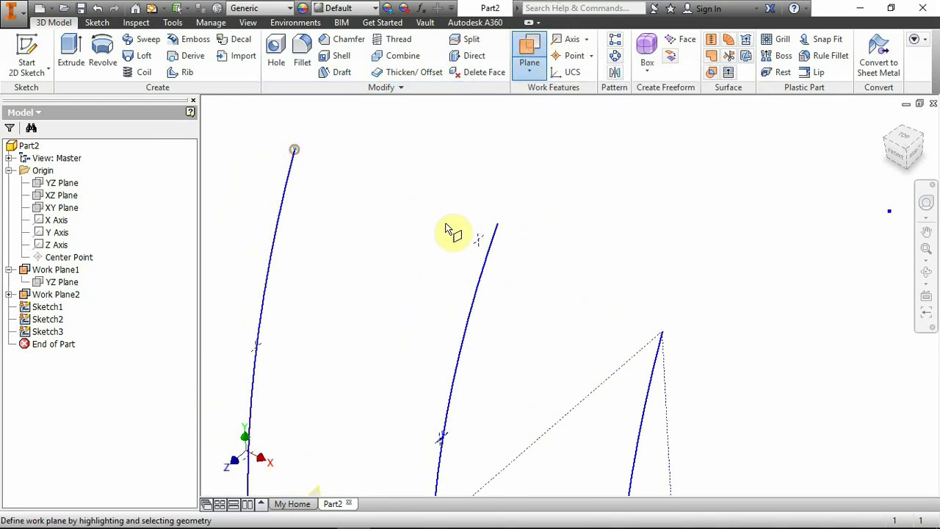
{"action": "left_click", "coordinate": [663, 334]}
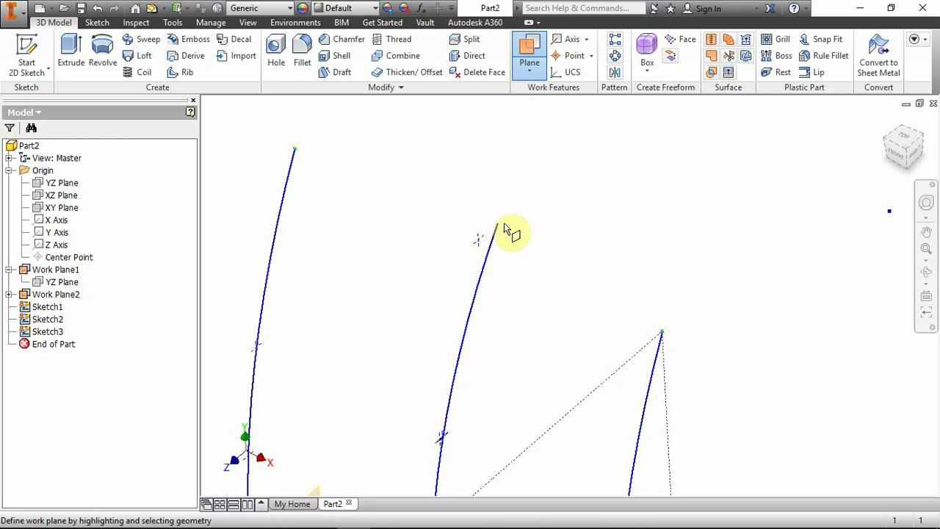
{"action": "left_click", "coordinate": [497, 224]}
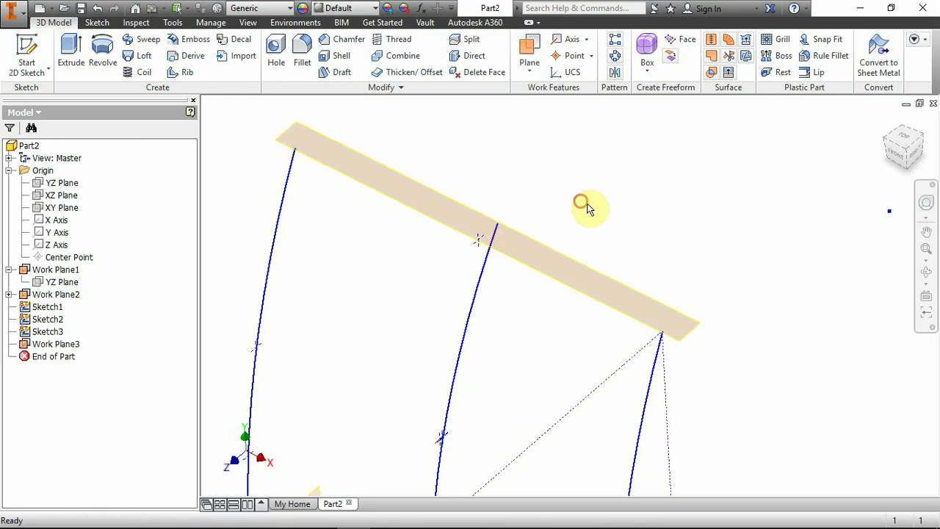
Start a sketch on Work Plane3 and project the upper endpoints of the three profiles into it
{"action": "middle_click_drag", "start_coordinate": [561, 206], "coordinate": [549, 324], "text": "shift"}
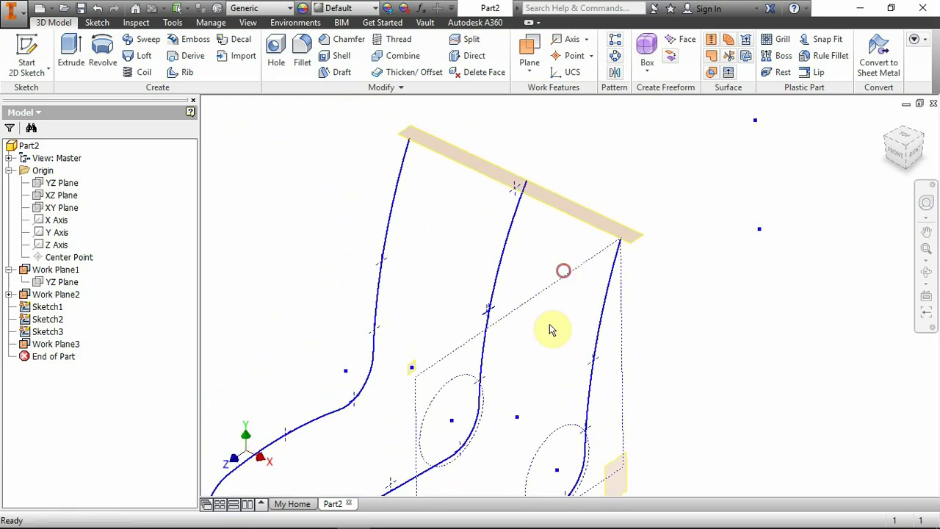
{"action": "scroll", "coordinate": [535, 264], "scroll_direction": "up", "scroll_amount": 4}
{"action": "left_click", "coordinate": [556, 207]}
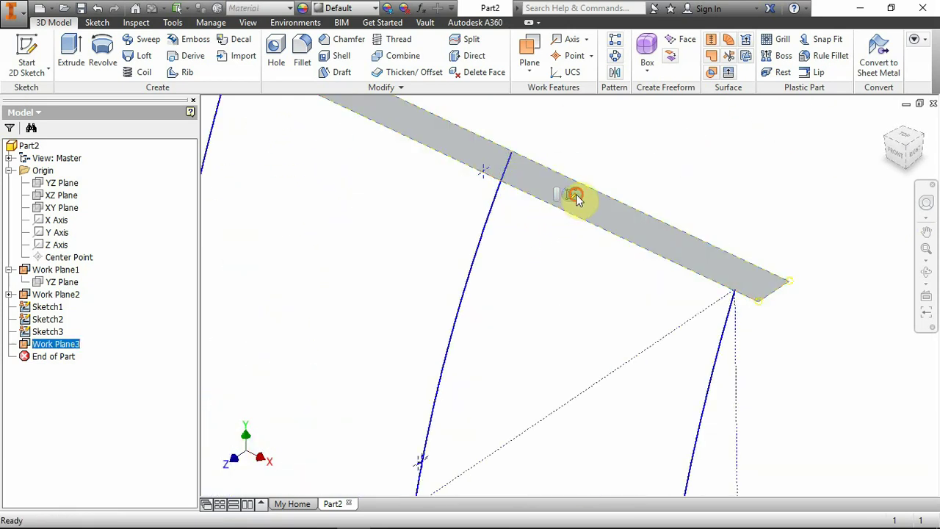
{"action": "left_click", "coordinate": [574, 195]}
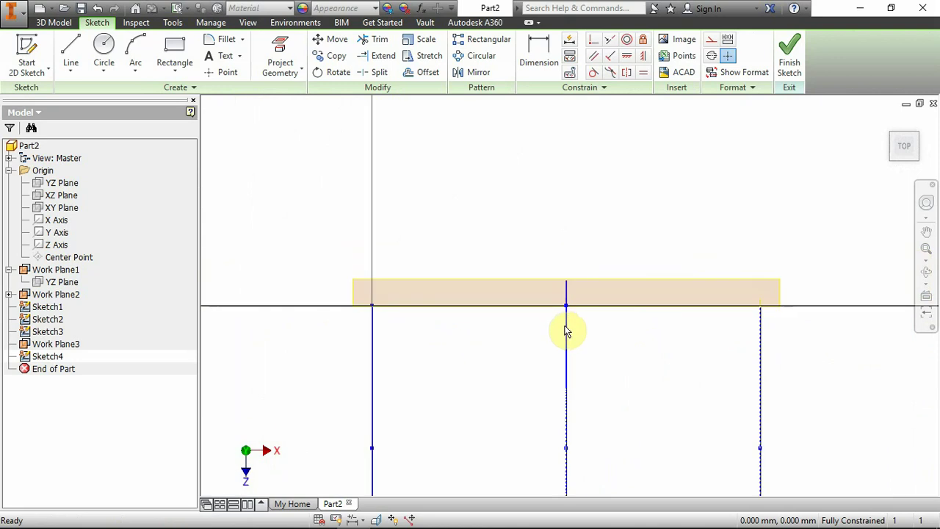
{"action": "mouse_move", "coordinate": [565, 330]}
{"action": "middle_mouse_down", "text": "shift"}
{"action": "mouse_move", "coordinate": [565, 257]}
{"action": "mouse_move", "coordinate": [511, 313]}
{"action": "mouse_move", "coordinate": [619, 306]}
{"action": "middle_mouse_up", "text": "shift"}
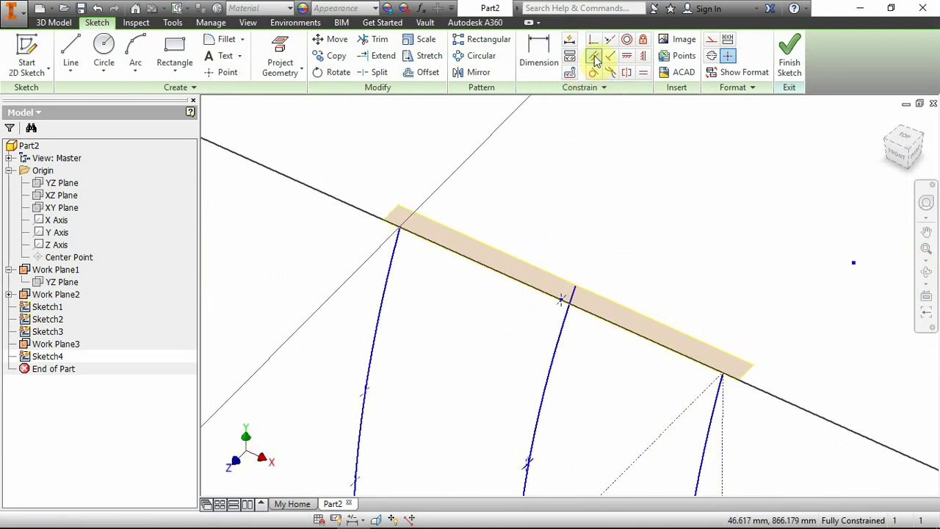
{"action": "left_click", "coordinate": [280, 55]}
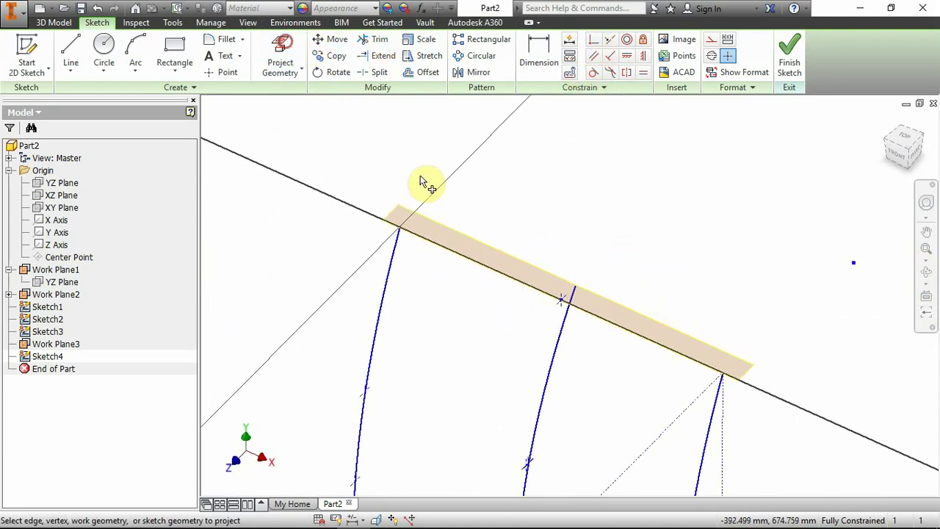
{"action": "left_click", "coordinate": [398, 230]}
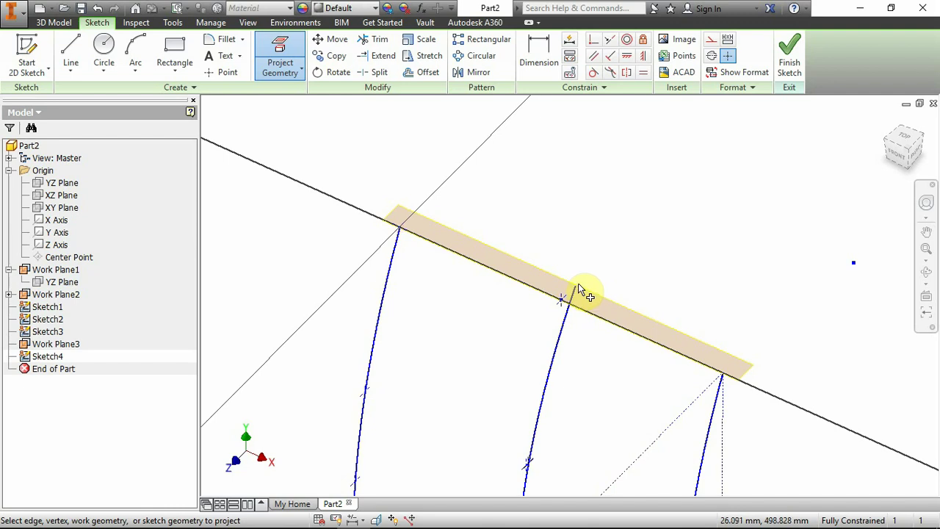
{"action": "left_click", "coordinate": [722, 376]}
Draw a three-point arc between the outer profiles' upper endpoints, passing through the middle profile's upper endpoint
{"action": "left_click", "coordinate": [135, 55]}
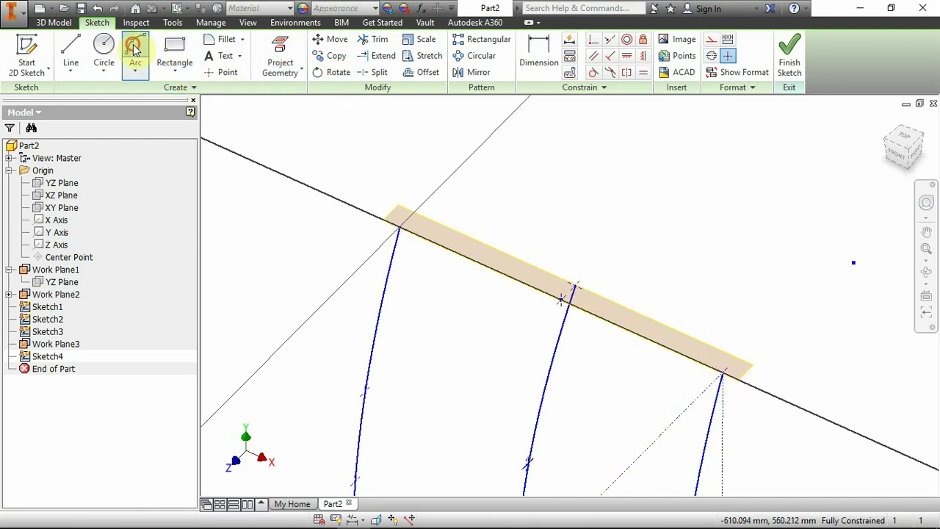
{"action": "left_click", "coordinate": [399, 230]}
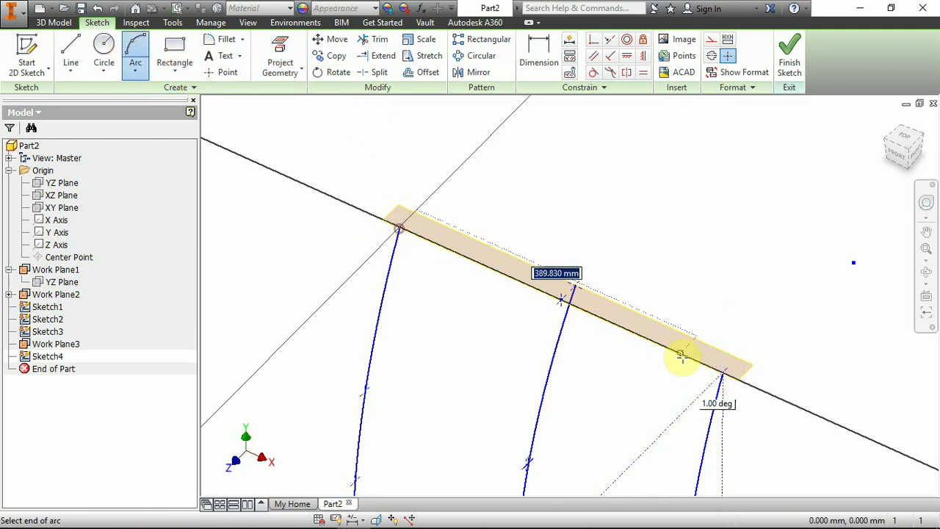
{"action": "left_click", "coordinate": [722, 374]}
{"action": "scroll", "coordinate": [577, 286], "scroll_direction": "down", "scroll_amount": 3}
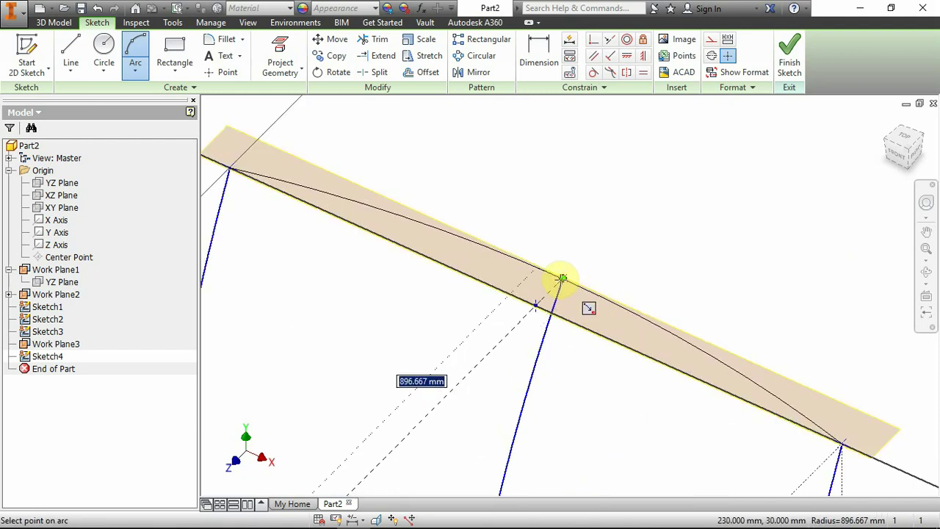
{"action": "left_click", "coordinate": [561, 278]}
{"action": "key", "text": "Escape"}
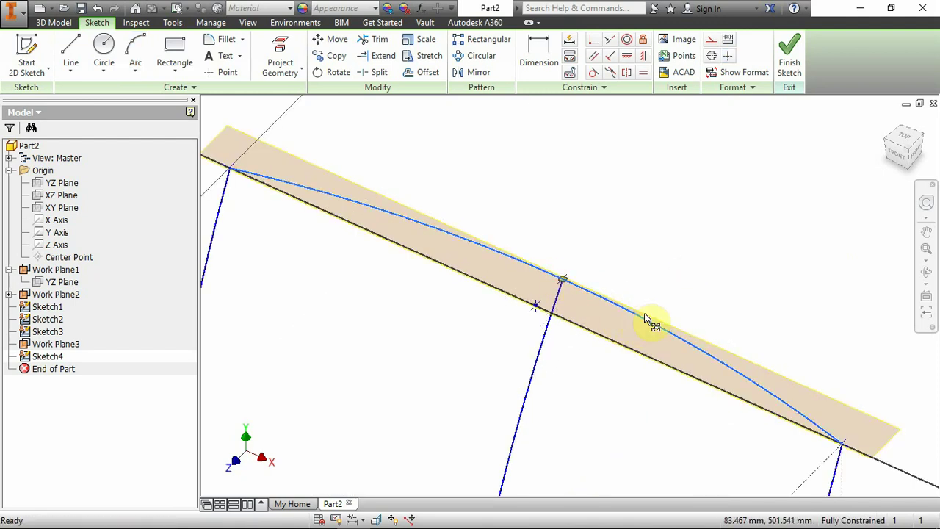
Finish the arc sketch and hide Work Plane3
{"action": "scroll", "coordinate": [633, 163], "scroll_direction": "up", "scroll_amount": 3}
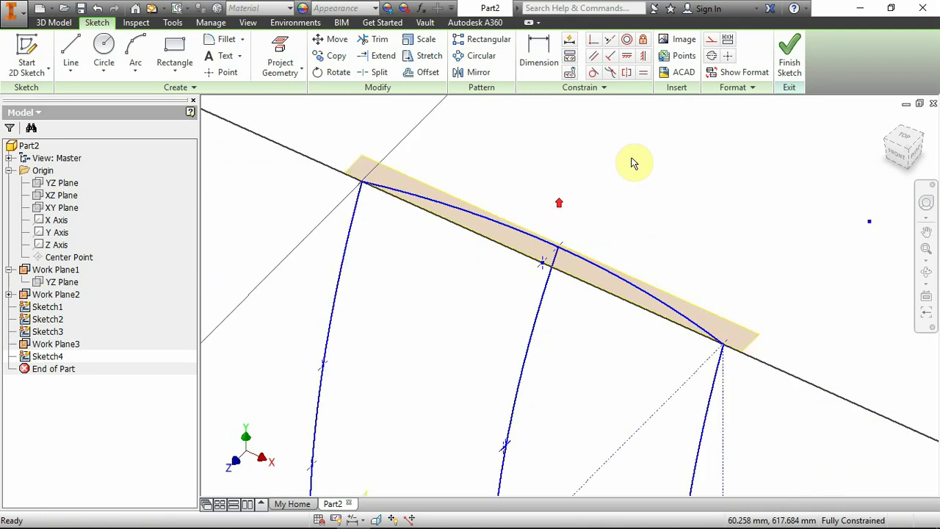
{"action": "left_click", "coordinate": [791, 62]}
{"action": "left_click", "coordinate": [695, 316]}
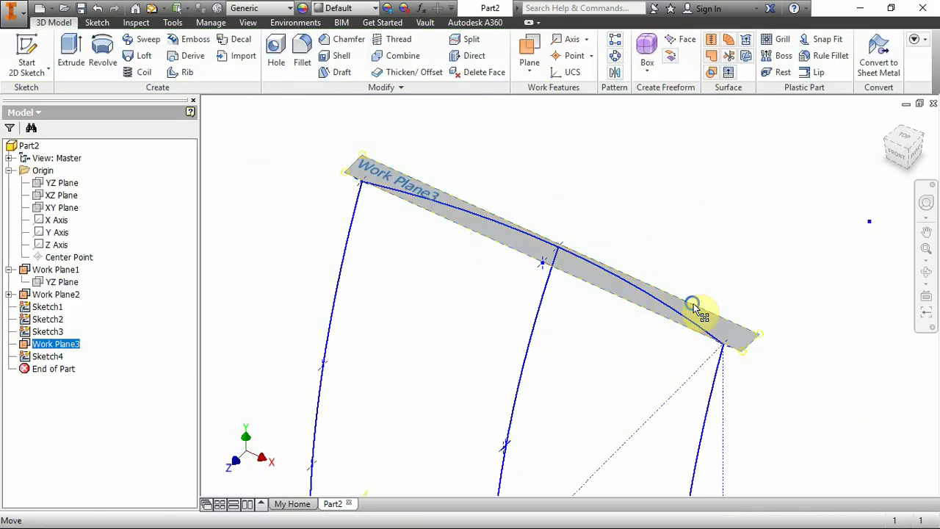
{"action": "right_click", "coordinate": [696, 314]}
{"action": "left_click", "coordinate": [743, 324]}
Start defining another work plane from the profile geometry
{"action": "middle_click_drag", "start_coordinate": [593, 335], "coordinate": [589, 257]}
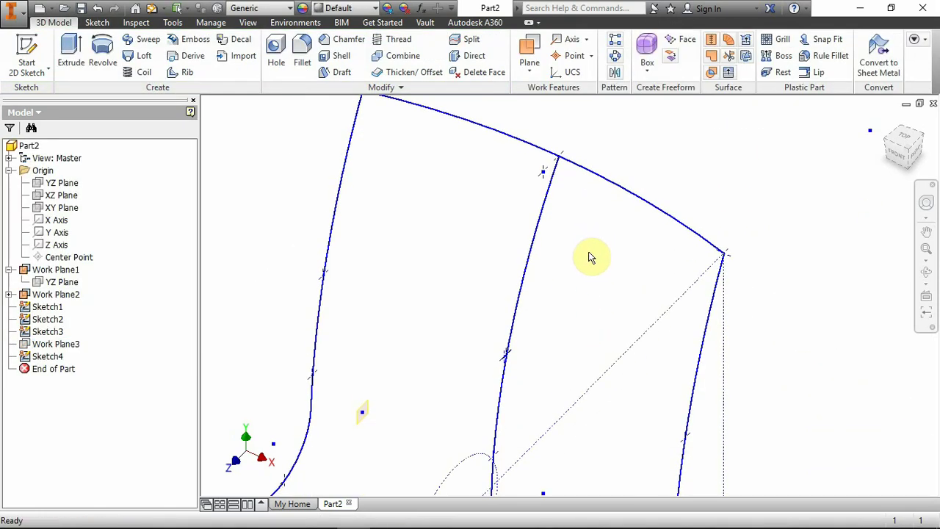
{"action": "mouse_move", "coordinate": [561, 314]}
{"action": "middle_mouse_down", "text": "shift"}
{"action": "mouse_move", "coordinate": [566, 340]}
{"action": "mouse_move", "coordinate": [602, 318]}
{"action": "mouse_move", "coordinate": [564, 367]}
{"action": "middle_mouse_up", "text": "shift"}
{"action": "left_click", "coordinate": [529, 55]}
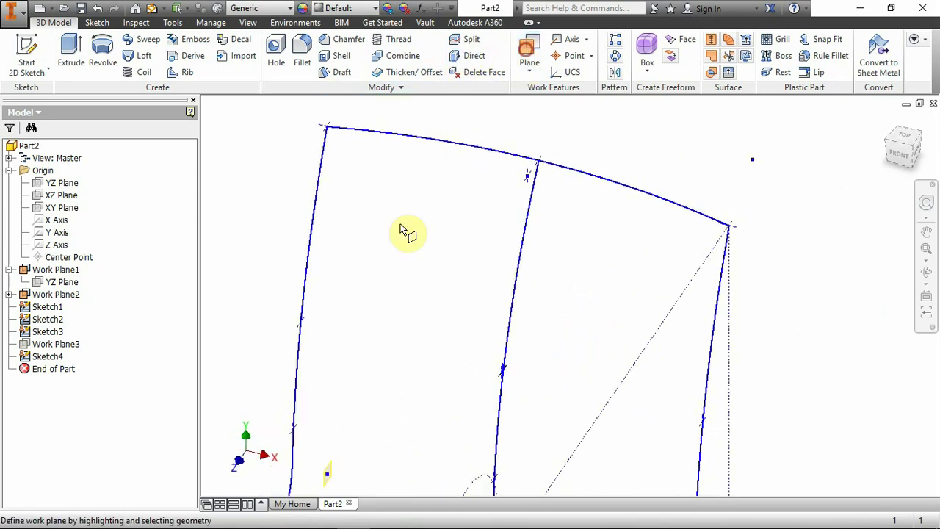
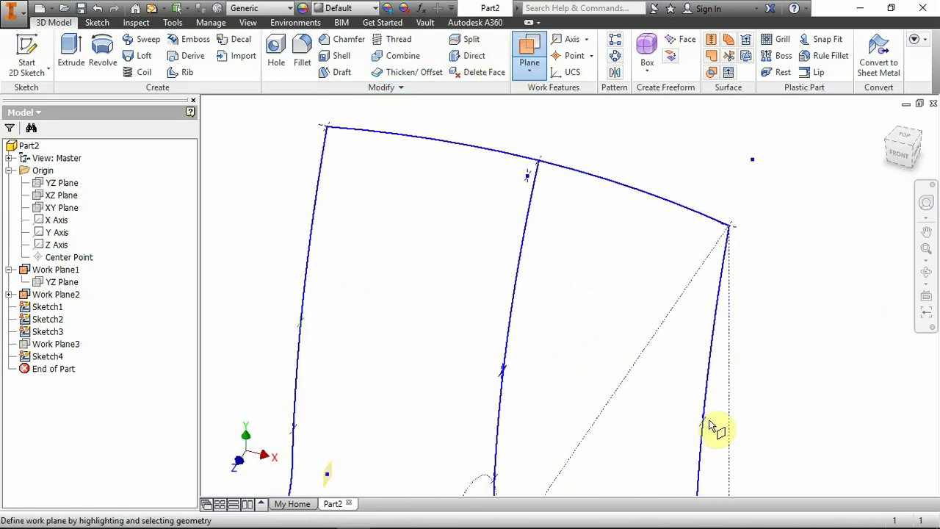
Create a work plane through the three profiles' matching points below their upper endpoints, and start a sketch on it
{"action": "mouse_move", "coordinate": [661, 398]}
{"action": "middle_mouse_down", "text": "shift"}
{"action": "mouse_move", "coordinate": [602, 390]}
{"action": "mouse_move", "coordinate": [550, 403]}
{"action": "mouse_move", "coordinate": [591, 393]}
{"action": "mouse_move", "coordinate": [566, 342]}
{"action": "mouse_move", "coordinate": [507, 363]}
{"action": "middle_mouse_up", "text": "shift"}
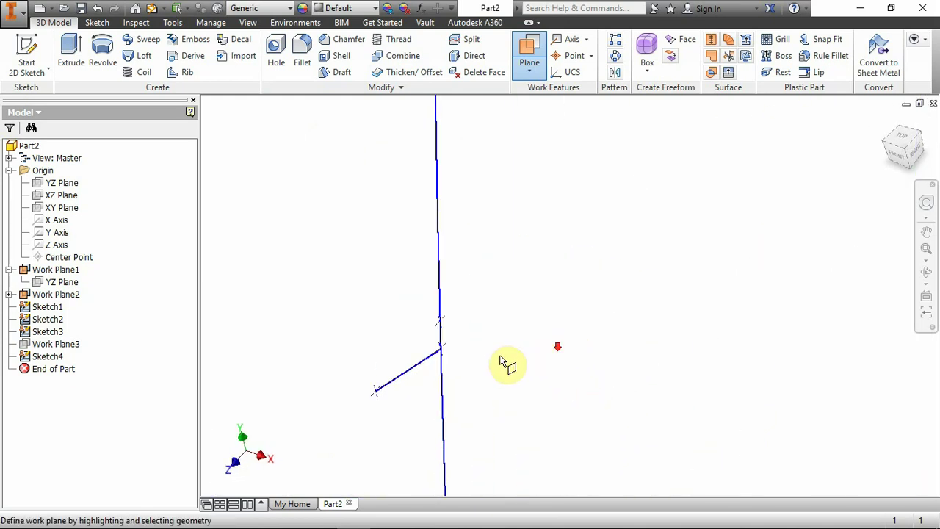
{"action": "left_click", "coordinate": [442, 347]}
{"action": "scroll", "coordinate": [480, 319], "scroll_direction": "down", "scroll_amount": 6}
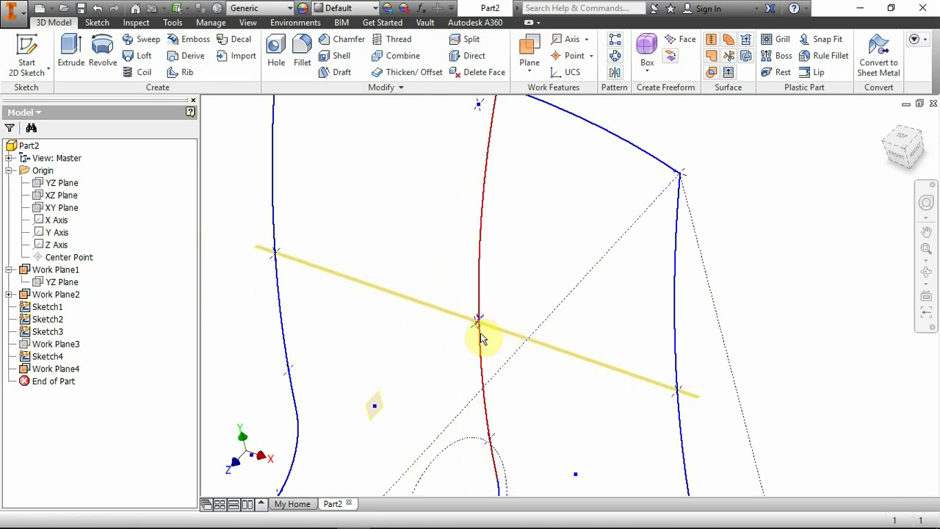
{"action": "left_click", "coordinate": [511, 337]}
{"action": "left_click", "coordinate": [527, 324]}
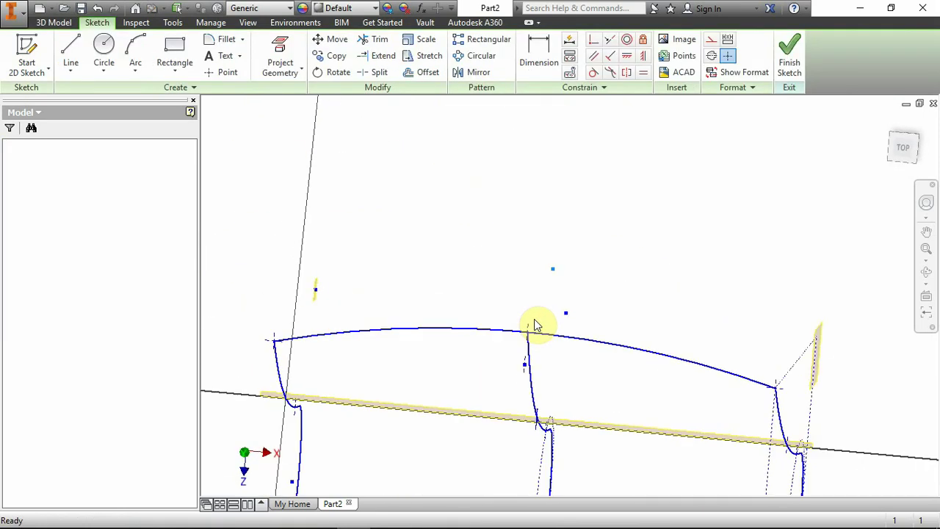
Hide Work Plane4 while its sketch stays open
{"action": "mouse_move", "coordinate": [559, 378]}
{"action": "middle_mouse_down", "text": "shift"}
{"action": "mouse_move", "coordinate": [563, 390]}
{"action": "mouse_move", "coordinate": [554, 295]}
{"action": "mouse_move", "coordinate": [512, 284]}
{"action": "mouse_move", "coordinate": [481, 331]}
{"action": "middle_mouse_up", "text": "shift"}
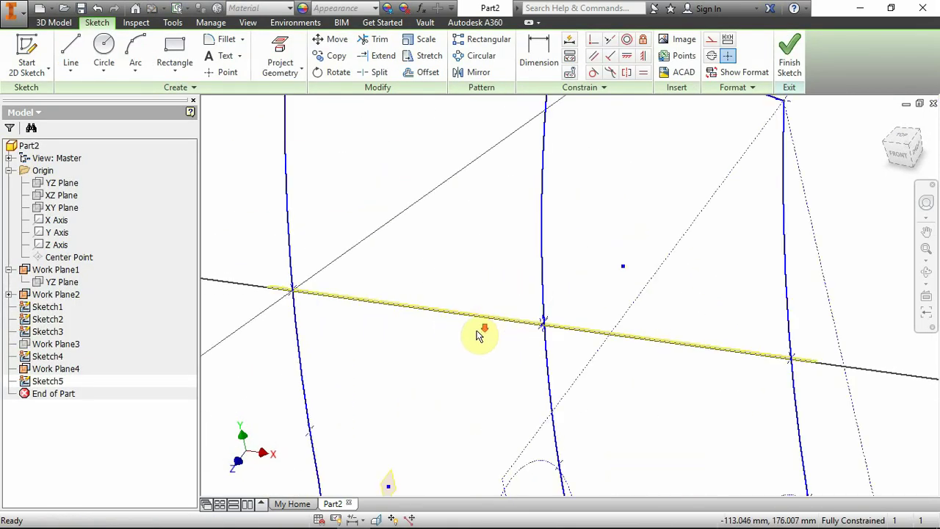
{"action": "right_click", "coordinate": [470, 317]}
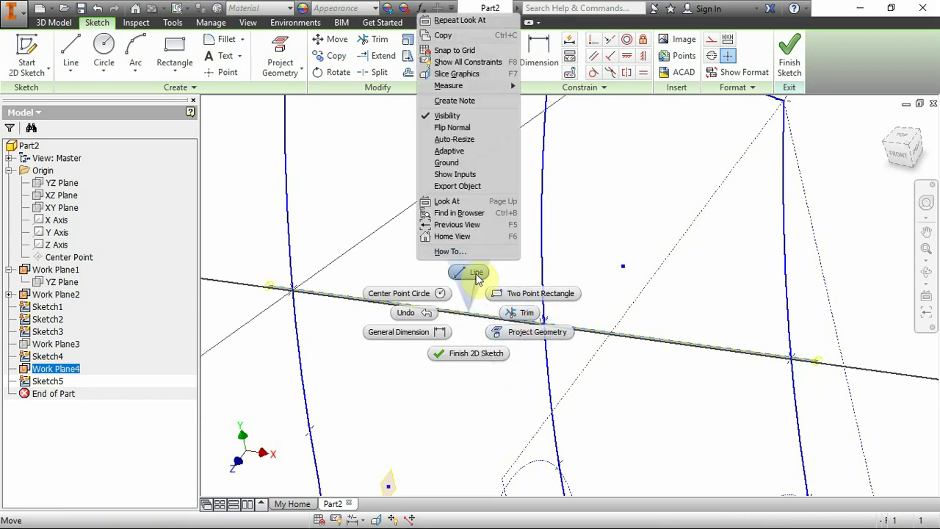
{"action": "left_click", "coordinate": [478, 273]}
{"action": "right_click", "coordinate": [470, 312]}
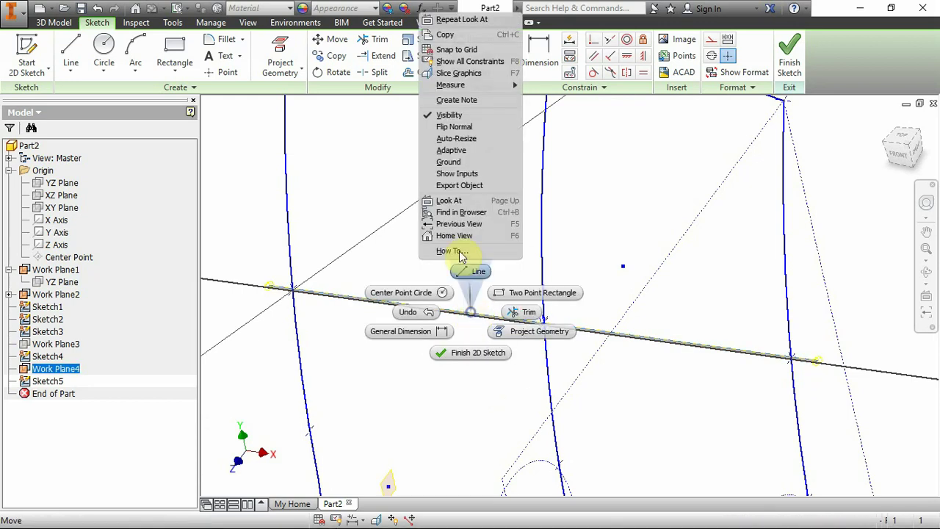
{"action": "left_click", "coordinate": [447, 115]}
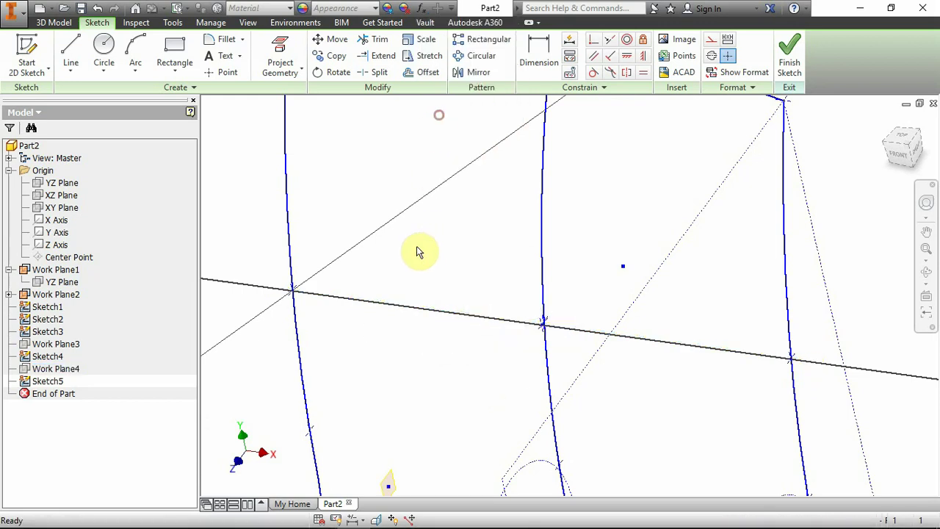
Project the matching points of the three profiles into the Work Plane4 sketch
{"action": "left_click", "coordinate": [279, 53]}
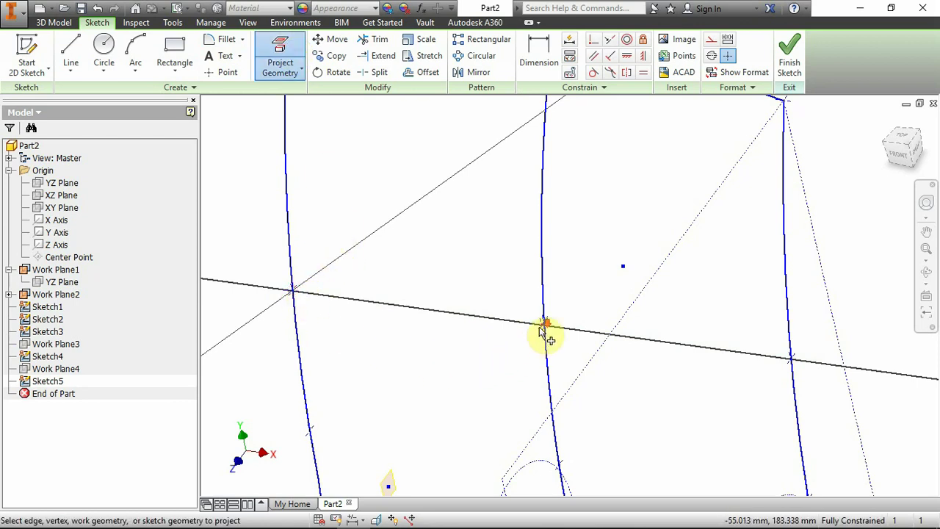
{"action": "scroll", "coordinate": [540, 331], "scroll_direction": "down", "scroll_amount": 5}
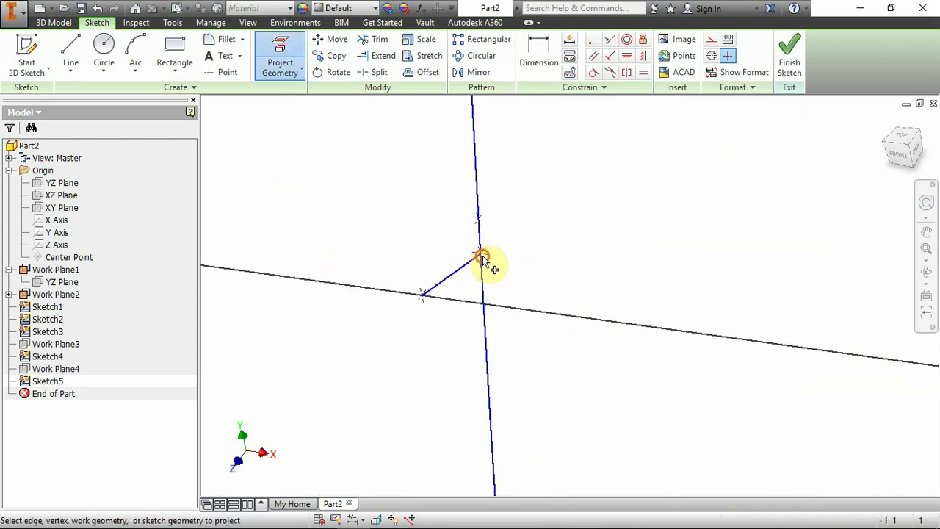
{"action": "scroll", "coordinate": [486, 262], "scroll_direction": "up", "scroll_amount": 9}
{"action": "scroll", "coordinate": [711, 310], "scroll_direction": "down", "scroll_amount": 4}
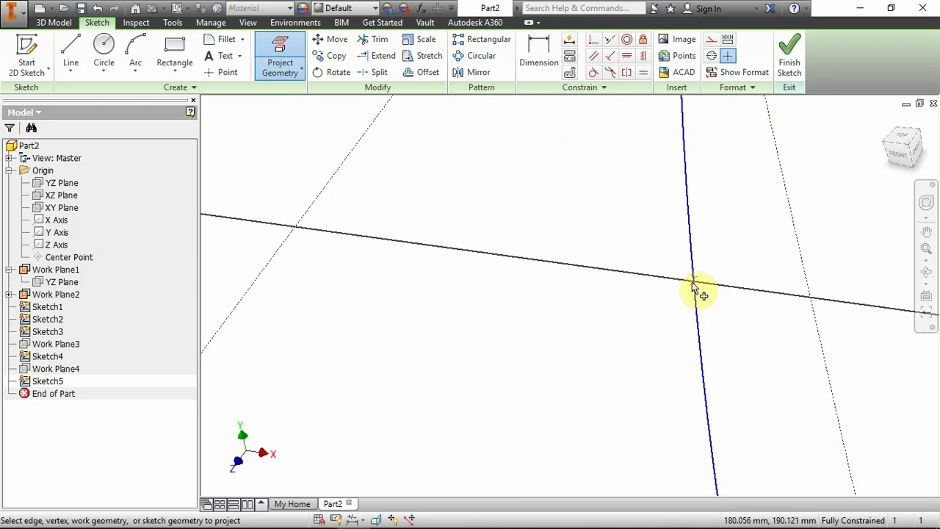
Draw a three-point arc between the outer profiles' projected points through the middle profile's point, and finish the sketch
{"action": "left_click", "coordinate": [135, 49]}
{"action": "left_click", "coordinate": [330, 252]}
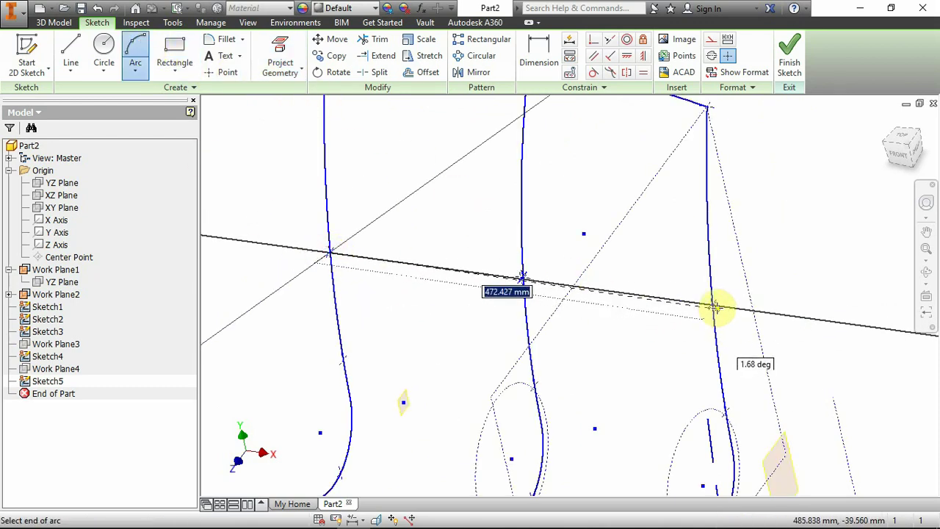
{"action": "left_click", "coordinate": [711, 304]}
{"action": "scroll", "coordinate": [531, 277], "scroll_direction": "down", "scroll_amount": 7}
{"action": "scroll", "coordinate": [403, 272], "scroll_direction": "down", "scroll_amount": 4}
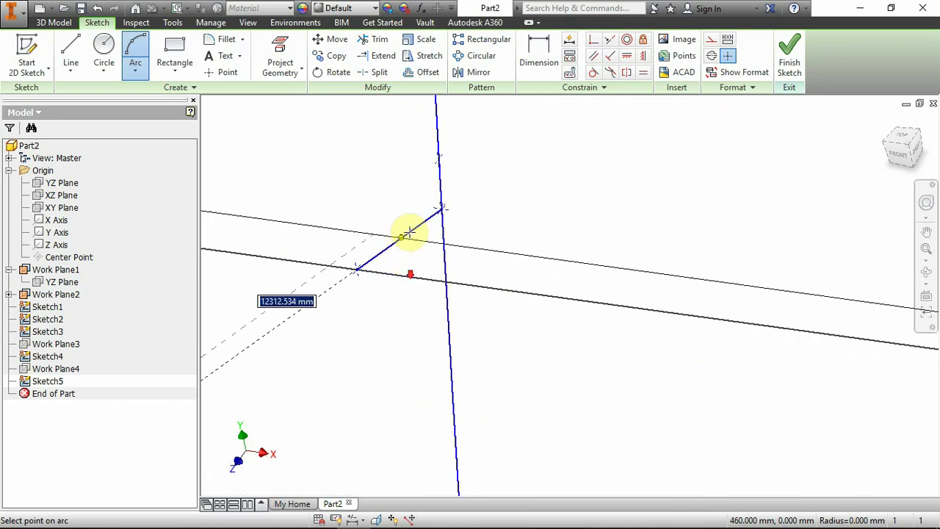
{"action": "left_click", "coordinate": [440, 211]}
{"action": "key", "text": "Escape"}
{"action": "scroll", "coordinate": [445, 213], "scroll_direction": "up", "scroll_amount": 5}
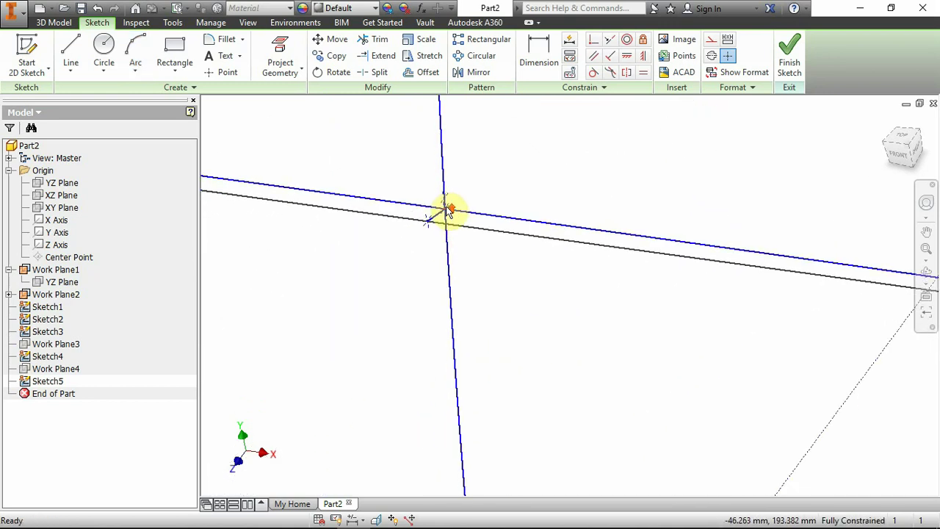
{"action": "scroll", "coordinate": [514, 257], "scroll_direction": "up", "scroll_amount": 3}
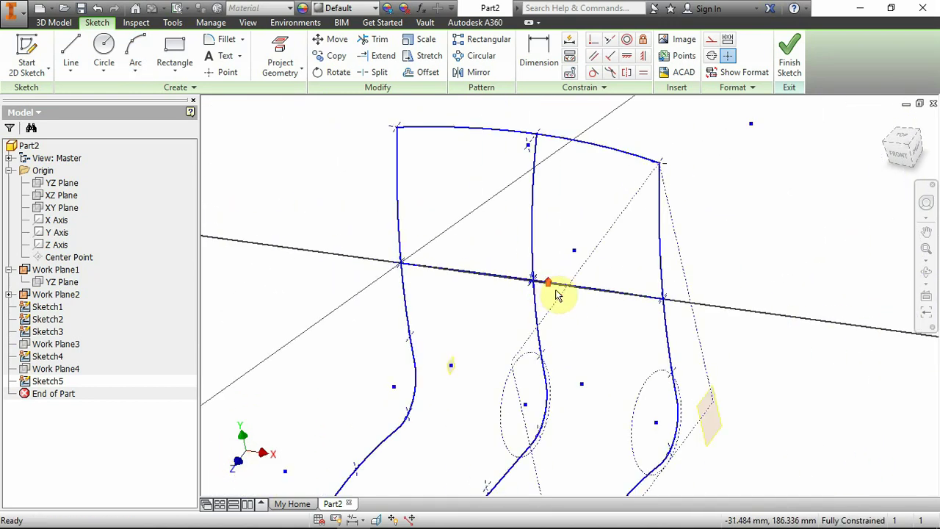
{"action": "left_click", "coordinate": [789, 73]}
{"action": "left_click", "coordinate": [594, 344]}
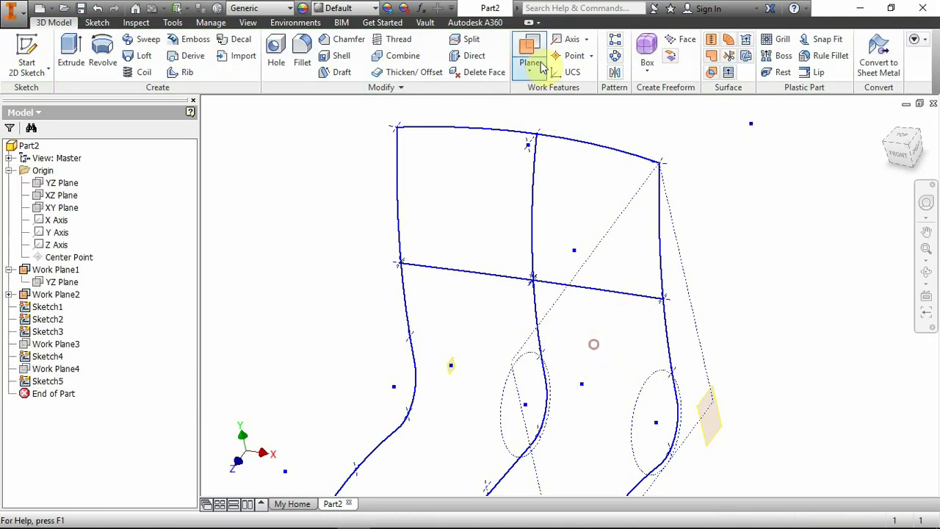
Create a work plane normal to the middle profile at its next junction below the new cross arc, and start a sketch on it
{"action": "left_click", "coordinate": [533, 51]}
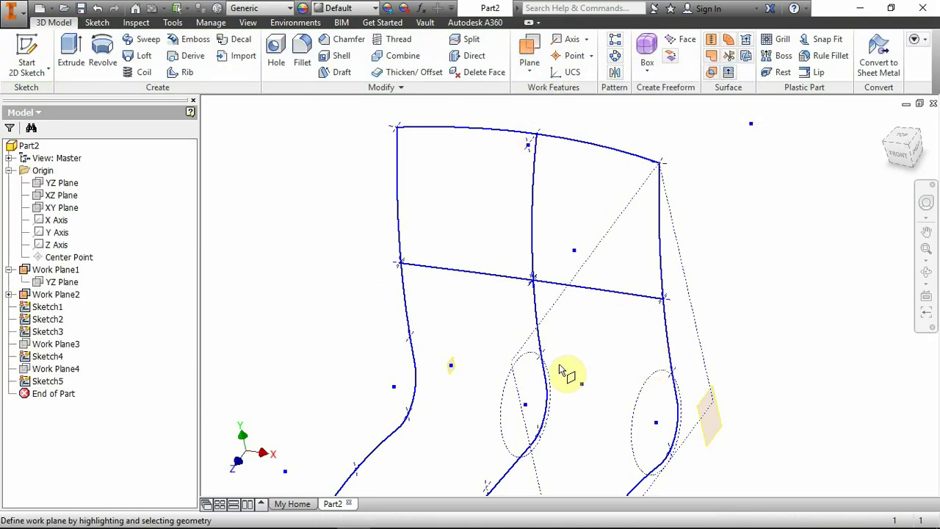
{"action": "scroll", "coordinate": [577, 367], "scroll_direction": "up", "scroll_amount": 3}
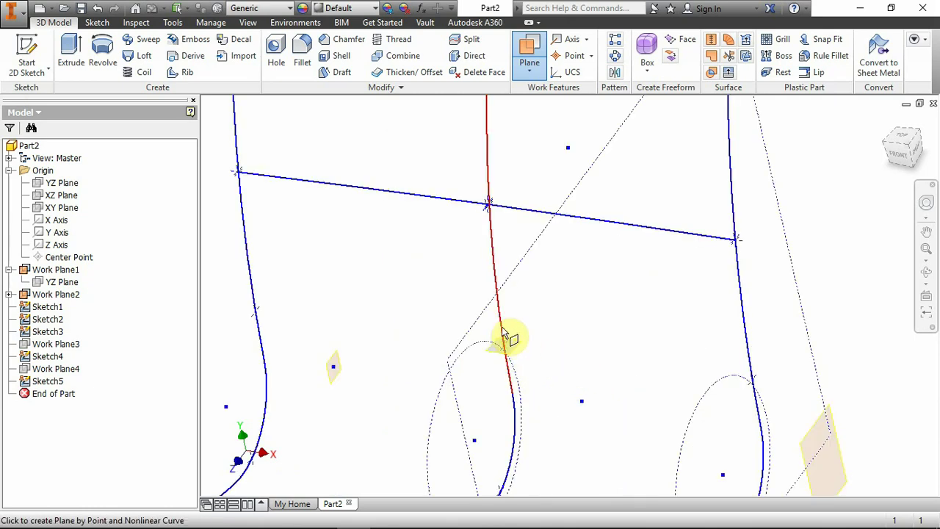
{"action": "key", "text": "Escape"}
{"action": "left_click", "coordinate": [535, 334]}
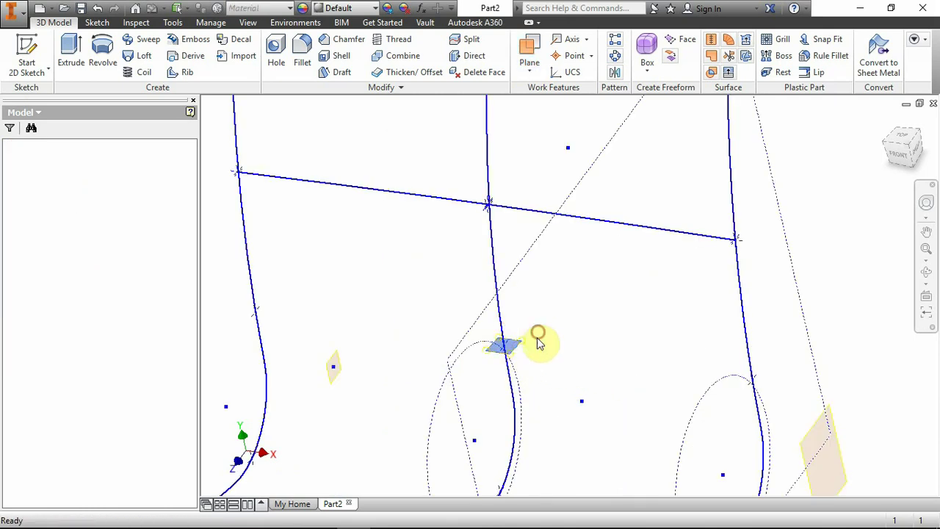
{"action": "left_click_drag", "start_coordinate": [591, 369], "coordinate": [541, 315]}
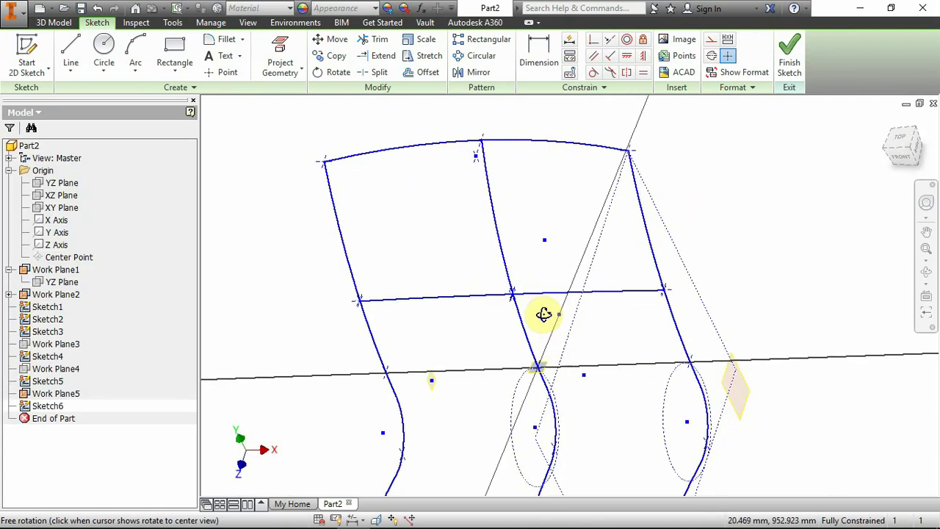
Project the outer profiles' matching points into the Work Plane5 sketch and connect them with a straight line
{"action": "left_click", "coordinate": [279, 55]}
{"action": "left_click", "coordinate": [385, 378]}
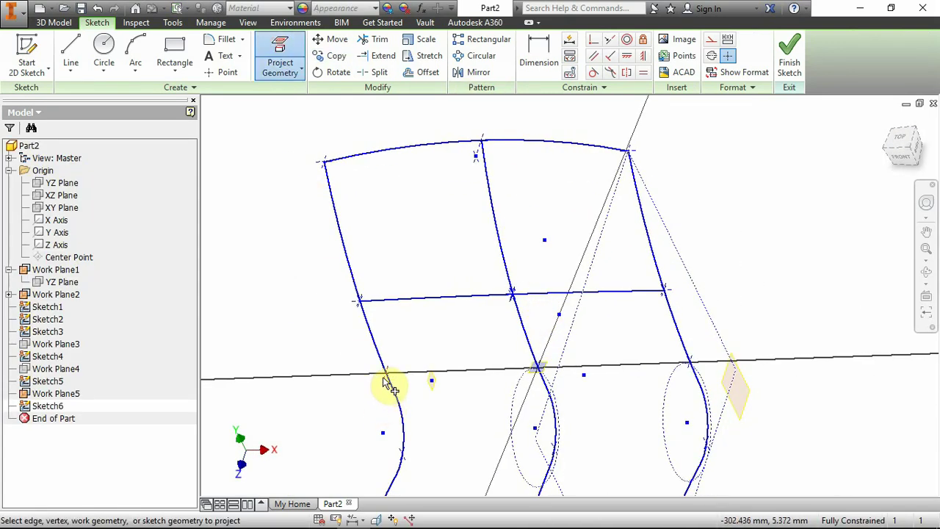
{"action": "left_click", "coordinate": [692, 359]}
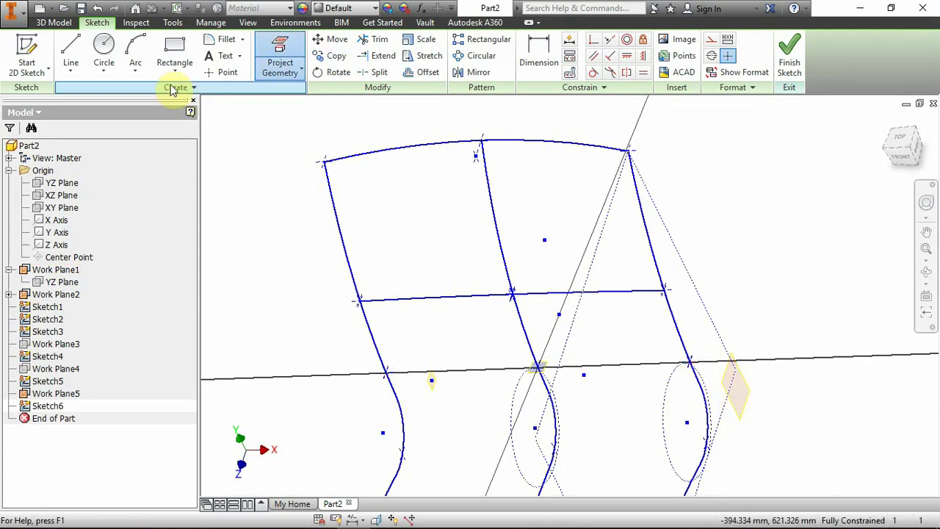
{"action": "left_click", "coordinate": [70, 52]}
{"action": "left_click", "coordinate": [384, 373]}
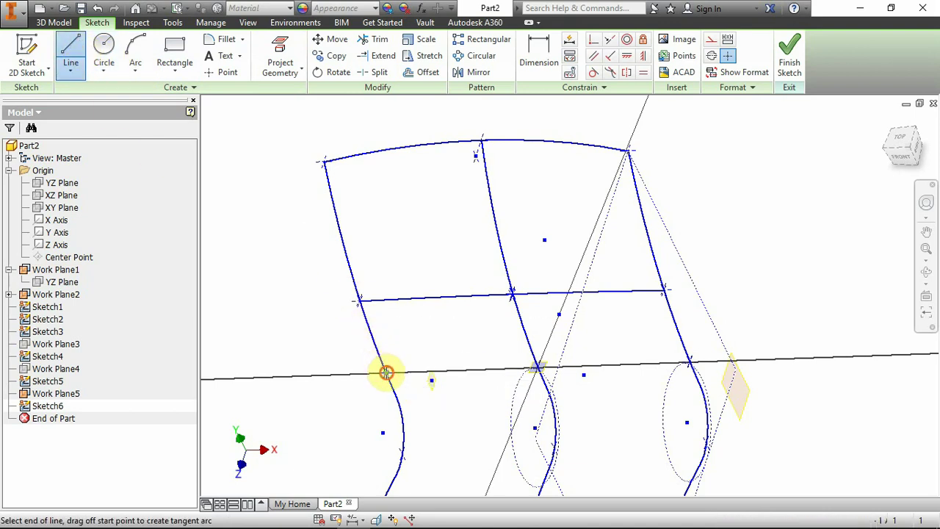
{"action": "left_click", "coordinate": [691, 360]}
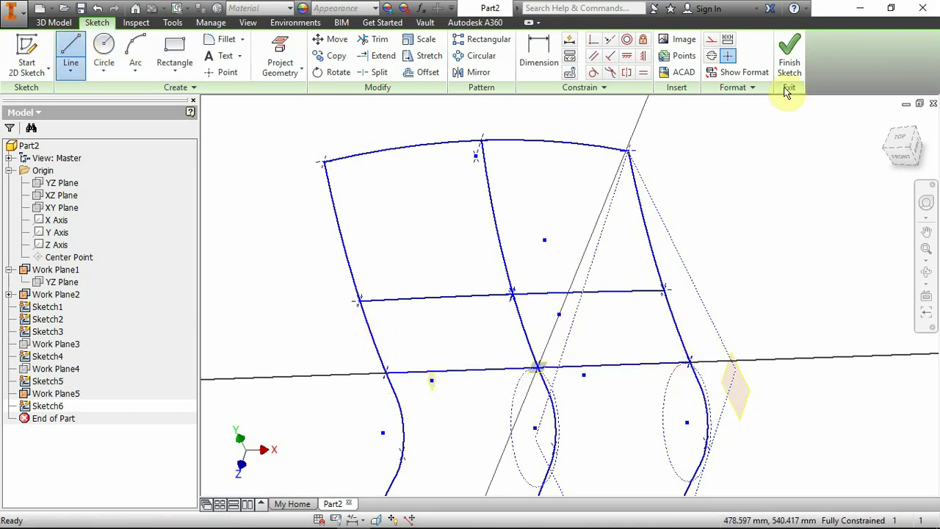
{"action": "left_click", "coordinate": [791, 53]}
Create a work plane normal to the middle profile at the lower end of its large bend, and start a sketch on it
{"action": "mouse_move", "coordinate": [607, 407]}
{"action": "middle_mouse_down", "text": "shift"}
{"action": "mouse_move", "coordinate": [618, 357]}
{"action": "mouse_move", "coordinate": [548, 375]}
{"action": "mouse_move", "coordinate": [548, 393]}
{"action": "mouse_move", "coordinate": [594, 356]}
{"action": "middle_mouse_up", "text": "shift"}
{"action": "scroll", "coordinate": [526, 357], "scroll_direction": "down", "scroll_amount": 3}
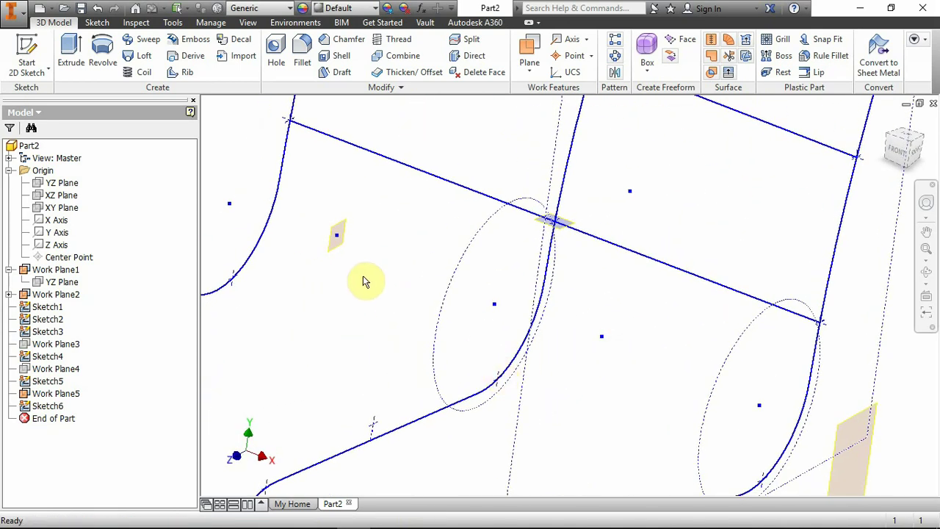
{"action": "left_click", "coordinate": [526, 63]}
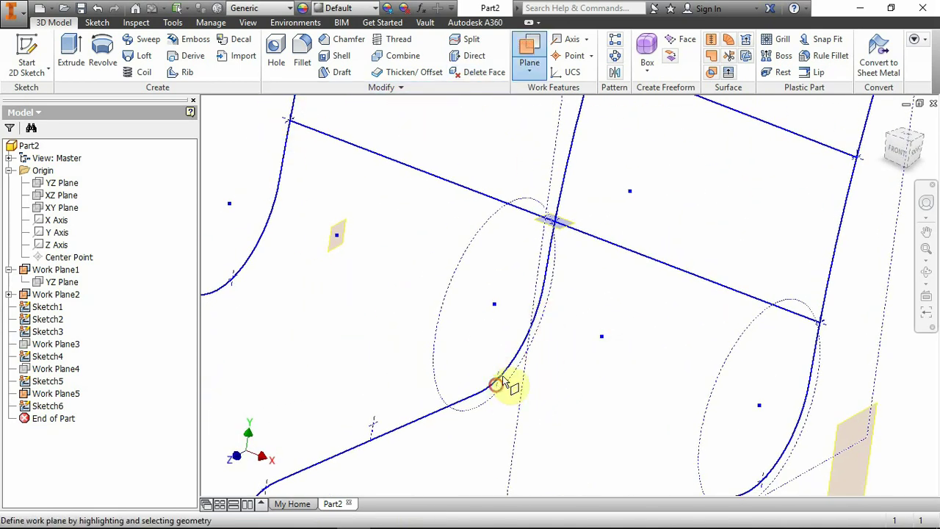
{"action": "left_click", "coordinate": [507, 371]}
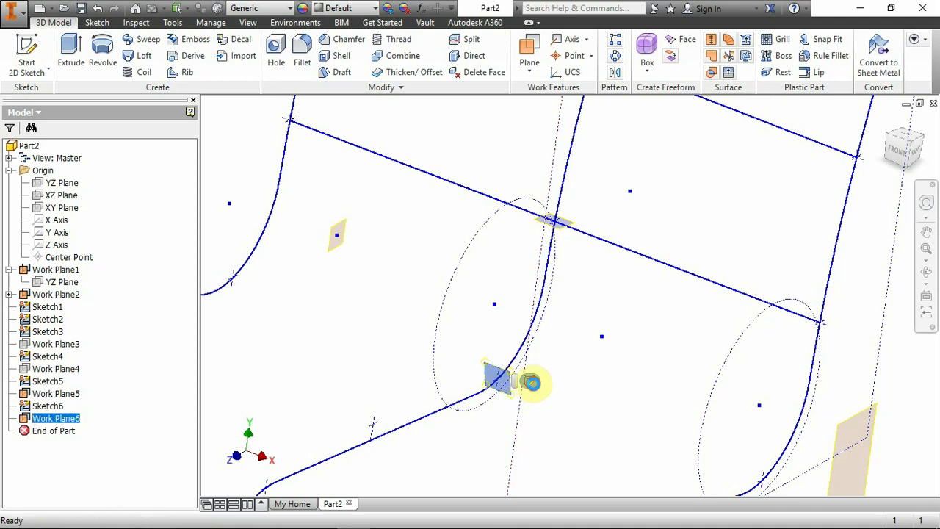
{"action": "left_click", "coordinate": [532, 382]}
{"action": "mouse_move", "coordinate": [591, 306]}
{"action": "middle_mouse_down", "text": "shift"}
{"action": "mouse_move", "coordinate": [560, 336]}
{"action": "mouse_move", "coordinate": [557, 373]}
{"action": "middle_mouse_up", "text": "shift"}
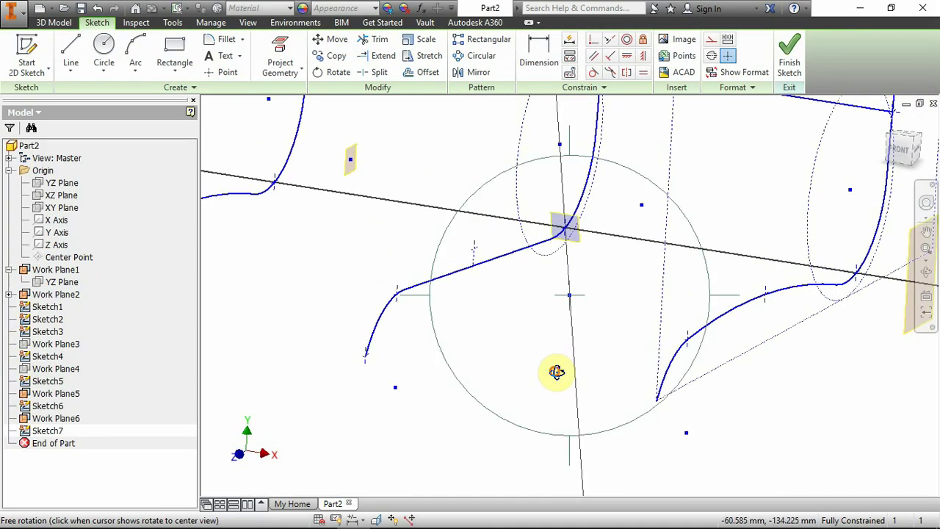
Project the outer profiles' points at the lower end of the bend into the sketch and join them with a line
{"action": "key", "text": "Escape"}
{"action": "left_click", "coordinate": [269, 48]}
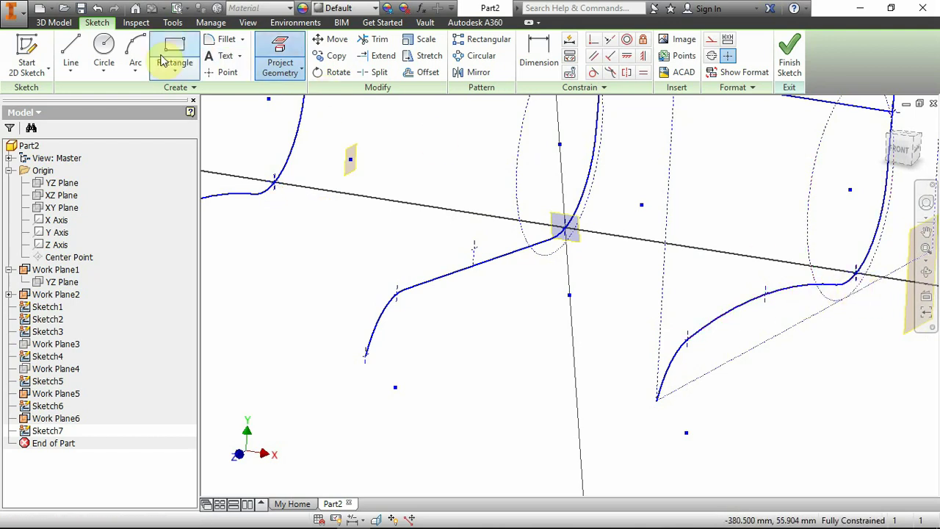
{"action": "left_click", "coordinate": [70, 53]}
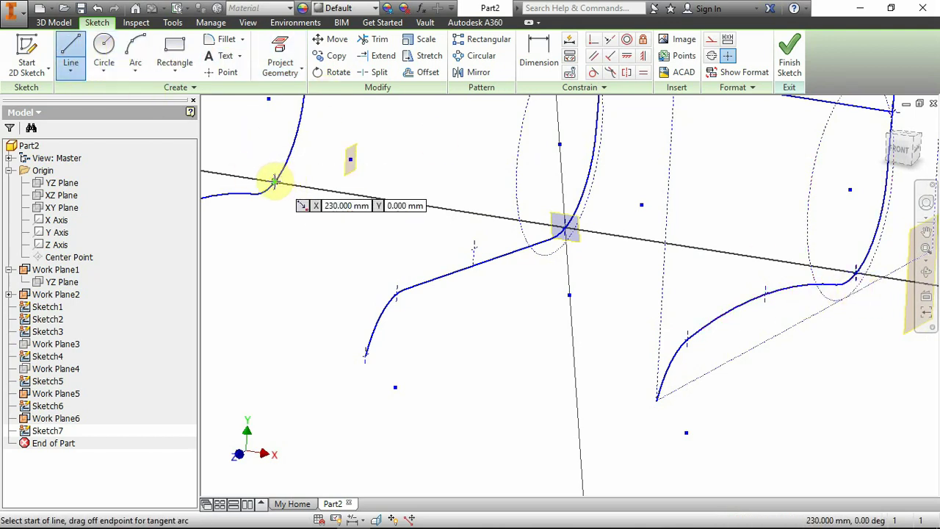
{"action": "left_click", "coordinate": [274, 181]}
{"action": "left_click", "coordinate": [855, 271]}
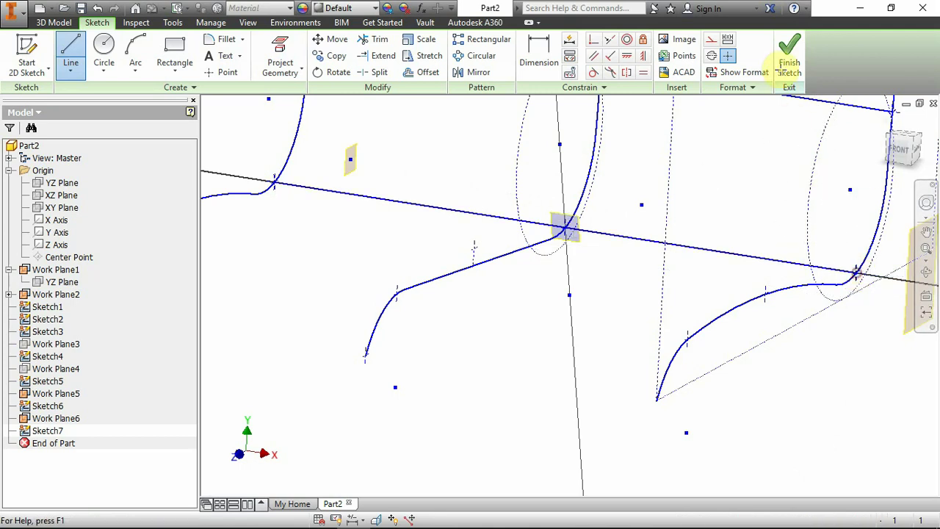
{"action": "left_click", "coordinate": [789, 59]}
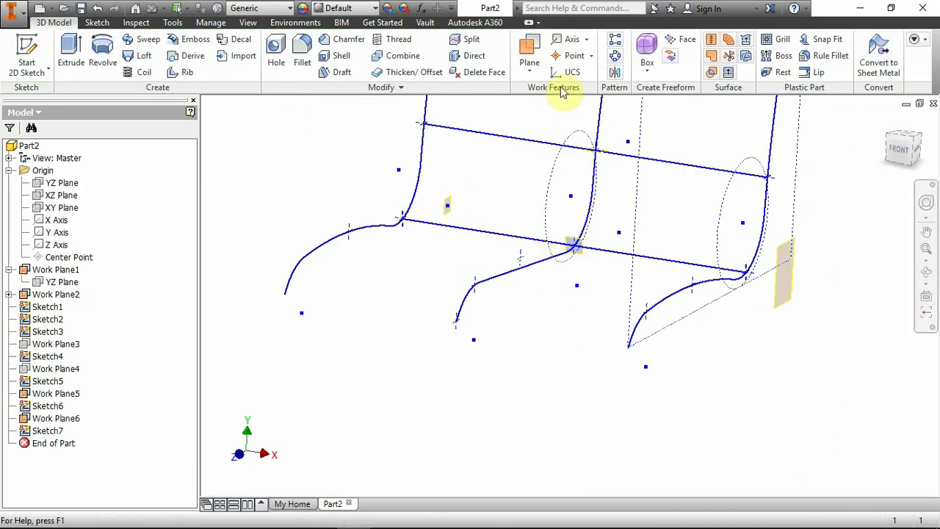
Create a work plane through the outer profiles' matching points below the lowest cross line and the corresponding point of the middle profile
{"action": "left_click", "coordinate": [532, 53]}
{"action": "scroll", "coordinate": [539, 242], "scroll_direction": "up", "scroll_amount": 4}
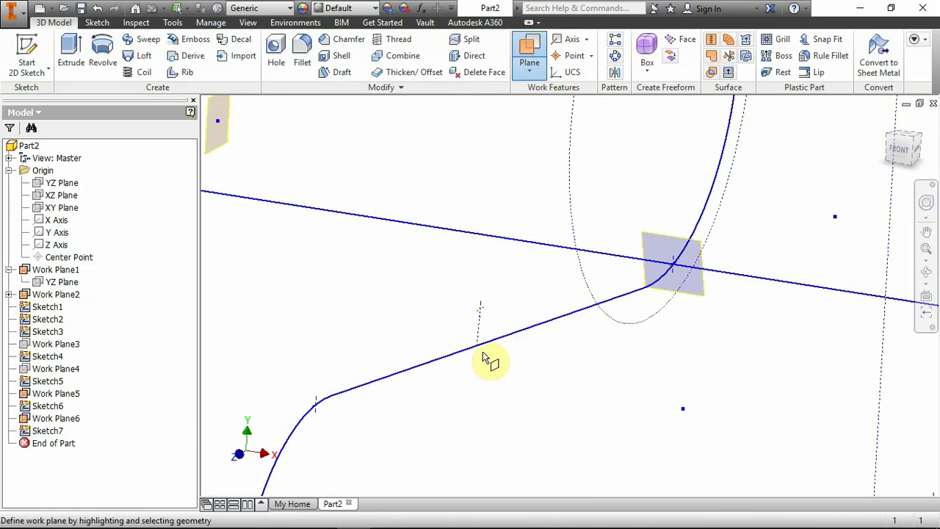
{"action": "scroll", "coordinate": [330, 321], "scroll_direction": "down", "scroll_amount": 4}
{"action": "scroll", "coordinate": [291, 314], "scroll_direction": "up", "scroll_amount": 4}
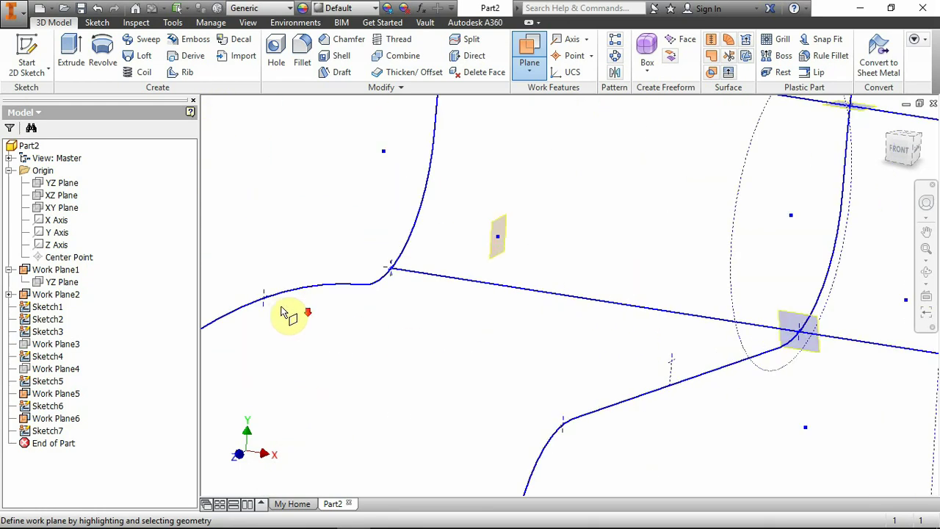
{"action": "scroll", "coordinate": [300, 317], "scroll_direction": "down", "scroll_amount": 4}
{"action": "scroll", "coordinate": [567, 351], "scroll_direction": "up", "scroll_amount": 4}
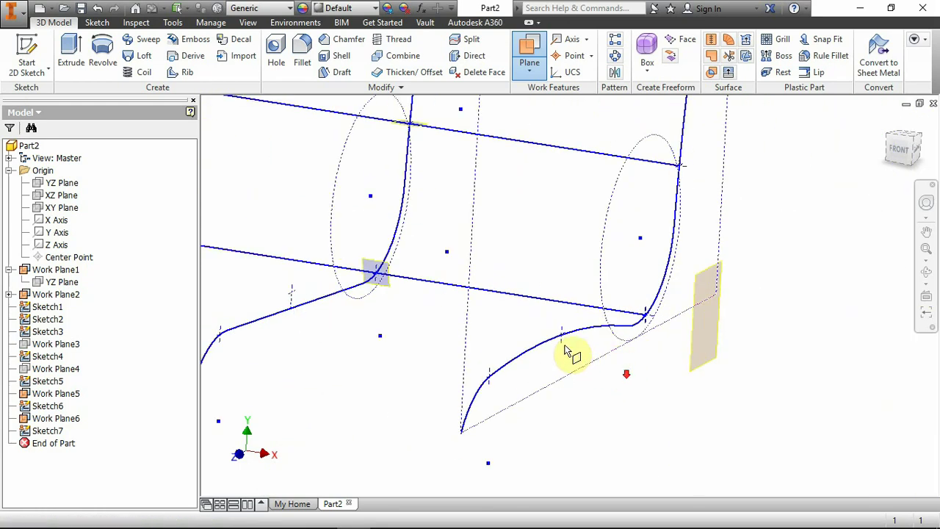
{"action": "scroll", "coordinate": [479, 346], "scroll_direction": "down", "scroll_amount": 4}
{"action": "scroll", "coordinate": [426, 331], "scroll_direction": "up", "scroll_amount": 5}
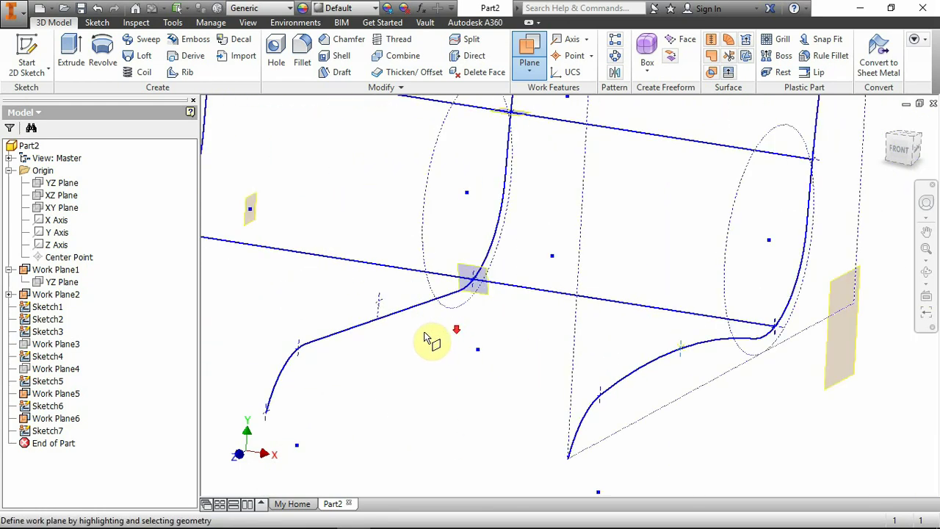
{"action": "left_click", "coordinate": [333, 290]}
{"action": "scroll", "coordinate": [430, 346], "scroll_direction": "down", "scroll_amount": 4}
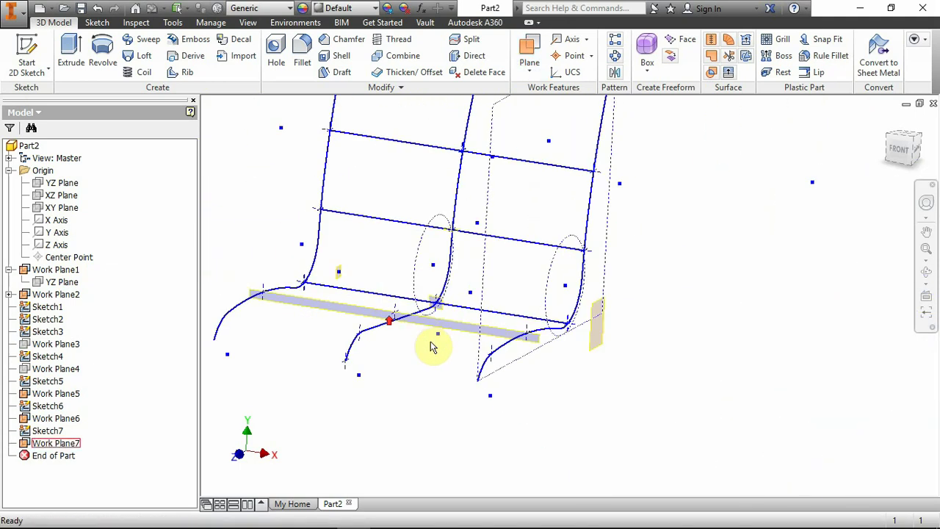
Start a sketch on Work Plane7 and hide the work plane
{"action": "scroll", "coordinate": [392, 328], "scroll_direction": "up", "scroll_amount": 4}
{"action": "left_click", "coordinate": [398, 311]}
{"action": "left_click", "coordinate": [412, 295]}
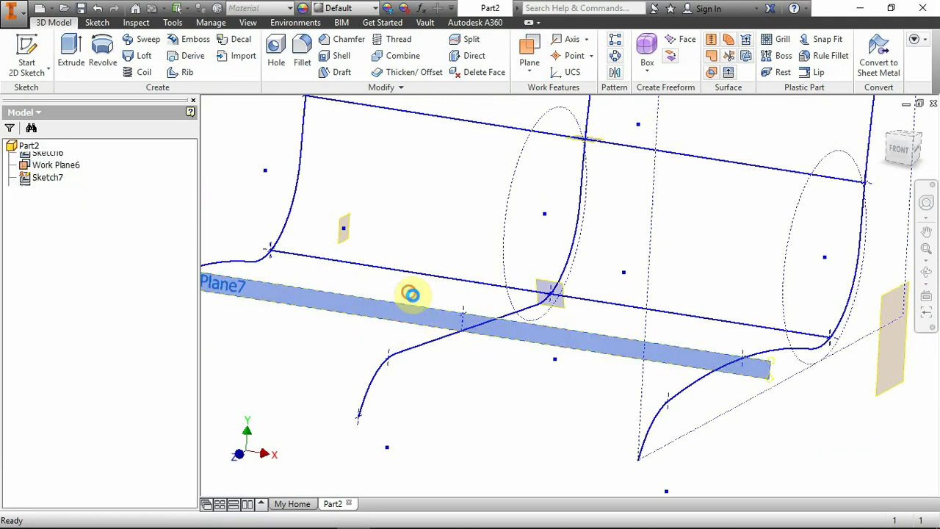
{"action": "mouse_move", "coordinate": [566, 338]}
{"action": "middle_mouse_down", "text": "shift"}
{"action": "mouse_move", "coordinate": [551, 372]}
{"action": "mouse_move", "coordinate": [550, 330]}
{"action": "middle_mouse_up", "text": "shift"}
{"action": "left_click", "coordinate": [564, 301]}
{"action": "right_click", "coordinate": [562, 296]}
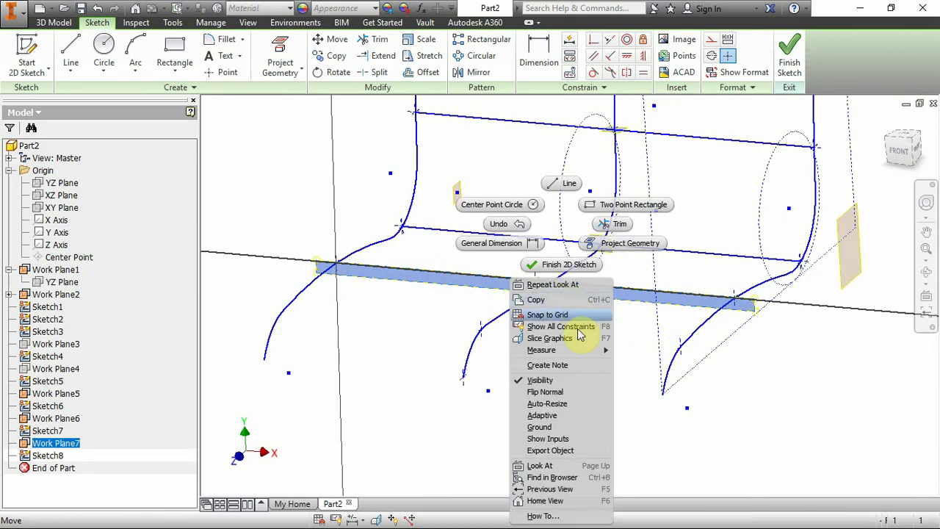
{"action": "left_click", "coordinate": [547, 379]}
Project the matching points of the middle and outer profiles into the Sketch8 sketch
{"action": "left_click", "coordinate": [280, 62]}
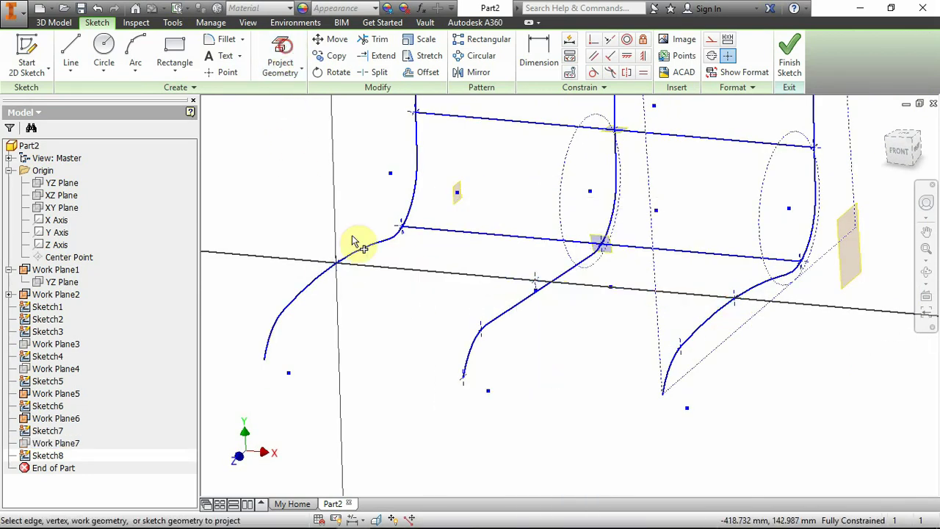
{"action": "scroll", "coordinate": [548, 300], "scroll_direction": "up", "scroll_amount": 3}
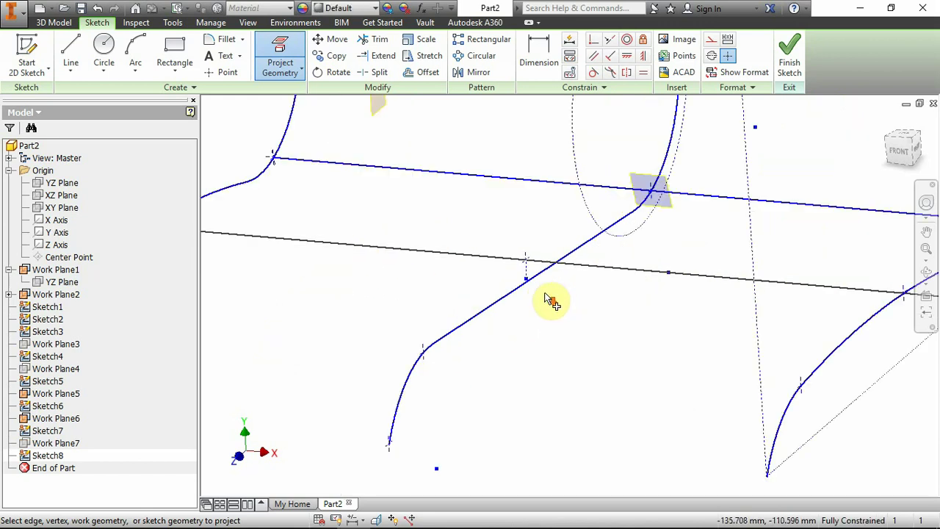
{"action": "scroll", "coordinate": [542, 290], "scroll_direction": "up", "scroll_amount": 3}
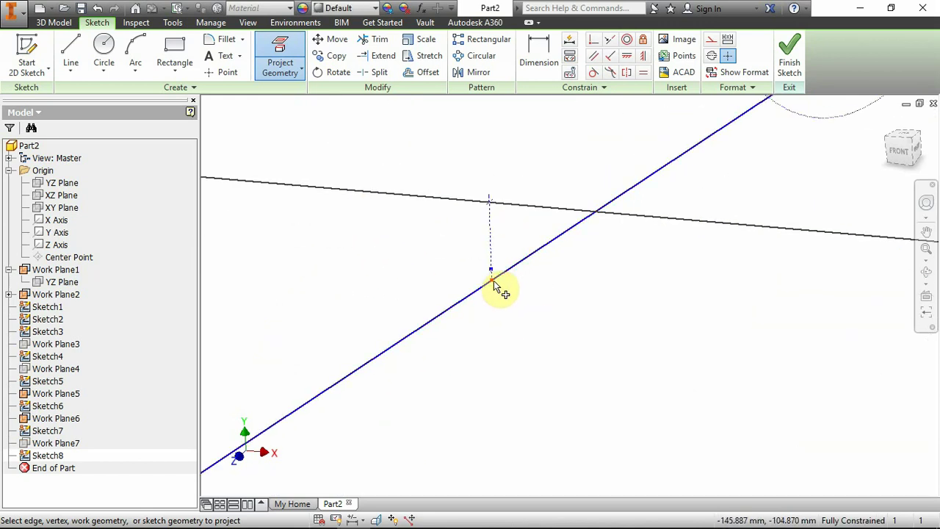
{"action": "scroll", "coordinate": [500, 290], "scroll_direction": "down", "scroll_amount": 5}
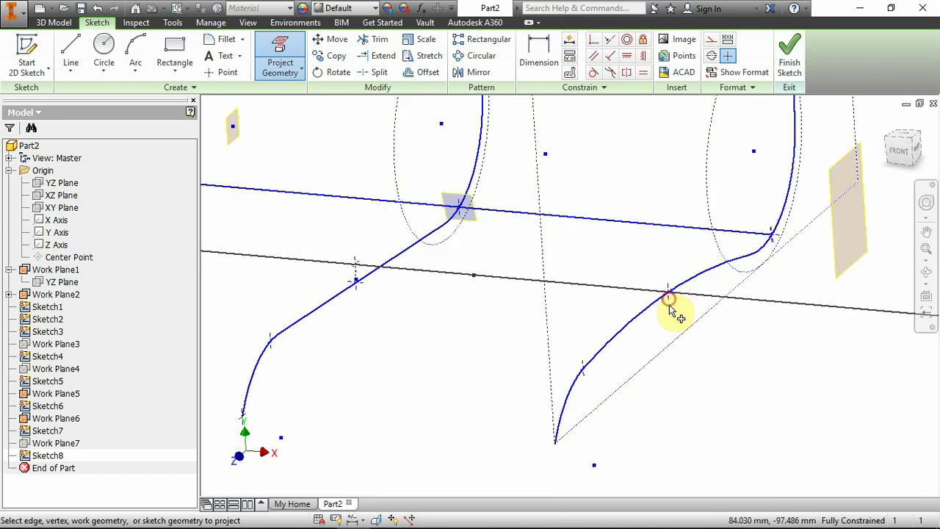
{"action": "scroll", "coordinate": [431, 289], "scroll_direction": "down", "scroll_amount": 2}
{"action": "scroll", "coordinate": [431, 289], "scroll_direction": "up", "scroll_amount": 2}
Draw a shallow three-point arc bulging downward across the middle profile, with both ends short of the outer profiles
{"action": "left_click", "coordinate": [135, 53]}
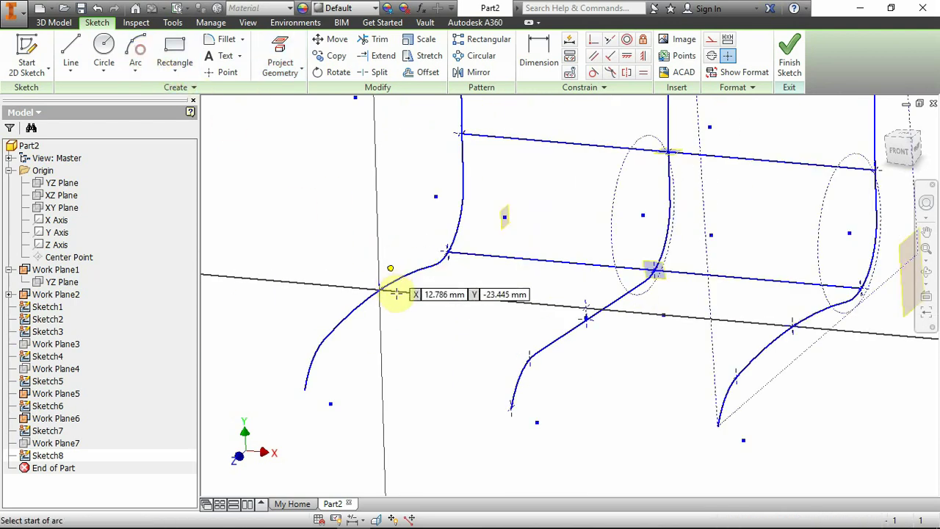
{"action": "scroll", "coordinate": [443, 318], "scroll_direction": "up", "scroll_amount": 3}
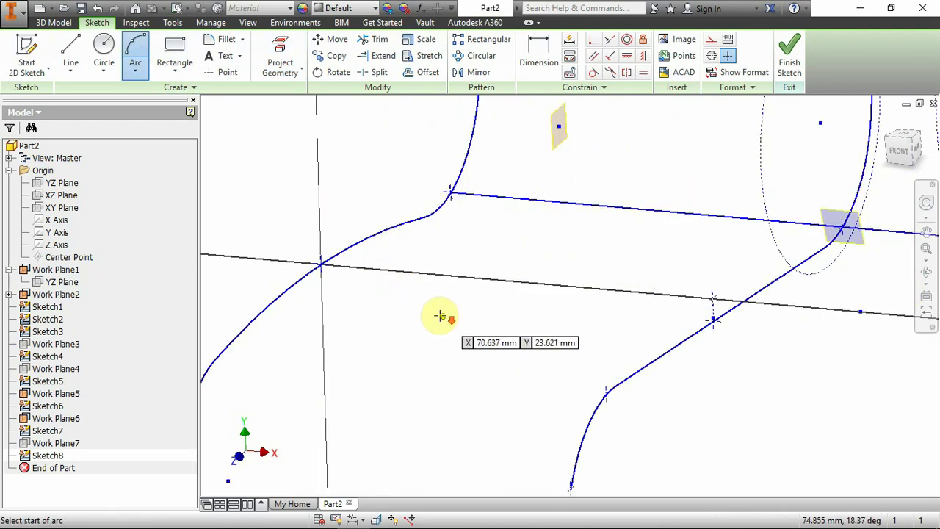
{"action": "left_click", "coordinate": [397, 297]}
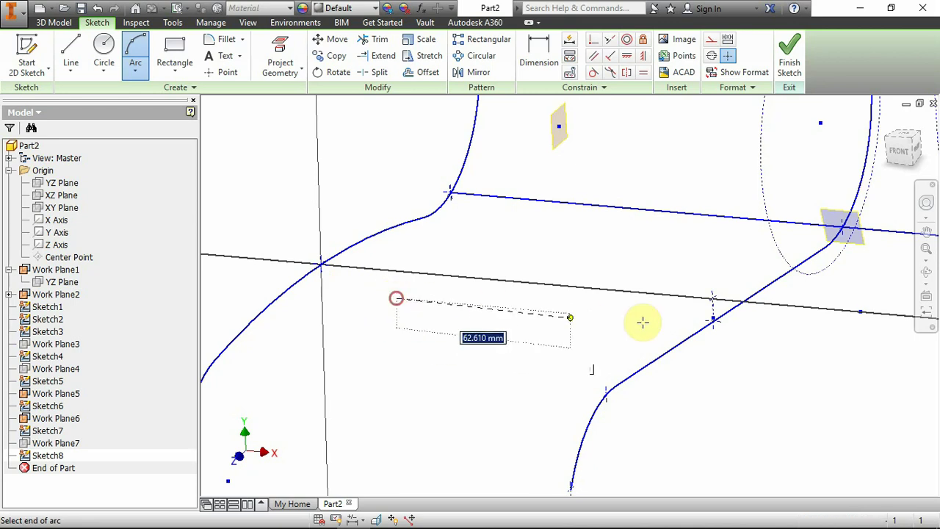
{"action": "scroll", "coordinate": [779, 356], "scroll_direction": "down", "scroll_amount": 3}
{"action": "scroll", "coordinate": [779, 356], "scroll_direction": "up", "scroll_amount": 3}
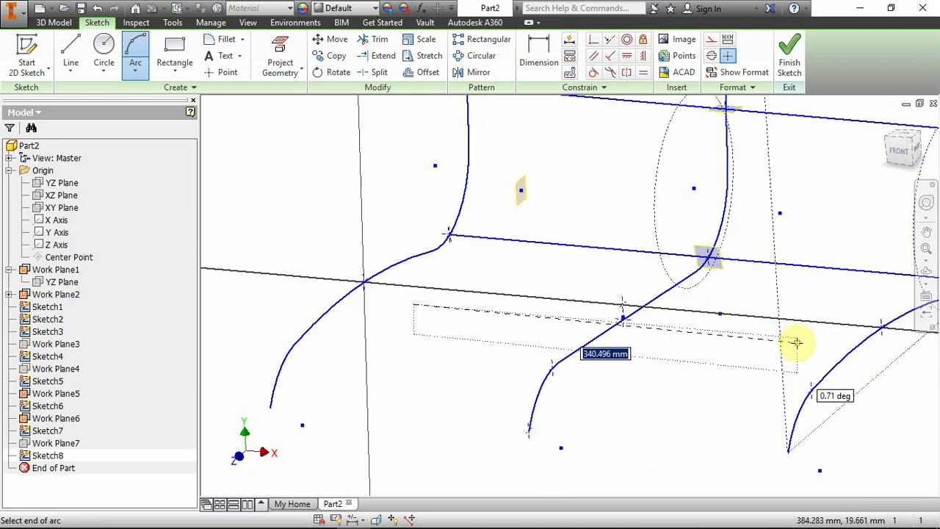
{"action": "left_click", "coordinate": [828, 342]}
{"action": "left_click", "coordinate": [728, 346]}
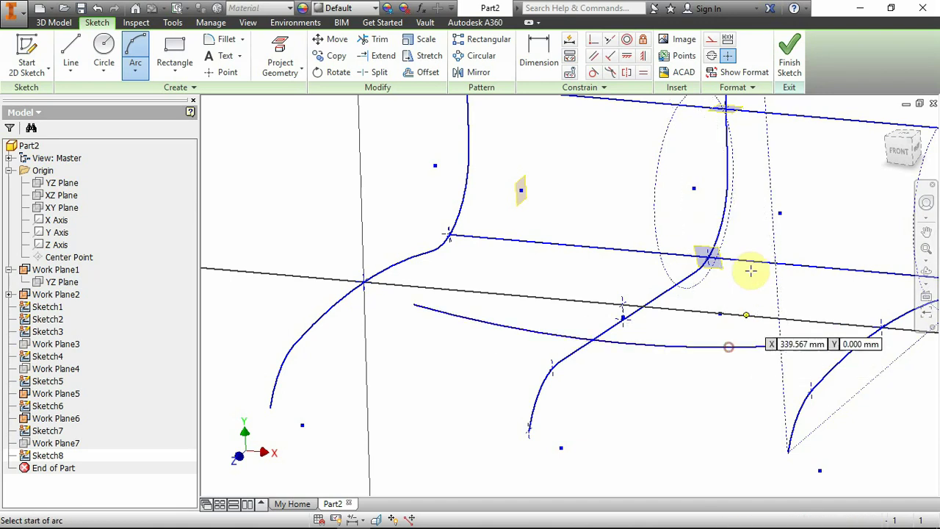
{"action": "key", "text": "Escape"}
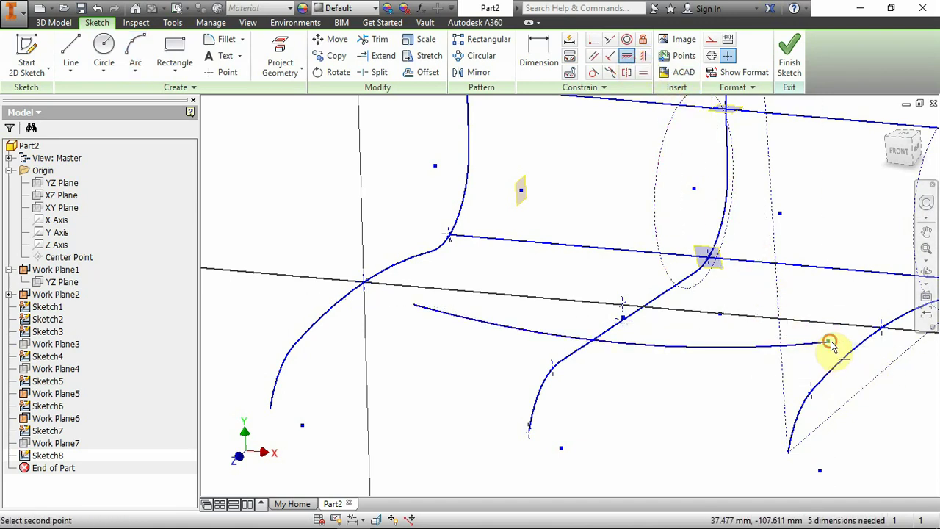
Align the arc's endpoints horizontally, make its midpoint coincident with the middle profile's projected point, and adjust its free end
{"action": "key", "text": "Escape"}
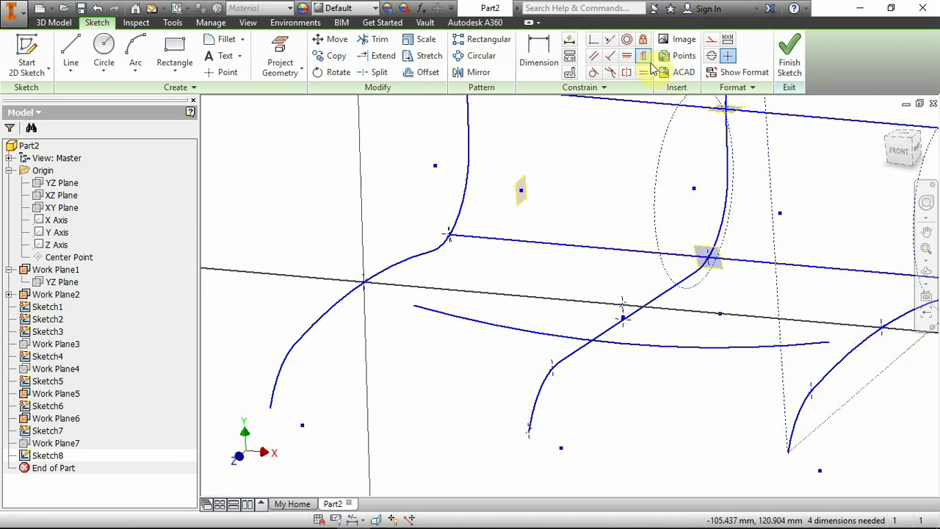
{"action": "left_click", "coordinate": [622, 331]}
{"action": "key", "text": "Escape"}
{"action": "scroll", "coordinate": [350, 299], "scroll_direction": "up", "scroll_amount": 5}
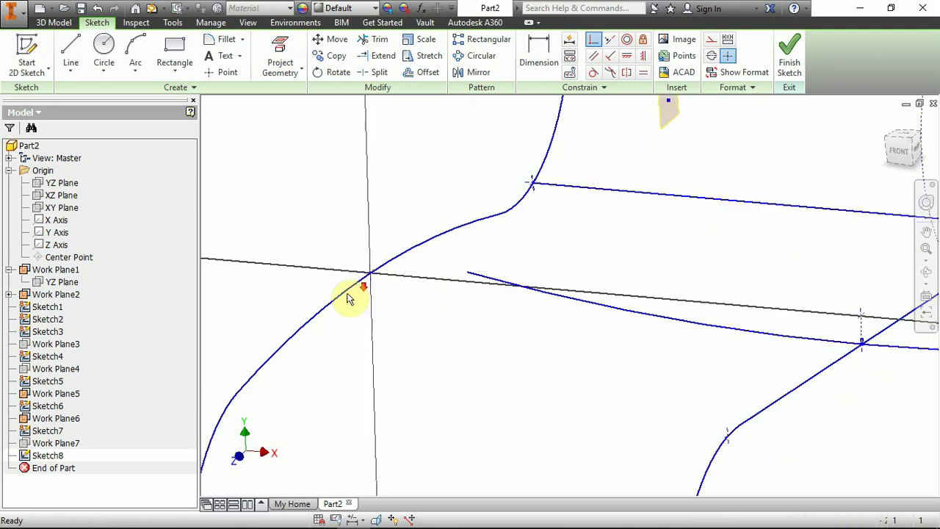
{"action": "left_click_drag", "start_coordinate": [567, 271], "coordinate": [543, 294]}
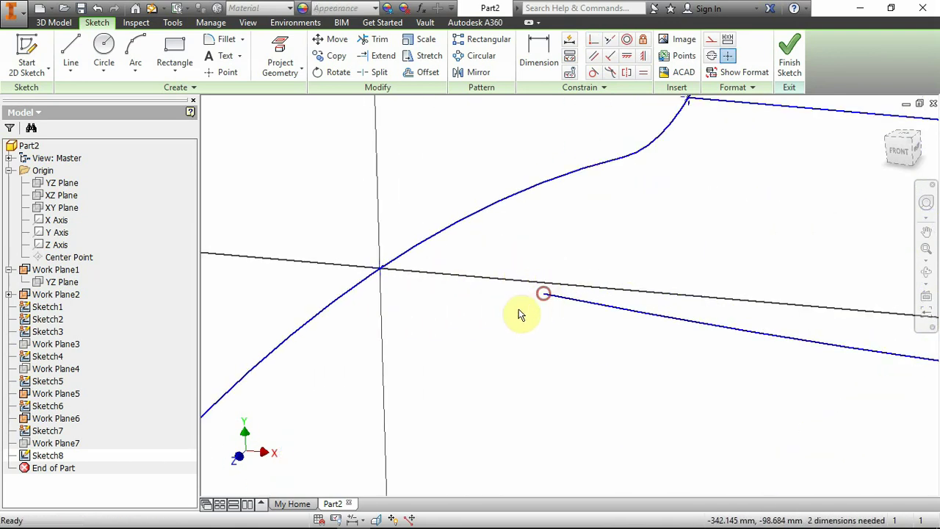
Draw a line between the outer profiles' projected points and convert it to construction geometry
{"action": "left_click", "coordinate": [135, 46]}
{"action": "left_click", "coordinate": [71, 51]}
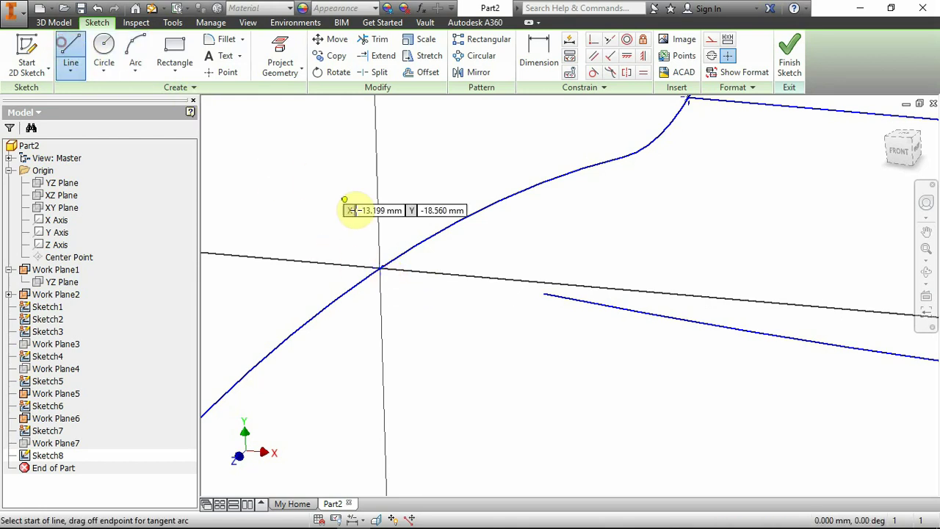
{"action": "left_click", "coordinate": [380, 268]}
{"action": "scroll", "coordinate": [779, 286], "scroll_direction": "down", "scroll_amount": 3}
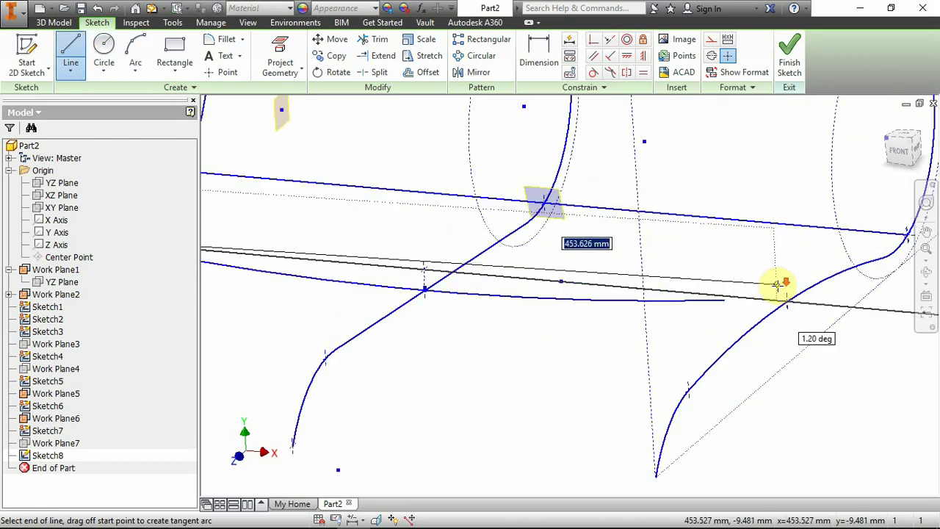
{"action": "left_click", "coordinate": [788, 301]}
{"action": "key", "text": "Escape"}
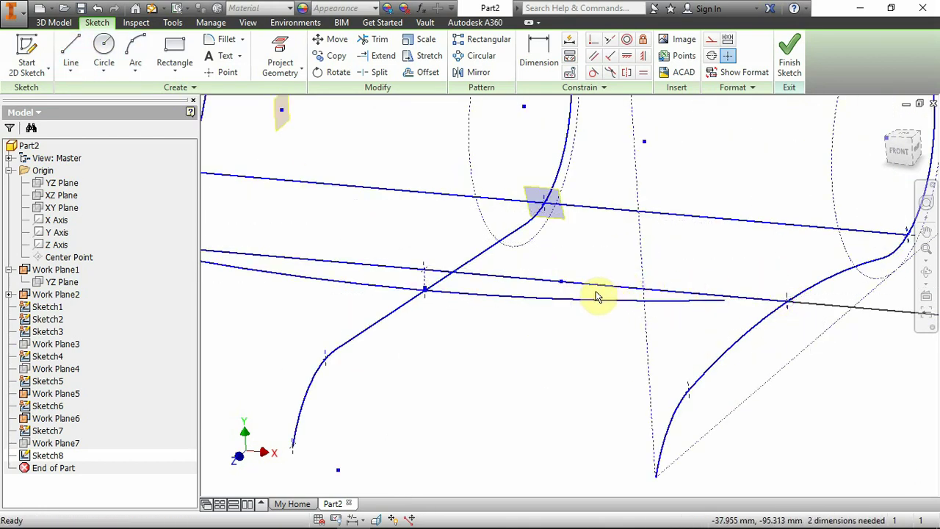
{"action": "left_click", "coordinate": [579, 272]}
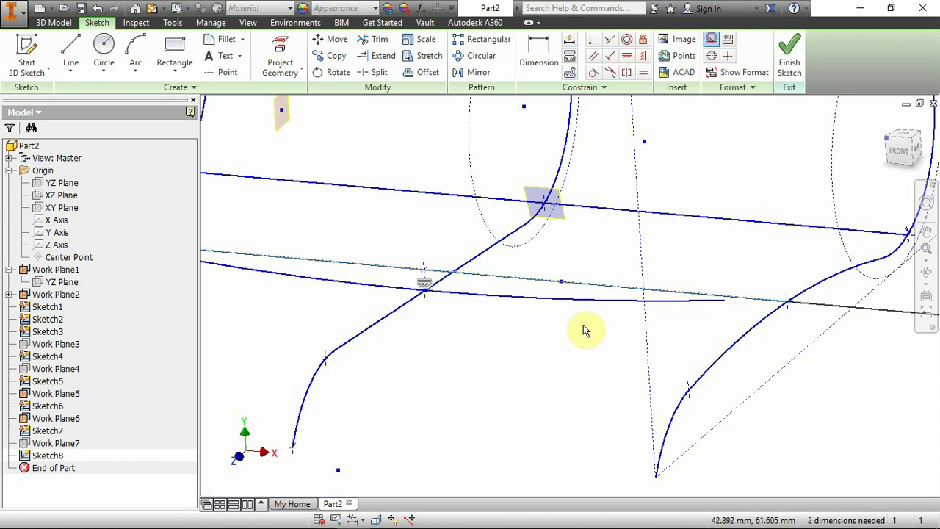
Draw a small, oppositely curved three-point arc from the left profile's projected point to the near end of the shallow arc
{"action": "scroll", "coordinate": [411, 290], "scroll_direction": "up", "scroll_amount": 3}
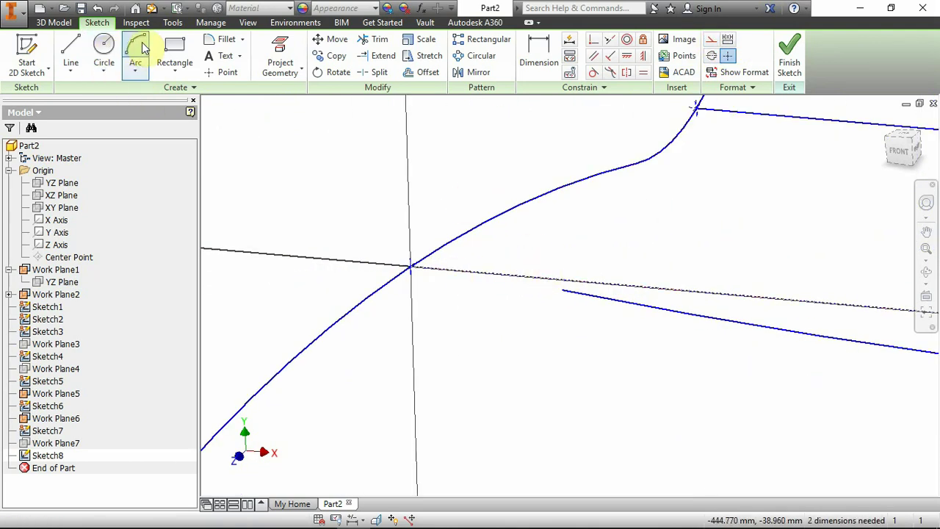
{"action": "left_click", "coordinate": [139, 50]}
{"action": "left_click", "coordinate": [412, 267]}
{"action": "scroll", "coordinate": [536, 288], "scroll_direction": "up", "scroll_amount": 2}
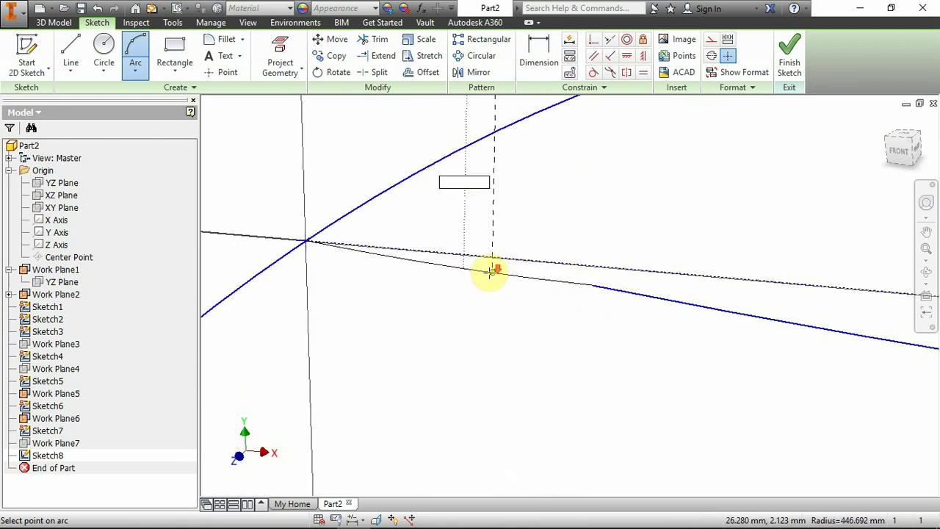
{"action": "scroll", "coordinate": [476, 261], "scroll_direction": "up", "scroll_amount": 3}
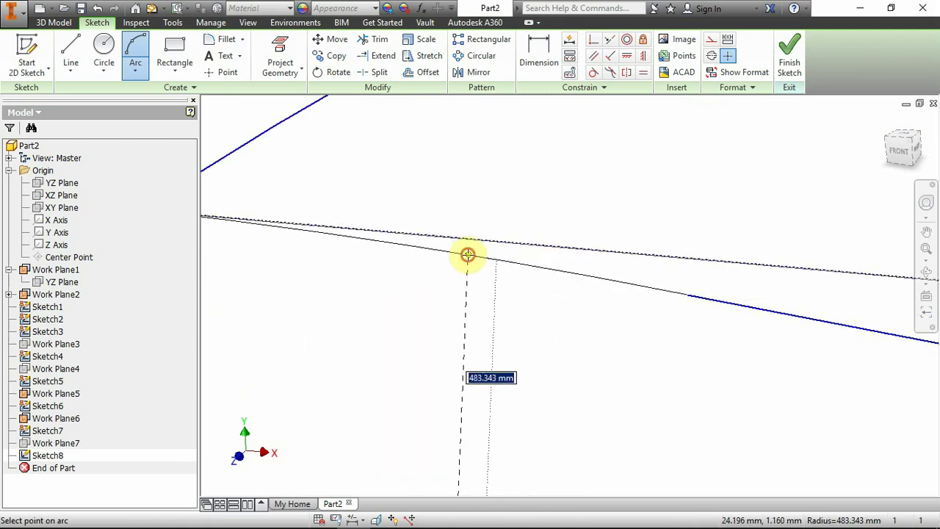
{"action": "left_click", "coordinate": [467, 257]}
{"action": "key", "text": "Escape"}
Make the small arc tangent to both the shallow arc and the construction line, and adjust where the arcs meet
{"action": "scroll", "coordinate": [553, 182], "scroll_direction": "down", "scroll_amount": 3}
{"action": "left_click", "coordinate": [598, 75]}
{"action": "scroll", "coordinate": [560, 213], "scroll_direction": "down", "scroll_amount": 2}
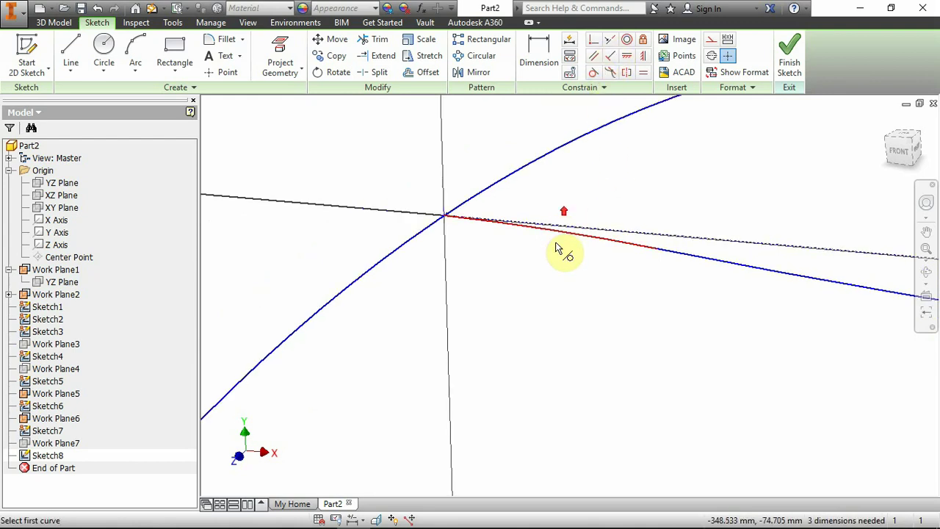
{"action": "scroll", "coordinate": [573, 244], "scroll_direction": "up", "scroll_amount": 2}
{"action": "left_click", "coordinate": [543, 232]}
{"action": "left_click", "coordinate": [601, 243]}
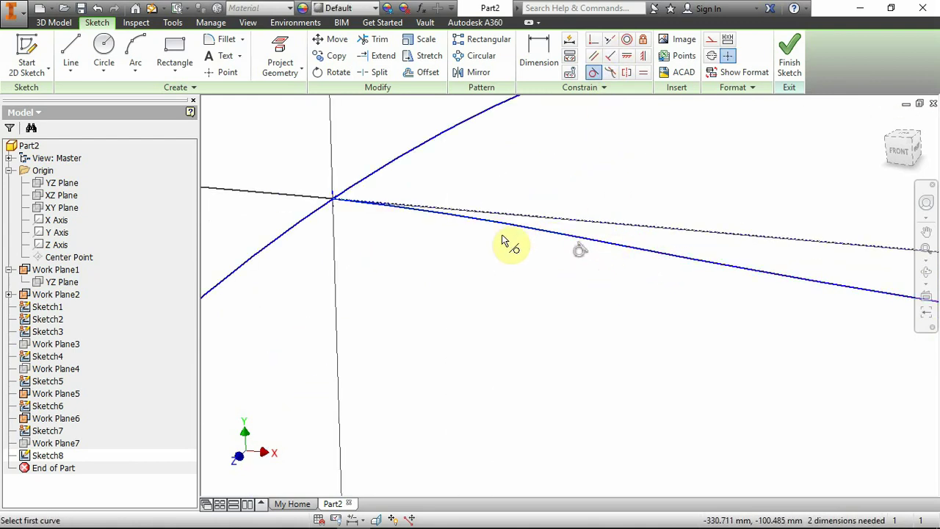
{"action": "left_click", "coordinate": [470, 213]}
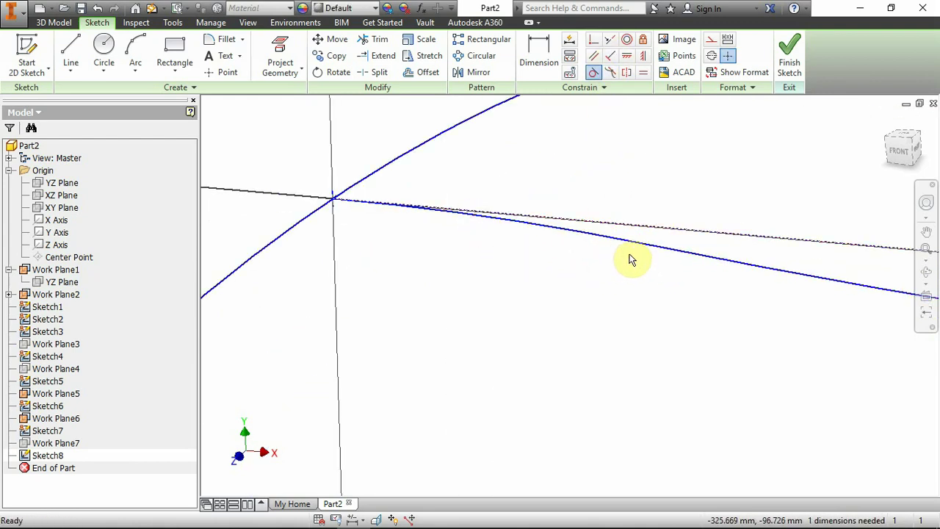
{"action": "mouse_move", "coordinate": [646, 248]}
{"action": "left_mouse_down"}
{"action": "mouse_move", "coordinate": [679, 235]}
{"action": "mouse_move", "coordinate": [657, 260]}
{"action": "mouse_move", "coordinate": [663, 268]}
{"action": "left_mouse_up"}
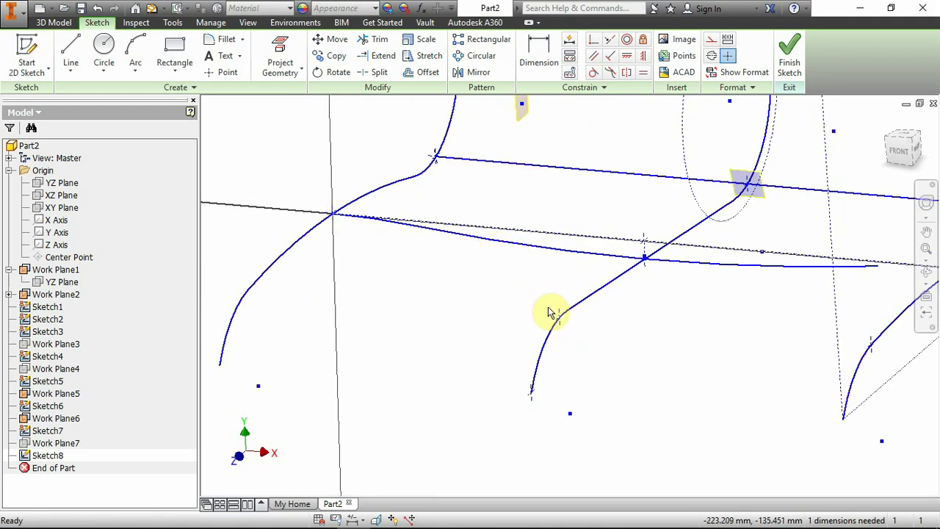
Dimension the small arc at the left profile with a radius of 300 mm
{"action": "middle_click_drag", "start_coordinate": [550, 313], "coordinate": [577, 310]}
{"action": "scroll", "coordinate": [606, 282], "scroll_direction": "down", "scroll_amount": 4}
{"action": "scroll", "coordinate": [687, 275], "scroll_direction": "up", "scroll_amount": 3}
{"action": "scroll", "coordinate": [387, 220], "scroll_direction": "up", "scroll_amount": 3}
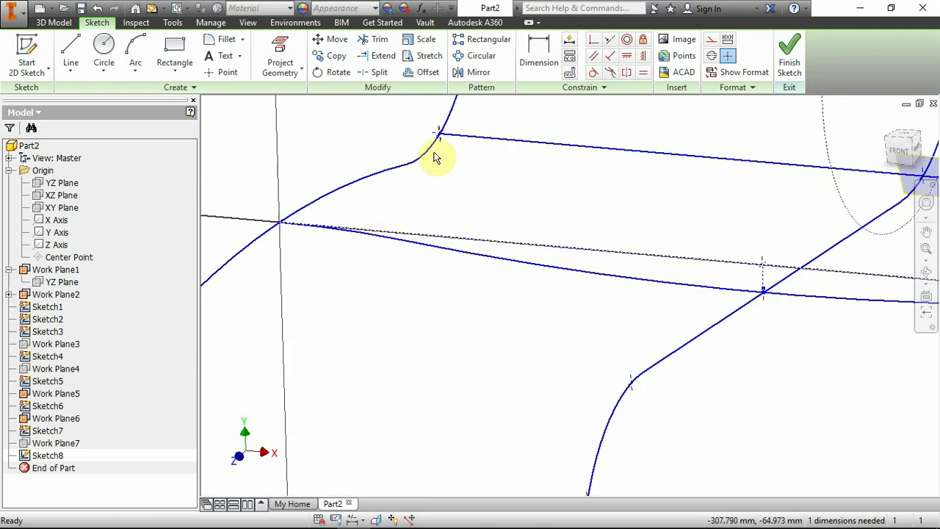
{"action": "left_click", "coordinate": [534, 56]}
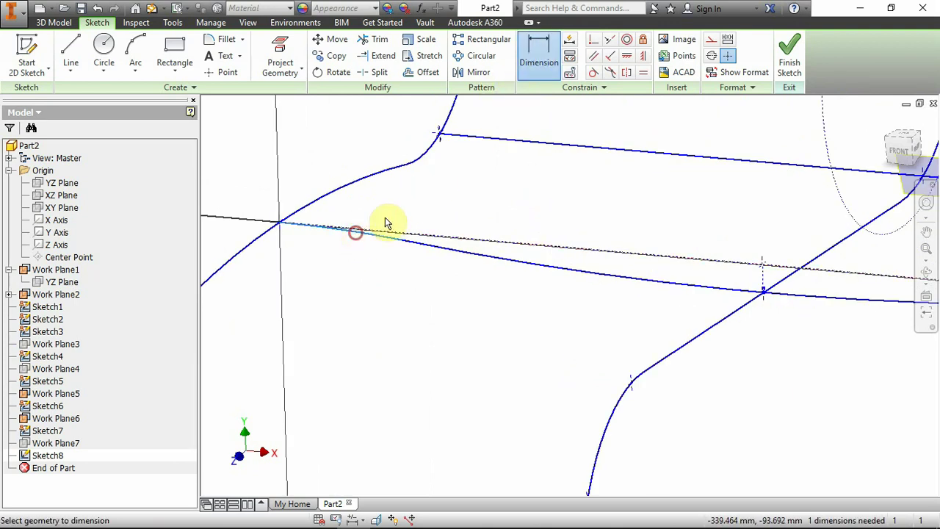
{"action": "left_click", "coordinate": [388, 206]}
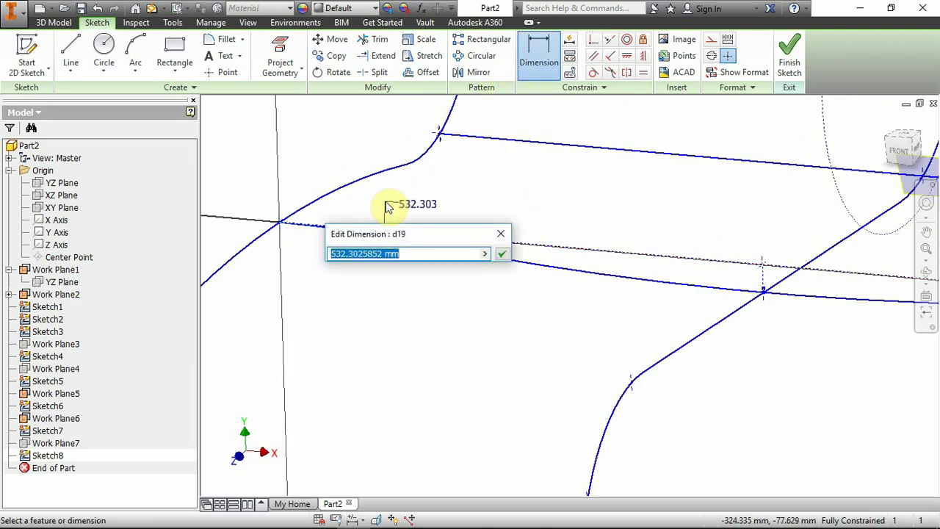
{"action": "type", "text": "30"}
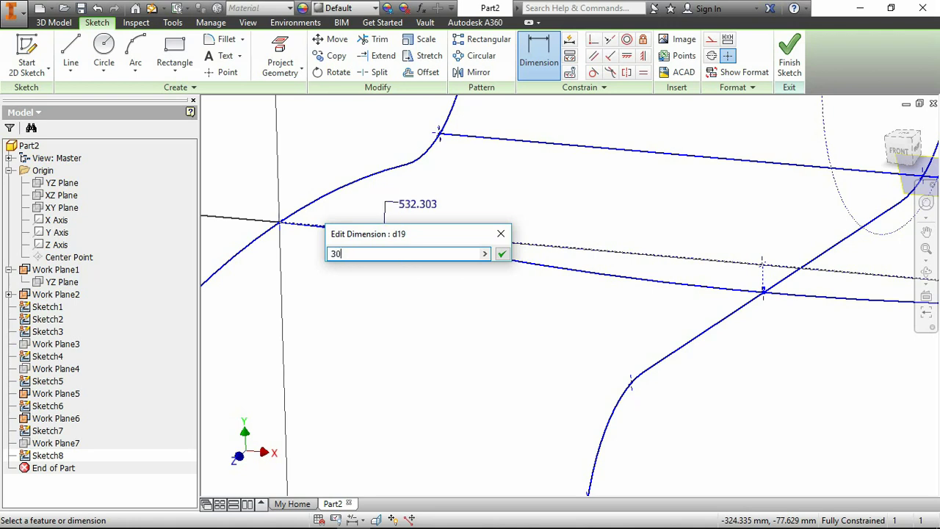
{"action": "type", "text": "0"}
{"action": "key", "text": "Return"}
{"action": "key", "text": "Escape"}
{"action": "scroll", "coordinate": [315, 227], "scroll_direction": "down", "scroll_amount": 3}
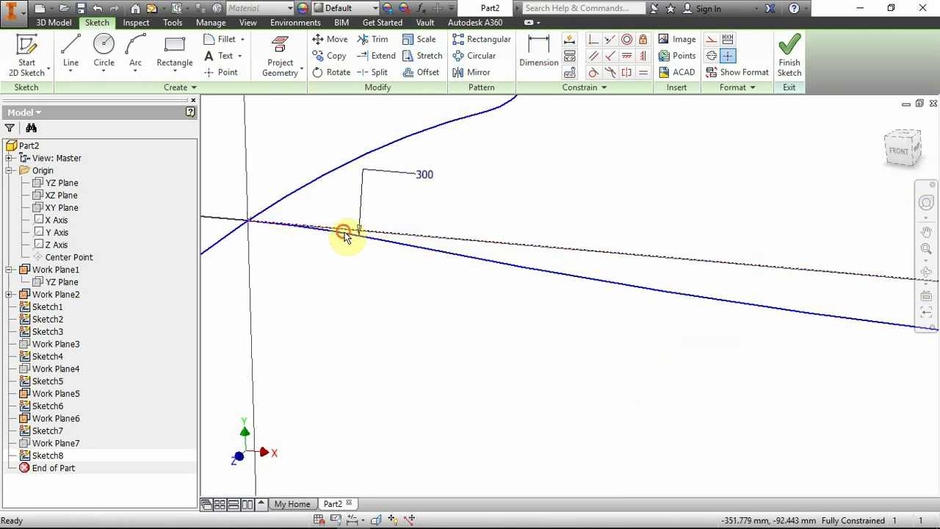
Draw a small three-point arc from the shallow arc's free end to the right profile's projected point
{"action": "scroll", "coordinate": [353, 259], "scroll_direction": "up", "scroll_amount": 4}
{"action": "scroll", "coordinate": [727, 307], "scroll_direction": "down", "scroll_amount": 3}
{"action": "scroll", "coordinate": [564, 314], "scroll_direction": "up", "scroll_amount": 5}
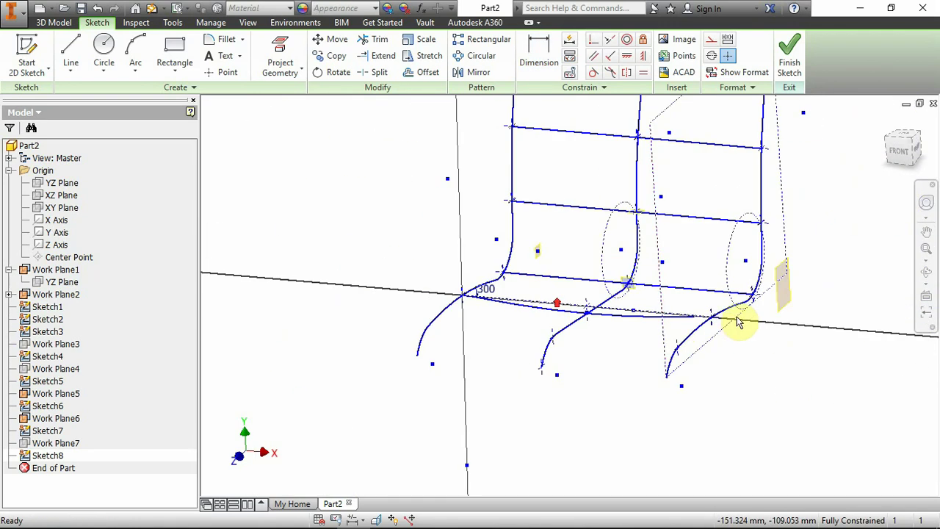
{"action": "scroll", "coordinate": [737, 322], "scroll_direction": "down", "scroll_amount": 4}
{"action": "scroll", "coordinate": [598, 373], "scroll_direction": "up", "scroll_amount": 3}
{"action": "scroll", "coordinate": [622, 292], "scroll_direction": "down", "scroll_amount": 4}
{"action": "scroll", "coordinate": [607, 382], "scroll_direction": "down", "scroll_amount": 4}
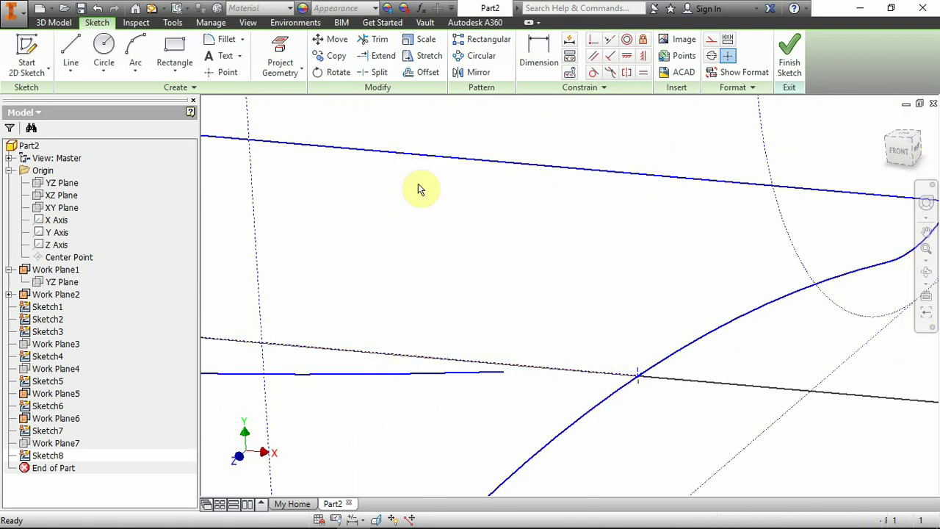
{"action": "left_click", "coordinate": [134, 46]}
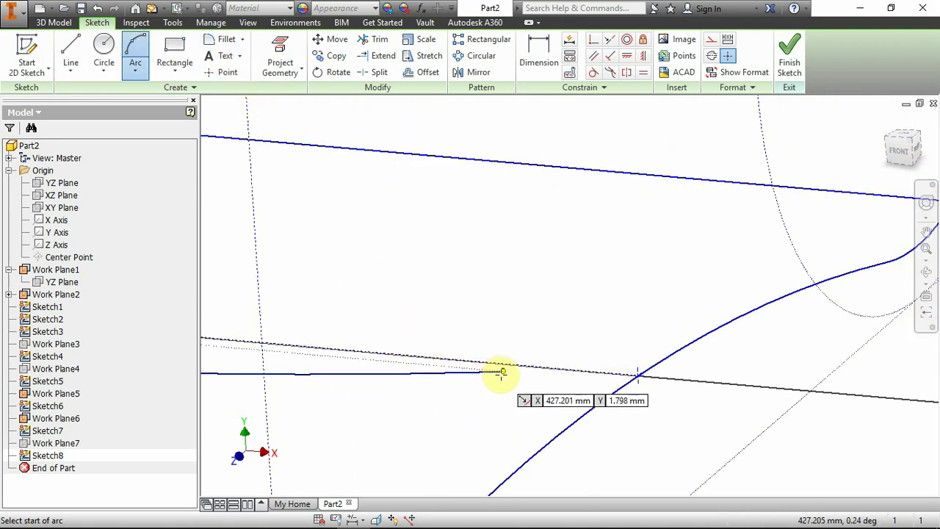
{"action": "left_click", "coordinate": [638, 376]}
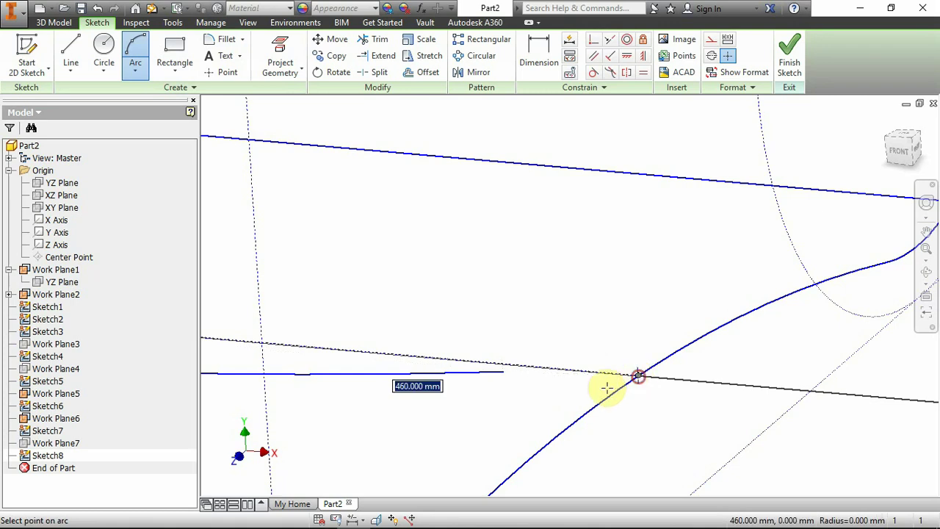
{"action": "scroll", "coordinate": [534, 370], "scroll_direction": "down", "scroll_amount": 4}
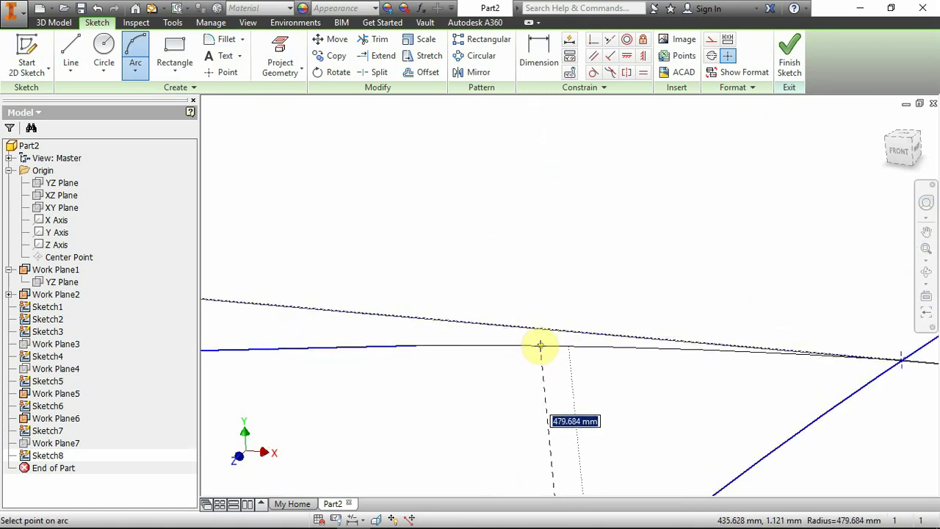
{"action": "left_click", "coordinate": [540, 345]}
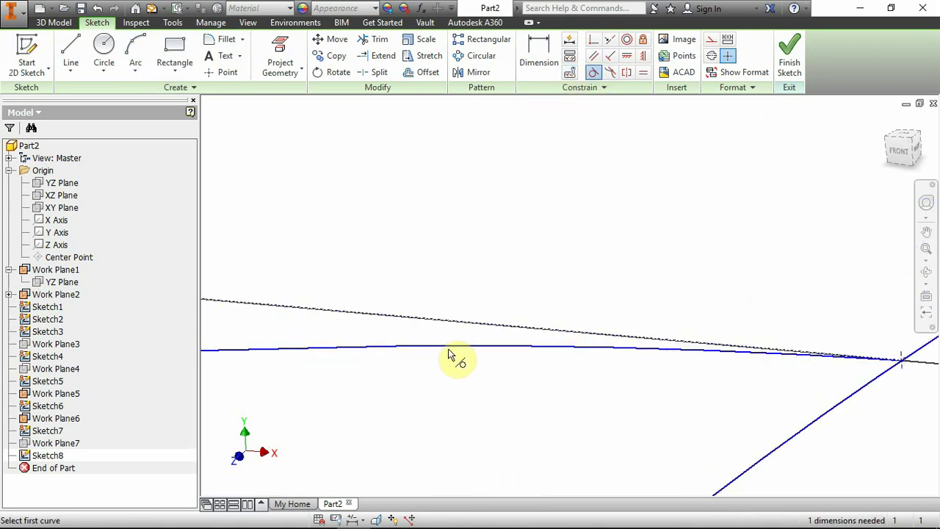
Make the new small arc tangent to the shallow arc and finish the sketch
{"action": "left_click", "coordinate": [396, 356]}
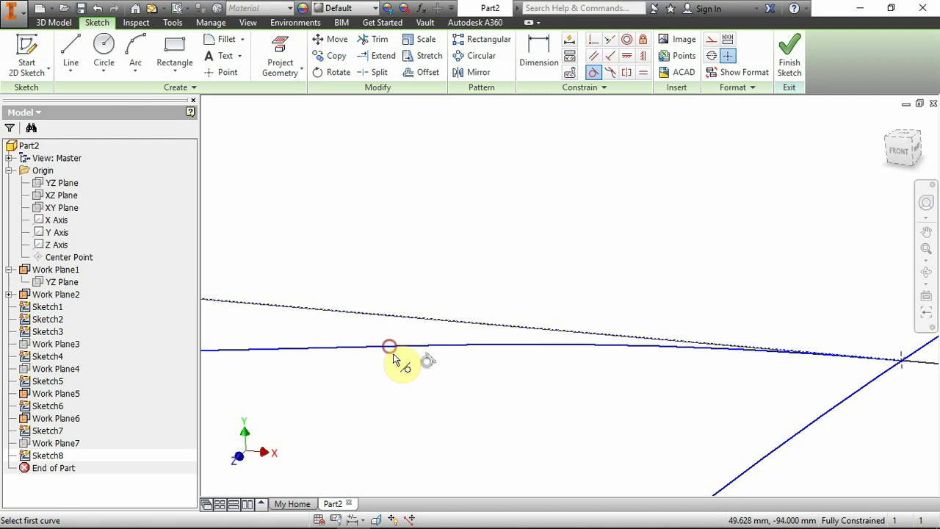
{"action": "left_click", "coordinate": [534, 353]}
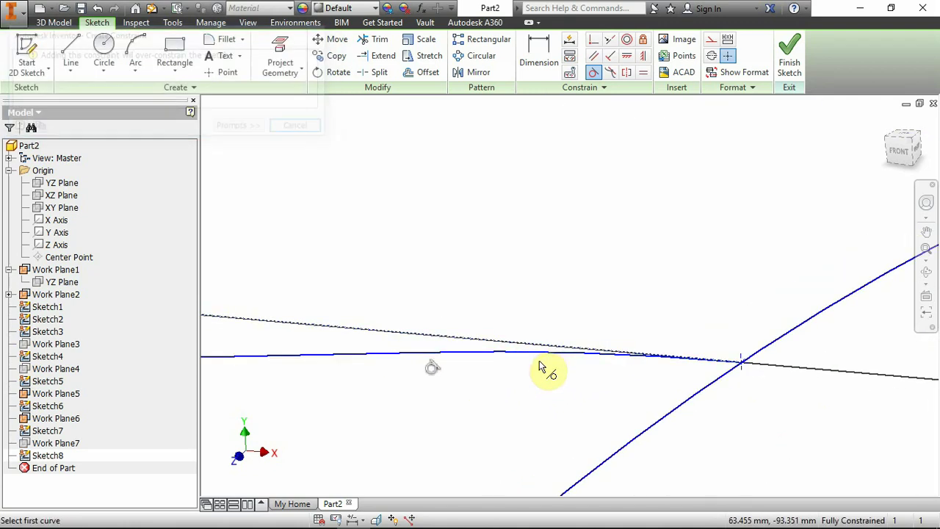
{"action": "scroll", "coordinate": [609, 384], "scroll_direction": "up", "scroll_amount": 5}
{"action": "middle_click_drag", "start_coordinate": [587, 300], "coordinate": [609, 280]}
{"action": "scroll", "coordinate": [533, 339], "scroll_direction": "up", "scroll_amount": 3}
{"action": "middle_click_drag", "start_coordinate": [470, 342], "coordinate": [522, 360]}
{"action": "scroll", "coordinate": [551, 360], "scroll_direction": "up", "scroll_amount": 2}
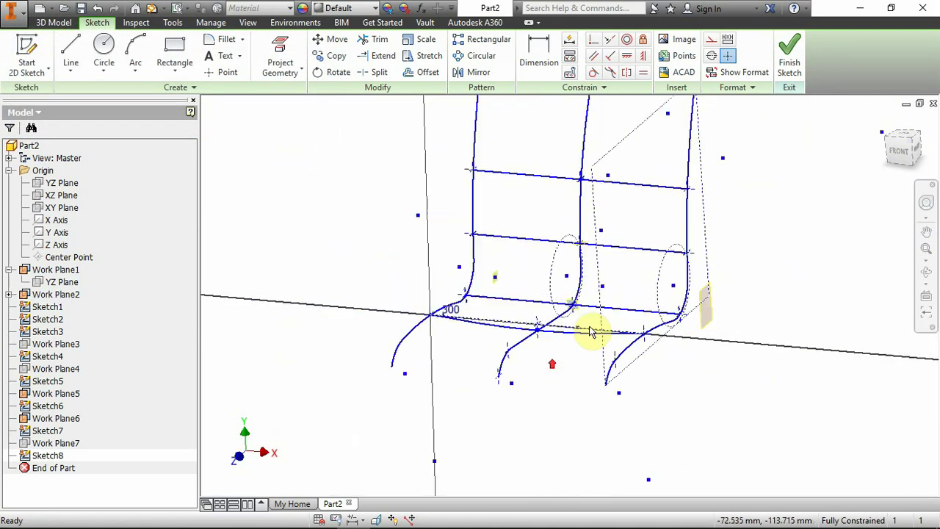
{"action": "left_click", "coordinate": [784, 63]}
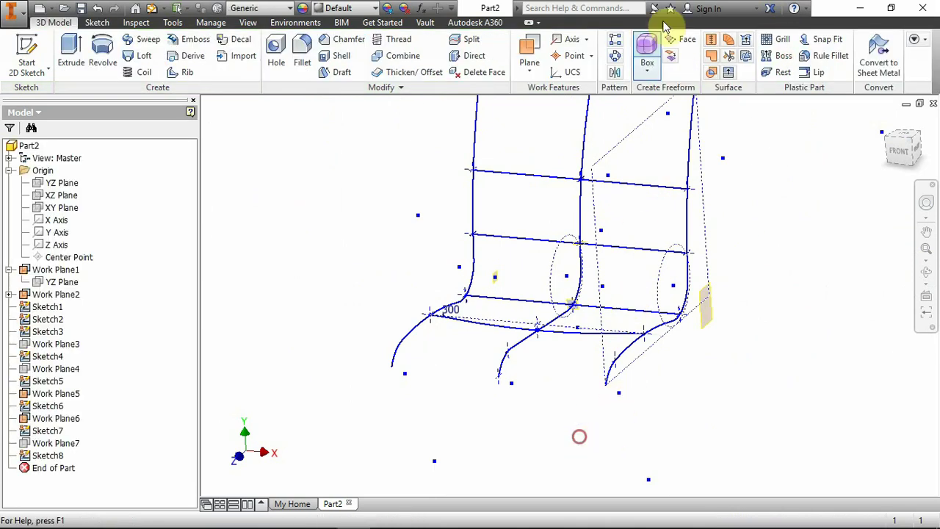
Create a work plane through the middle profile's front endpoint and start a sketch on it
{"action": "left_click", "coordinate": [532, 56]}
{"action": "scroll", "coordinate": [502, 367], "scroll_direction": "down", "scroll_amount": 5}
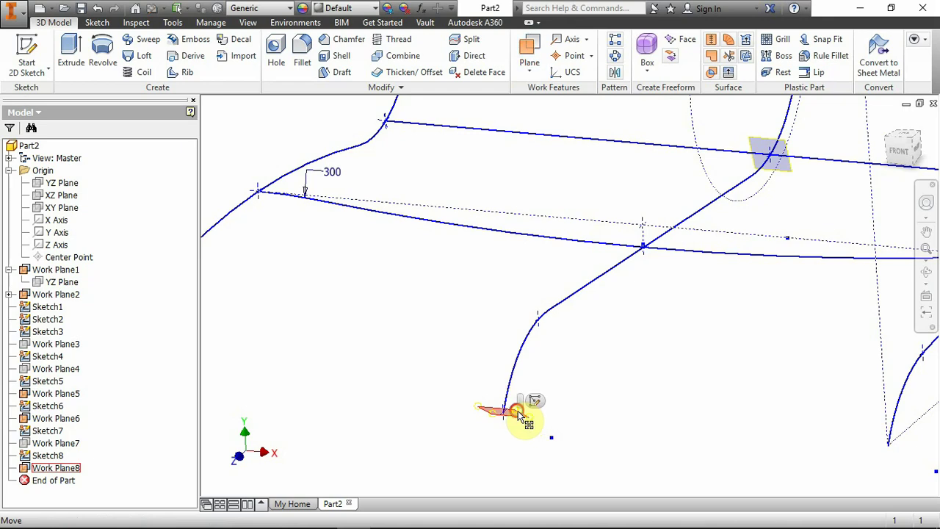
{"action": "left_click", "coordinate": [533, 400]}
{"action": "scroll", "coordinate": [533, 379], "scroll_direction": "up", "scroll_amount": 5}
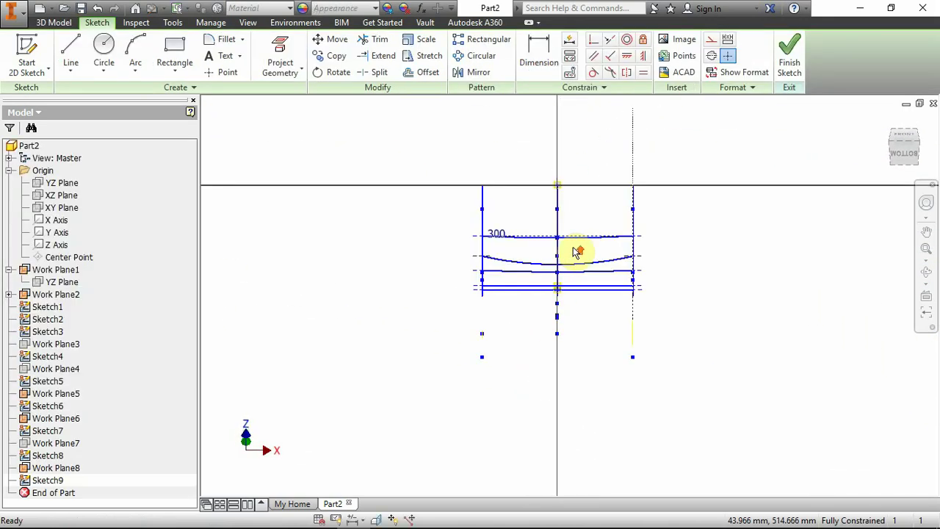
{"action": "mouse_move", "coordinate": [577, 253]}
{"action": "middle_mouse_down", "text": "shift"}
{"action": "mouse_move", "coordinate": [552, 346]}
{"action": "mouse_move", "coordinate": [489, 411]}
{"action": "mouse_move", "coordinate": [531, 424]}
{"action": "middle_mouse_up", "text": "shift"}
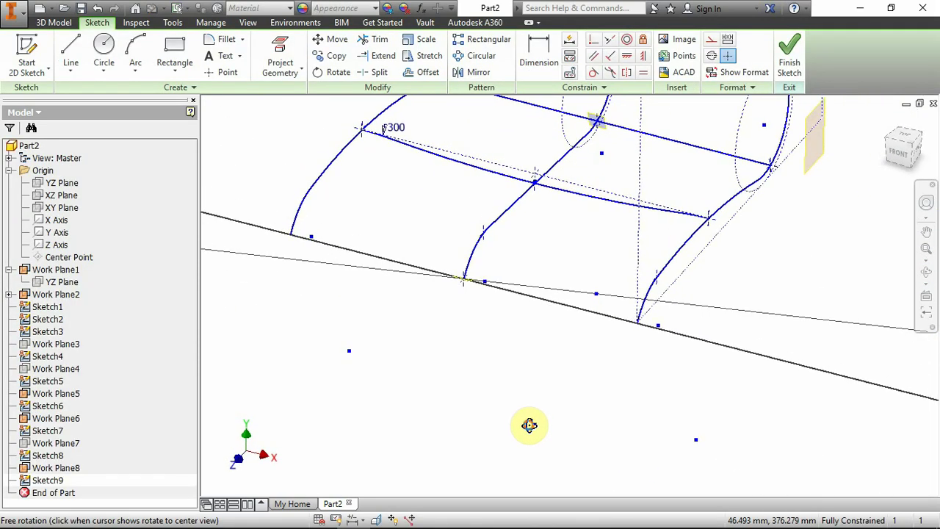
Project the front endpoints of the two outer profiles into the sketch
{"action": "left_click", "coordinate": [301, 55]}
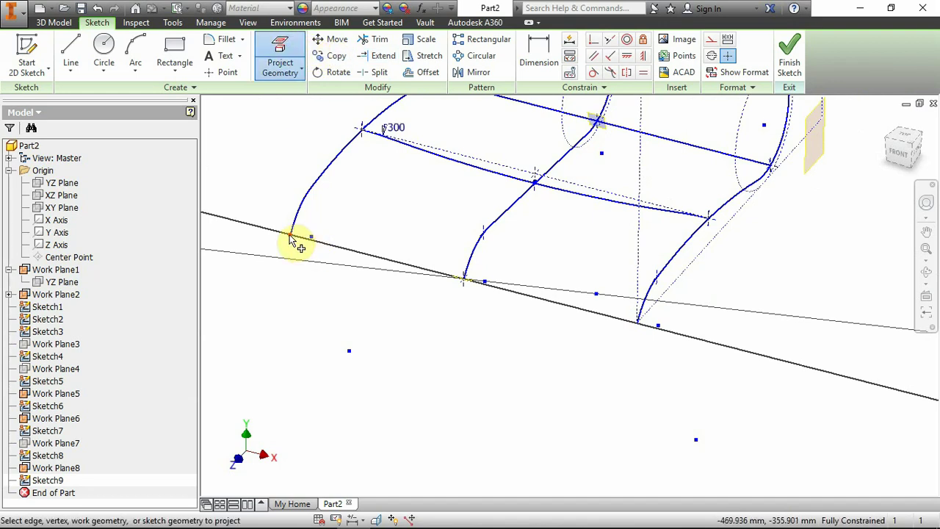
{"action": "left_click", "coordinate": [290, 235]}
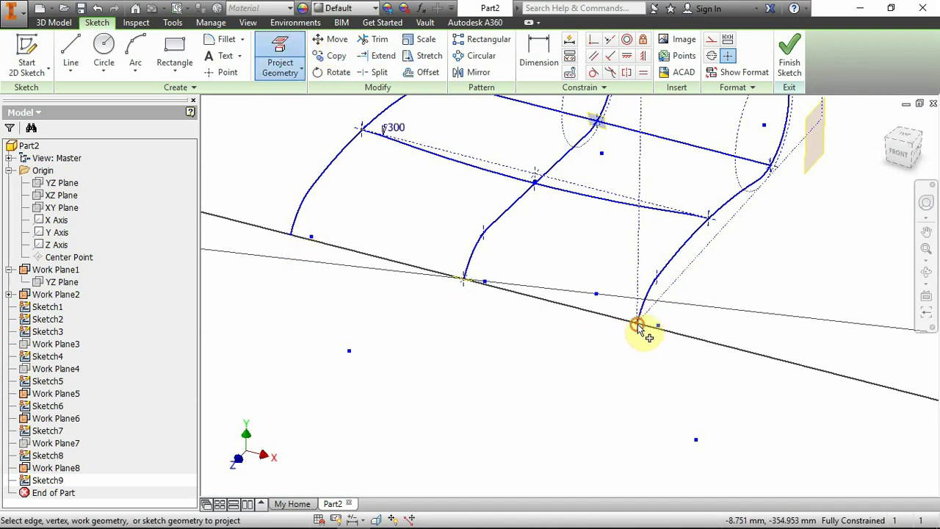
{"action": "mouse_move", "coordinate": [642, 332]}
{"action": "middle_mouse_down", "text": "shift"}
{"action": "mouse_move", "coordinate": [603, 380]}
{"action": "mouse_move", "coordinate": [558, 327]}
{"action": "middle_mouse_up", "text": "shift"}
{"action": "key", "text": "Escape"}
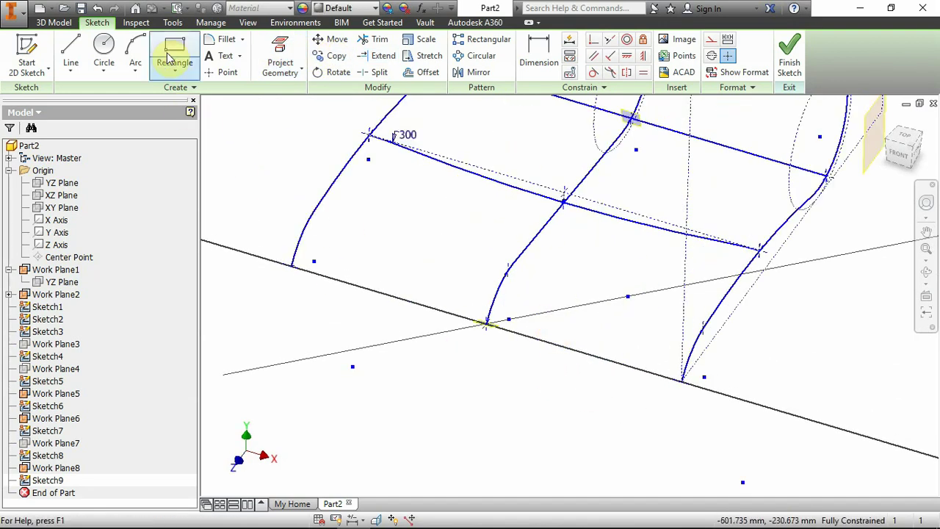
Draw a line connecting the front endpoints of the left and right profiles and finish the sketch
{"action": "left_click", "coordinate": [70, 50]}
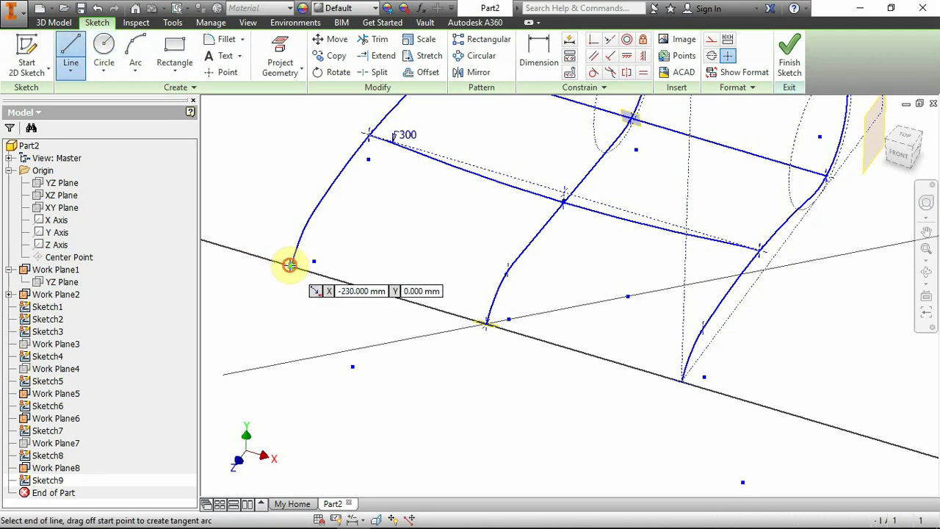
{"action": "left_click", "coordinate": [290, 264]}
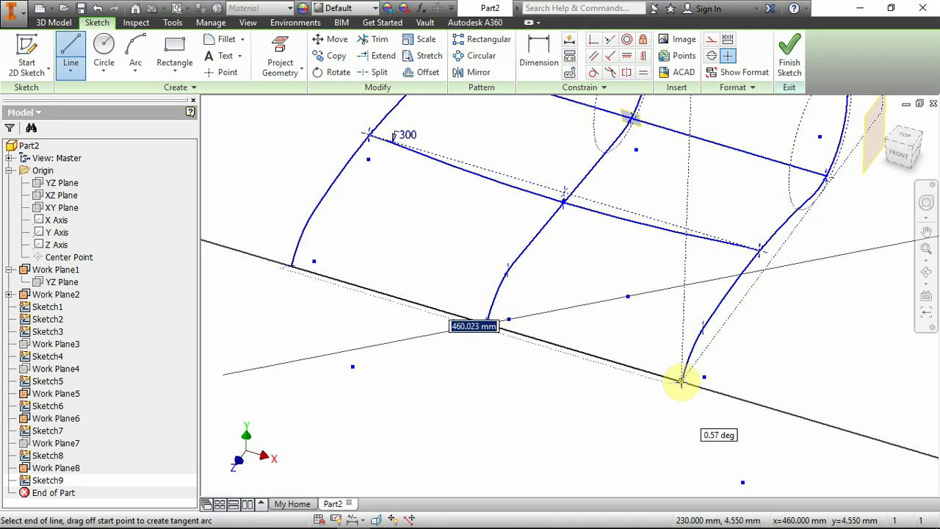
{"action": "scroll", "coordinate": [683, 381], "scroll_direction": "down", "scroll_amount": 3}
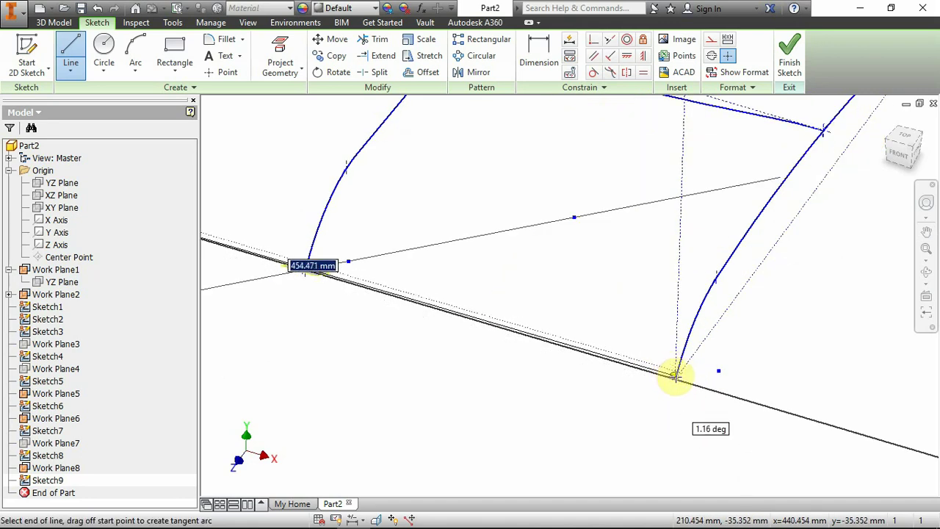
{"action": "left_click", "coordinate": [677, 378]}
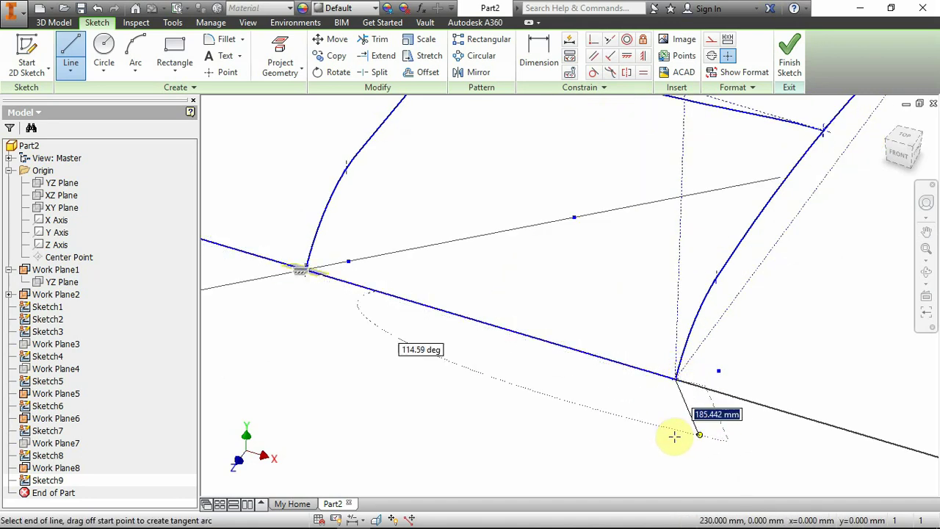
{"action": "scroll", "coordinate": [671, 434], "scroll_direction": "up", "scroll_amount": 3}
{"action": "key", "text": "Escape"}
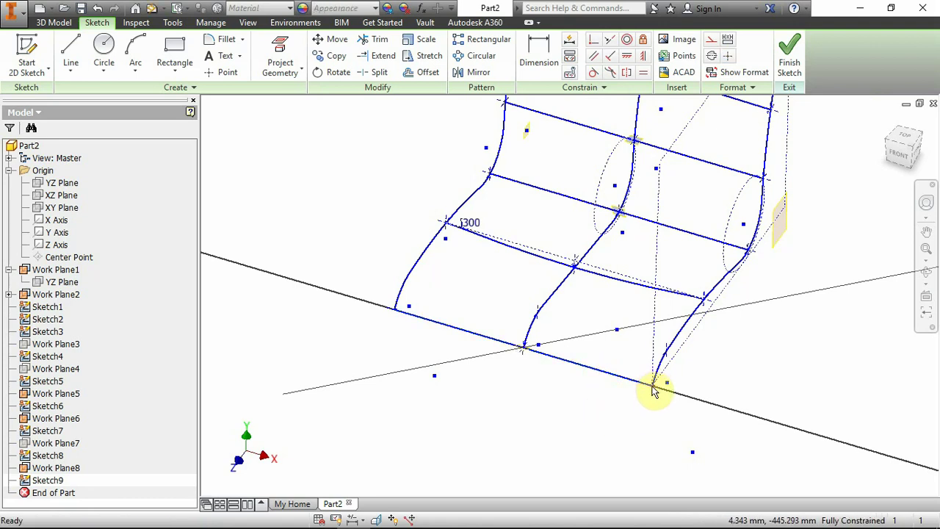
{"action": "left_click_drag", "start_coordinate": [653, 387], "coordinate": [668, 423]}
{"action": "left_click", "coordinate": [391, 310]}
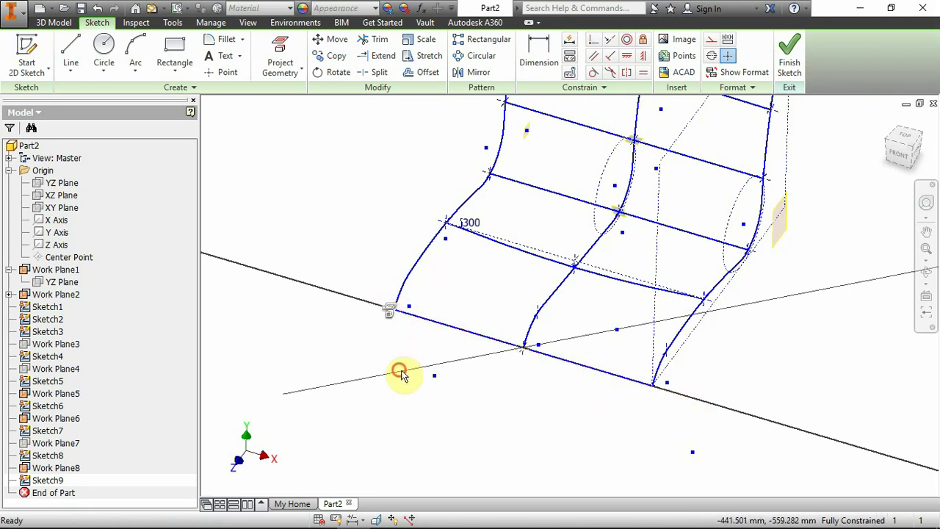
{"action": "left_click", "coordinate": [790, 74]}
Try a surface loft using the cross curves Sketch4 through Sketch9 as sections, without any rails
{"action": "scroll", "coordinate": [625, 189], "scroll_direction": "down", "scroll_amount": 3}
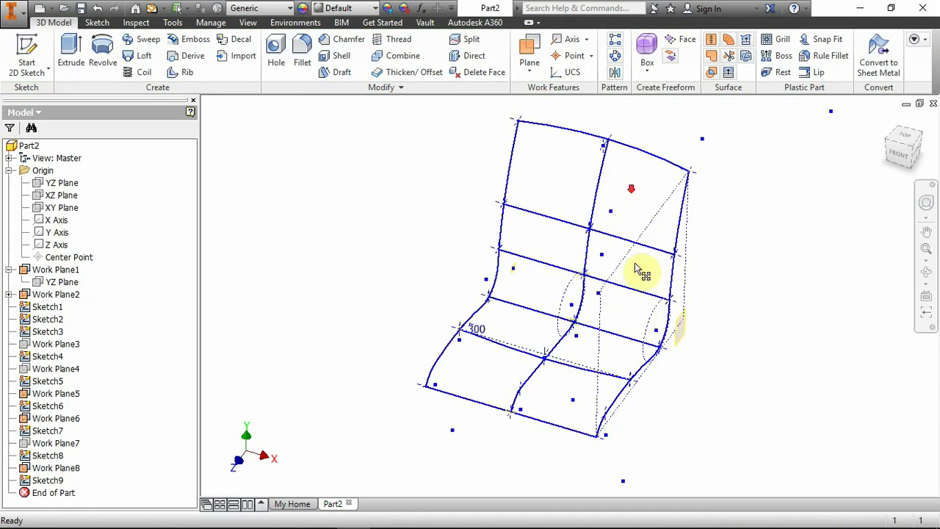
{"action": "middle_click_drag", "start_coordinate": [639, 269], "coordinate": [523, 285]}
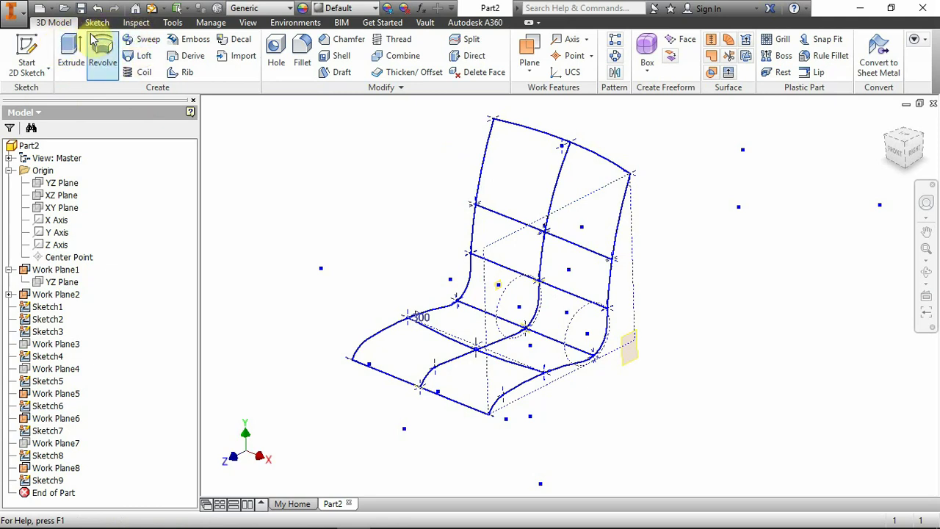
{"action": "left_click", "coordinate": [141, 59]}
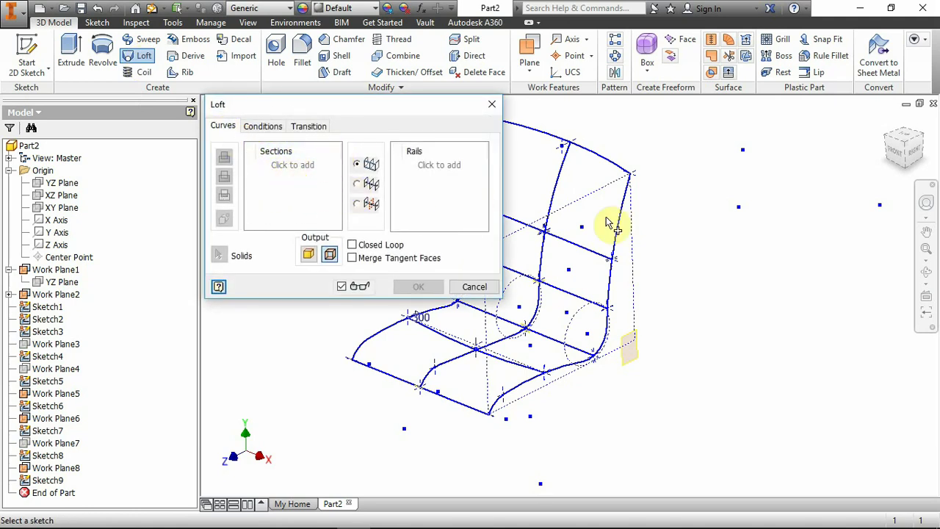
{"action": "scroll", "coordinate": [757, 226], "scroll_direction": "down", "scroll_amount": 5}
{"action": "scroll", "coordinate": [679, 189], "scroll_direction": "up", "scroll_amount": 6}
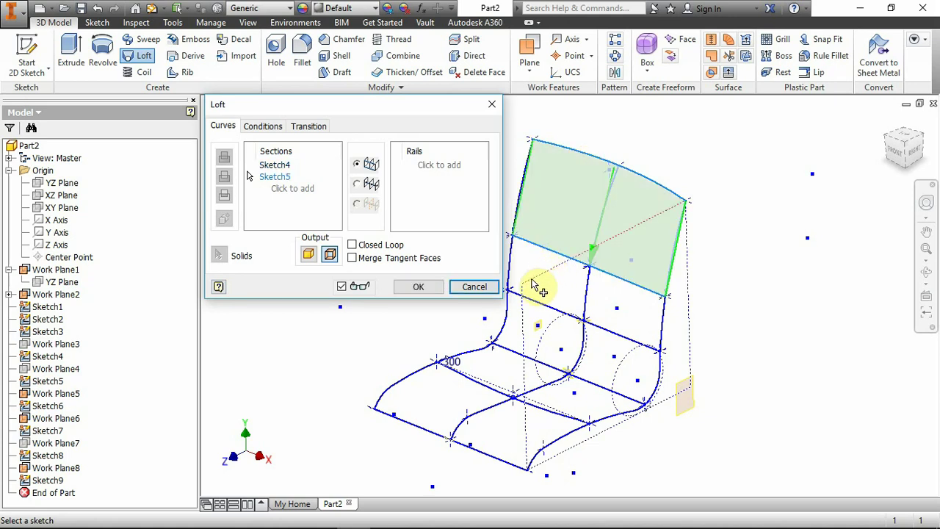
{"action": "left_click", "coordinate": [542, 316]}
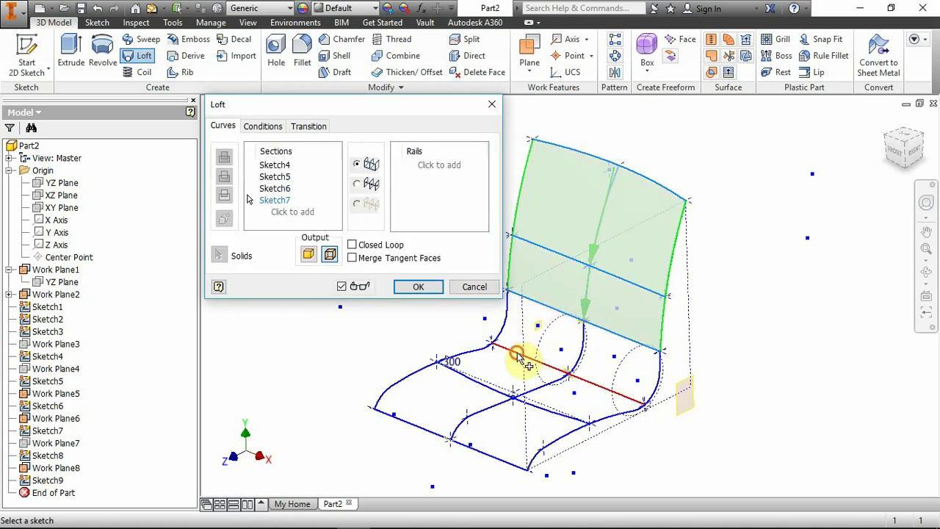
{"action": "left_click", "coordinate": [477, 384]}
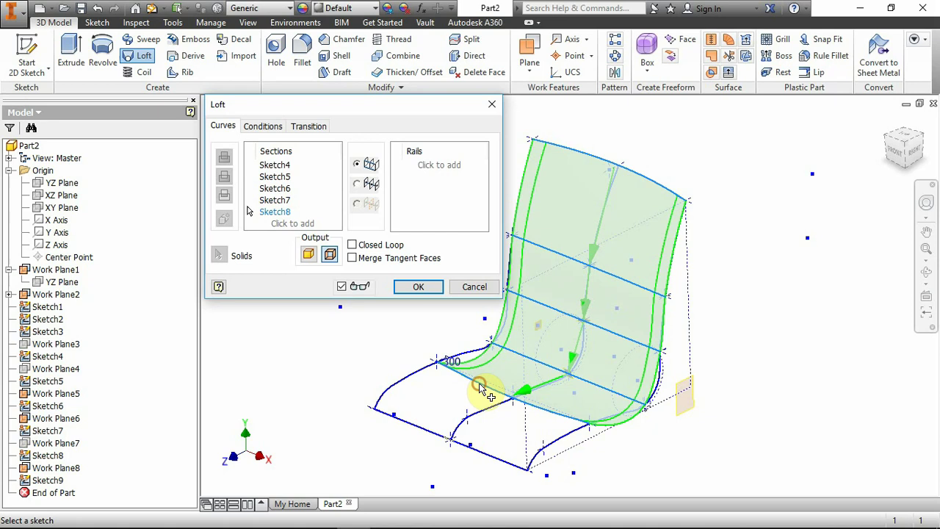
{"action": "left_click", "coordinate": [421, 432]}
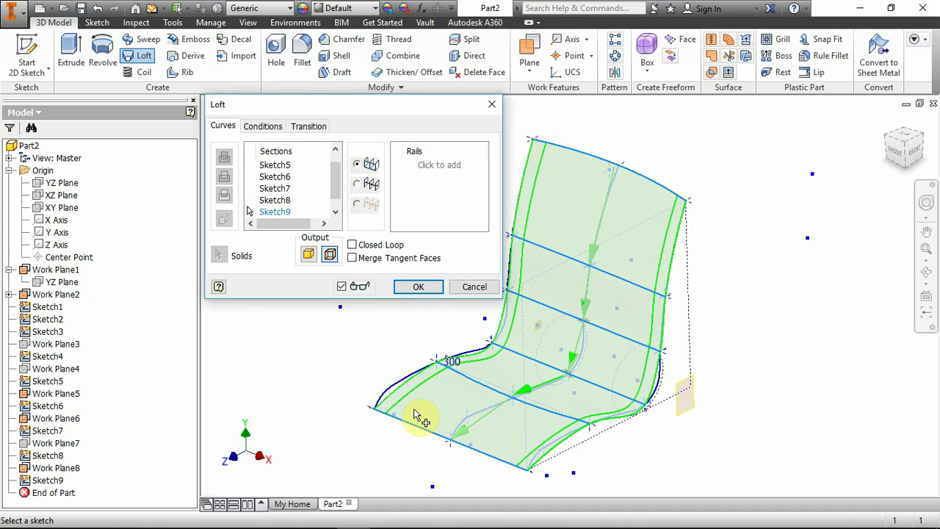
{"action": "key", "text": "Escape"}
{"action": "scroll", "coordinate": [418, 413], "scroll_direction": "down", "scroll_amount": 4}
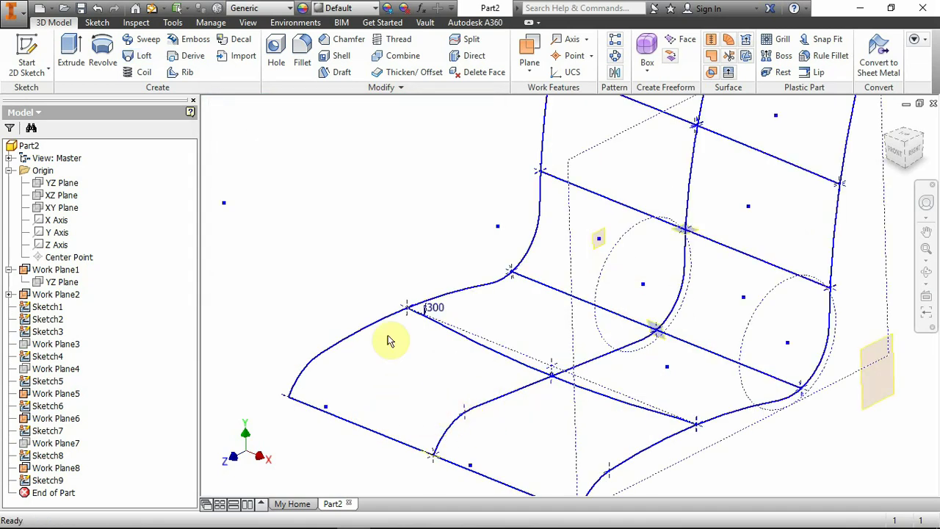
Create a work plane normal to the middle profile through the point where its front arc begins, and start a sketch on it
{"action": "left_click", "coordinate": [526, 47]}
{"action": "scroll", "coordinate": [462, 403], "scroll_direction": "down", "scroll_amount": 3}
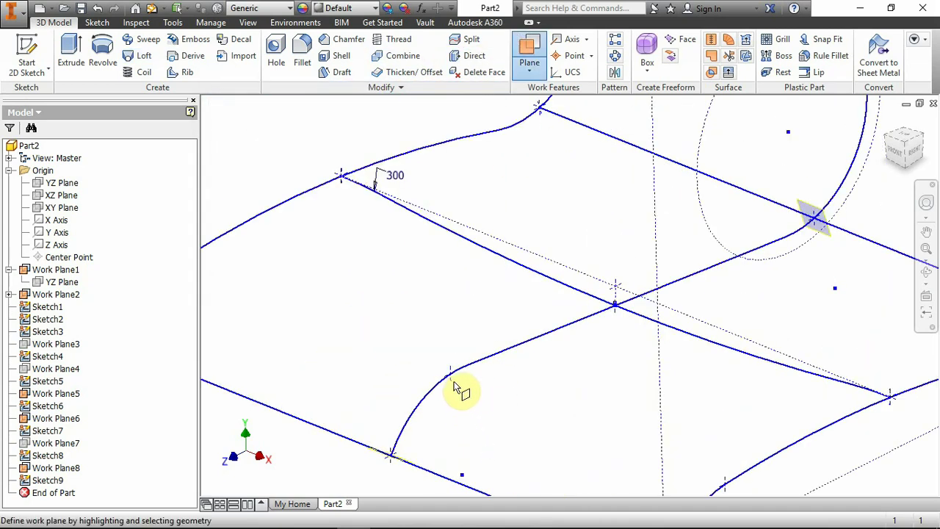
{"action": "left_click", "coordinate": [465, 371]}
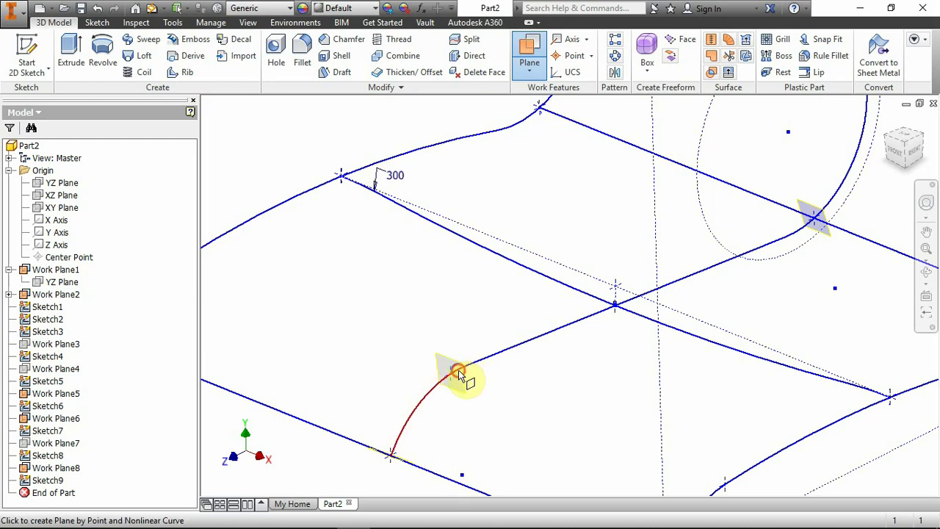
{"action": "left_click", "coordinate": [458, 373]}
{"action": "left_click", "coordinate": [480, 371]}
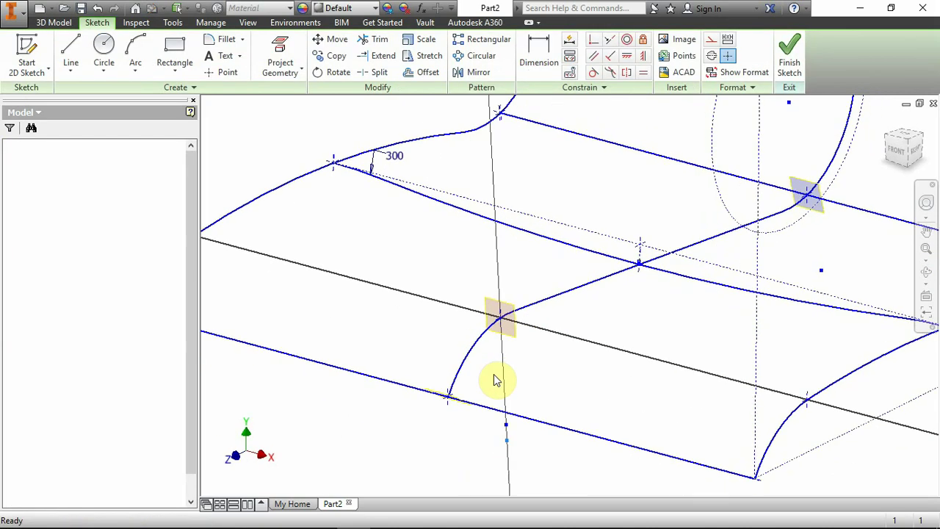
{"action": "middle_click_drag", "start_coordinate": [524, 327], "coordinate": [493, 380], "text": "shift"}
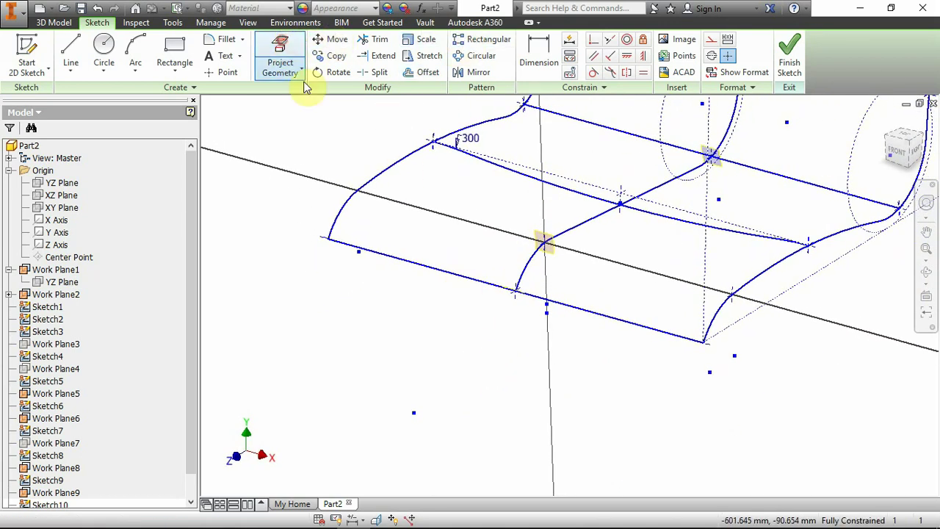
Project the matching front-arc start points of the left and right profiles into the sketch
{"action": "left_click", "coordinate": [280, 63]}
{"action": "scroll", "coordinate": [335, 147], "scroll_direction": "down", "scroll_amount": 3}
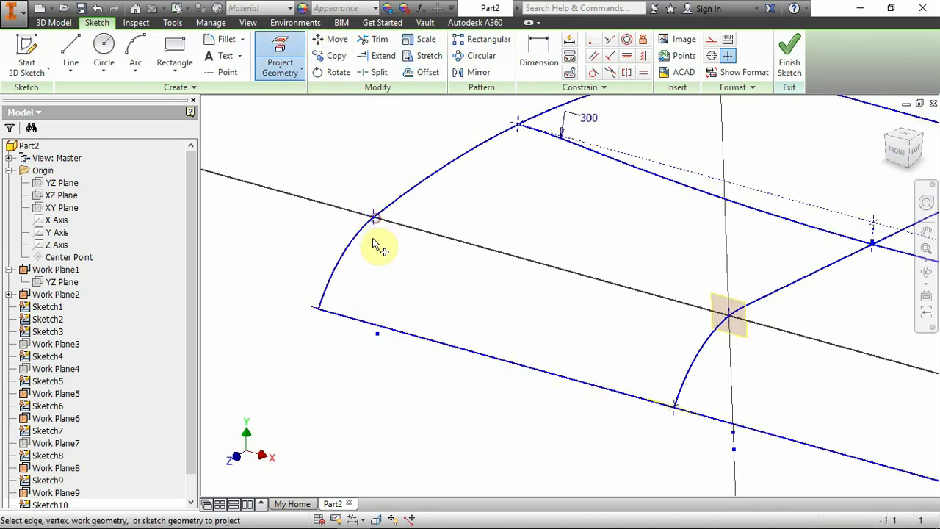
{"action": "scroll", "coordinate": [373, 244], "scroll_direction": "up", "scroll_amount": 3}
{"action": "scroll", "coordinate": [617, 301], "scroll_direction": "down", "scroll_amount": 3}
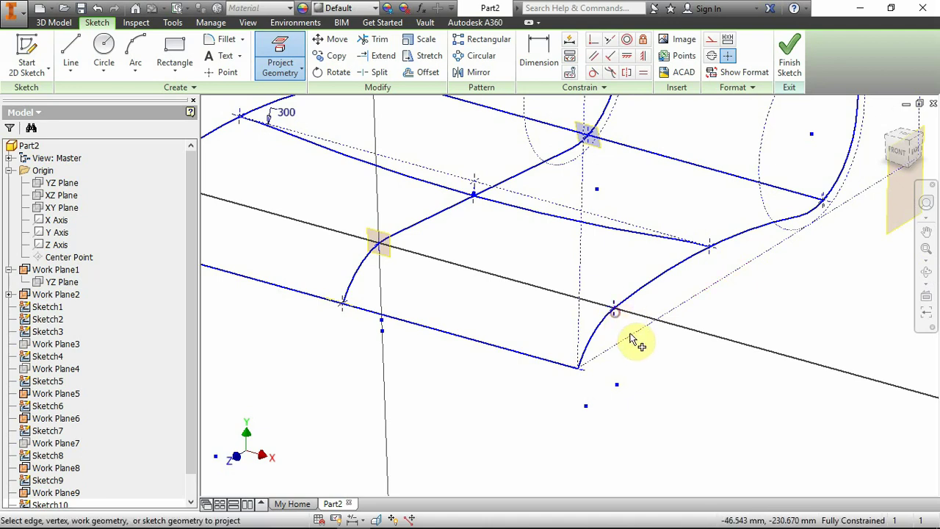
{"action": "scroll", "coordinate": [629, 342], "scroll_direction": "up", "scroll_amount": 3}
{"action": "key", "text": "Escape"}
Draw a line connecting the projected front-arc points of the left and right profiles and finish the sketch
{"action": "left_click", "coordinate": [71, 53]}
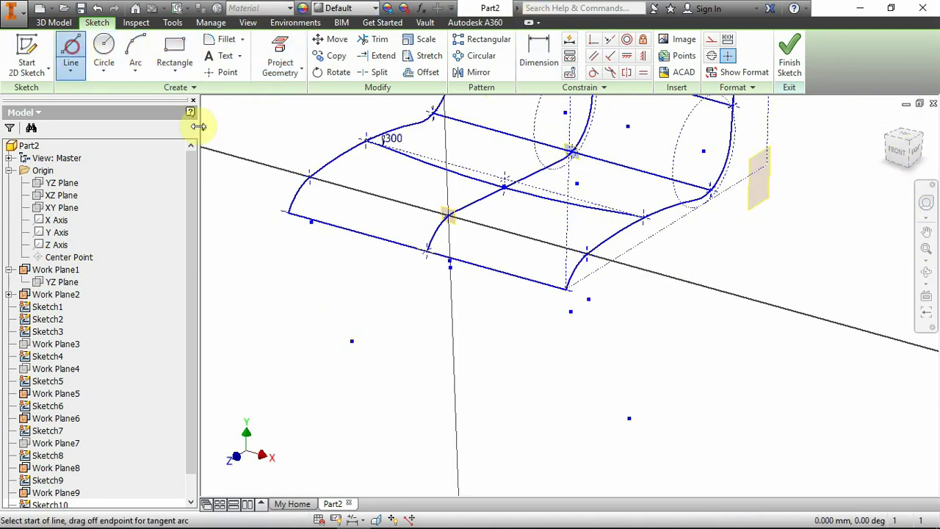
{"action": "left_click", "coordinate": [310, 177]}
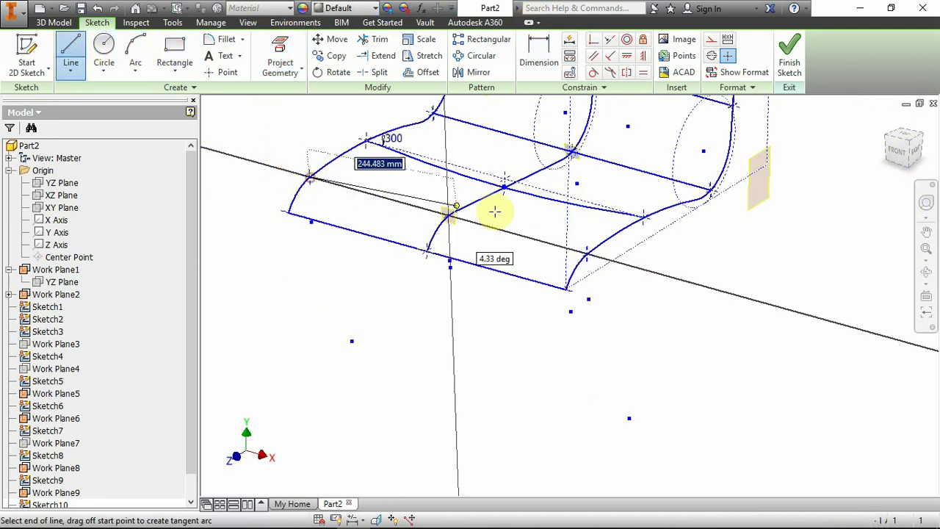
{"action": "left_click", "coordinate": [587, 254]}
{"action": "left_click", "coordinate": [786, 59]}
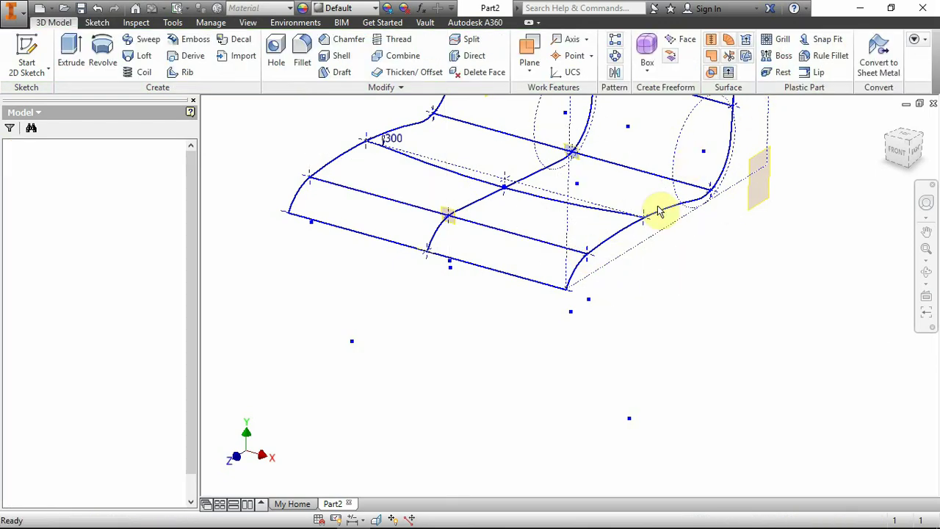
Start a surface loft with the backrest cross curves Sketch4, Sketch5 and Sketch6 as sections
{"action": "scroll", "coordinate": [452, 341], "scroll_direction": "up", "scroll_amount": 4}
{"action": "scroll", "coordinate": [494, 174], "scroll_direction": "down", "scroll_amount": 2}
{"action": "middle_click_drag", "start_coordinate": [494, 177], "coordinate": [449, 218]}
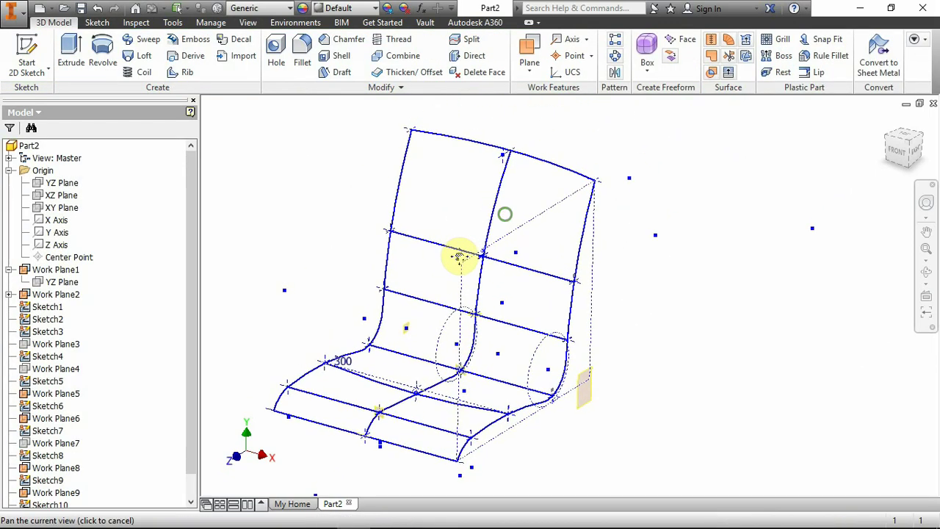
{"action": "left_click", "coordinate": [145, 56]}
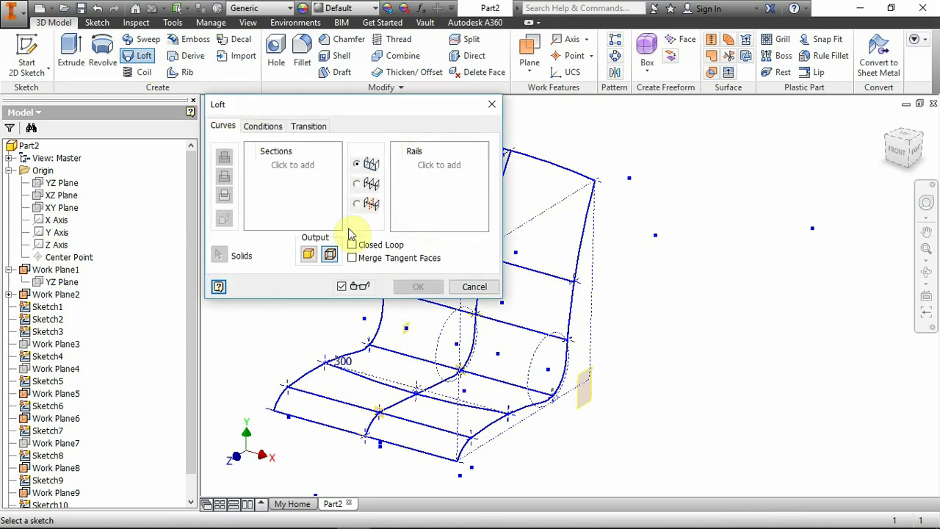
{"action": "scroll", "coordinate": [684, 201], "scroll_direction": "up", "scroll_amount": 5}
{"action": "scroll", "coordinate": [582, 194], "scroll_direction": "down", "scroll_amount": 3}
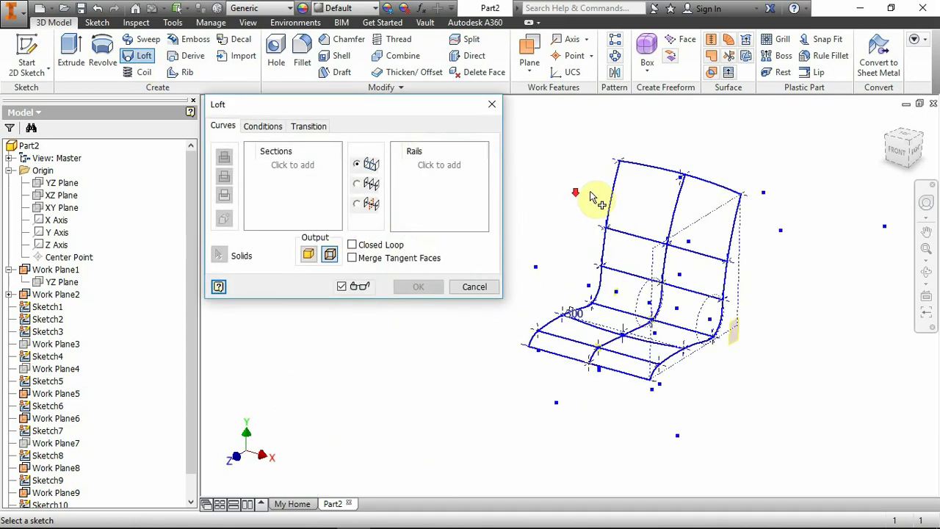
{"action": "left_click", "coordinate": [655, 170]}
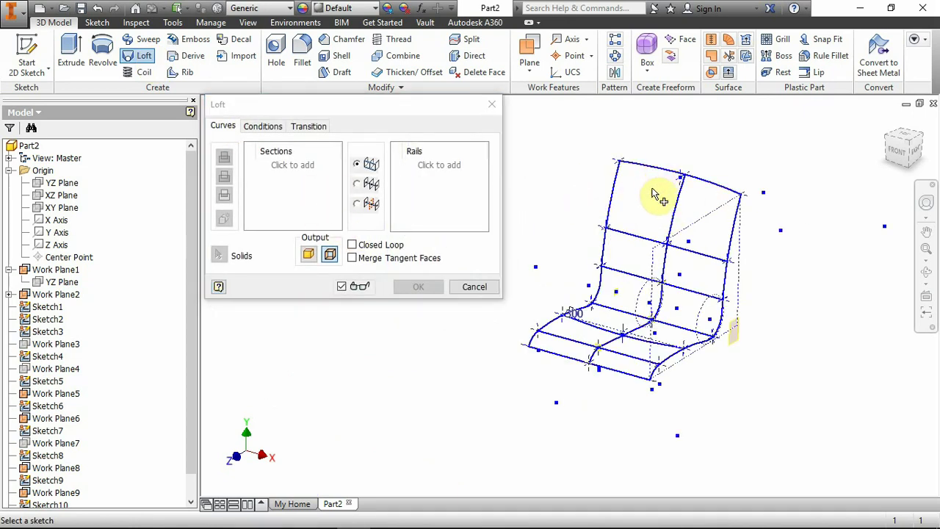
{"action": "left_click", "coordinate": [647, 170]}
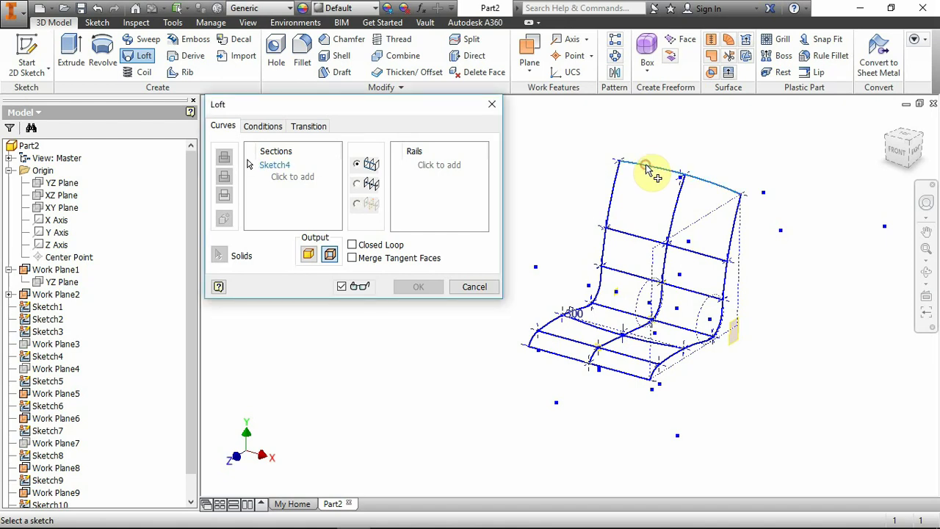
{"action": "left_click", "coordinate": [624, 234]}
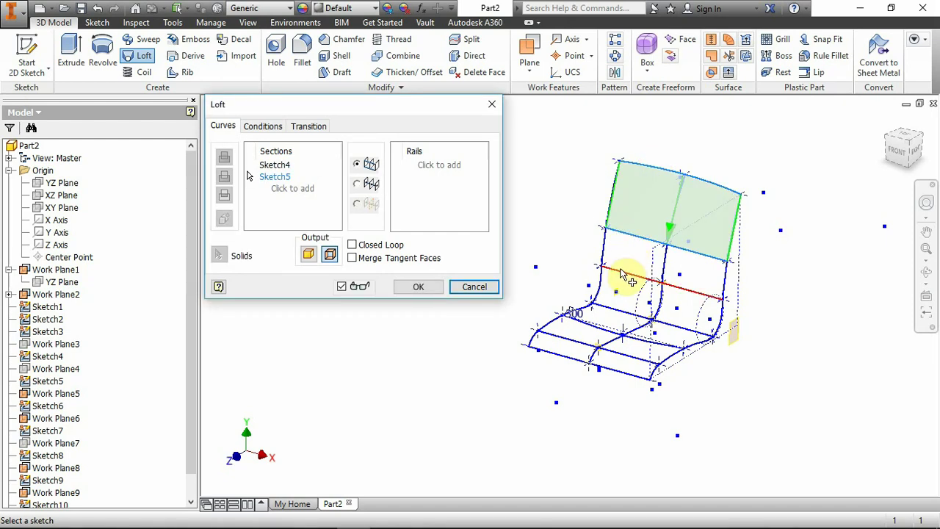
{"action": "left_click", "coordinate": [625, 272]}
Add the seat cross curves Sketch7, Sketch8, Sketch10 and Sketch9 as loft sections, in order towards the front edge
{"action": "scroll", "coordinate": [617, 312], "scroll_direction": "up", "scroll_amount": 2}
{"action": "left_click", "coordinate": [603, 320]}
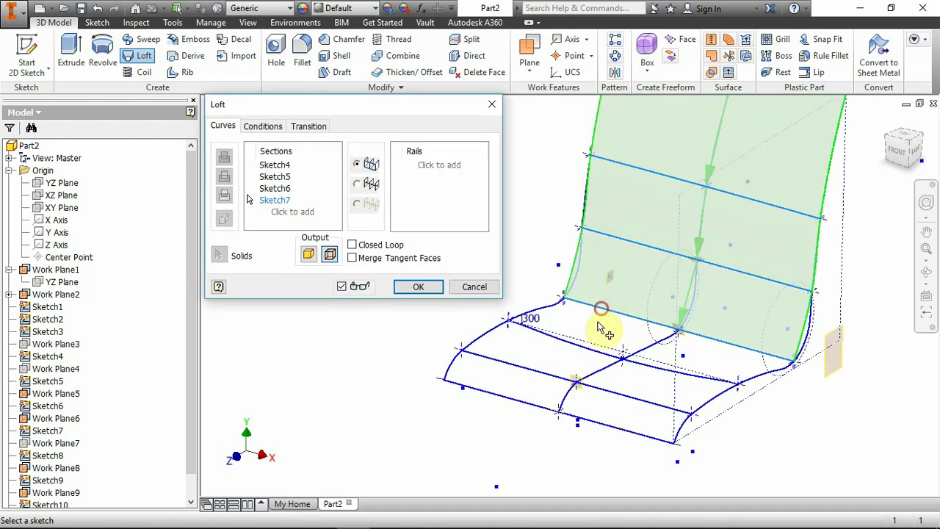
{"action": "left_click", "coordinate": [589, 364]}
{"action": "left_click", "coordinate": [535, 375]}
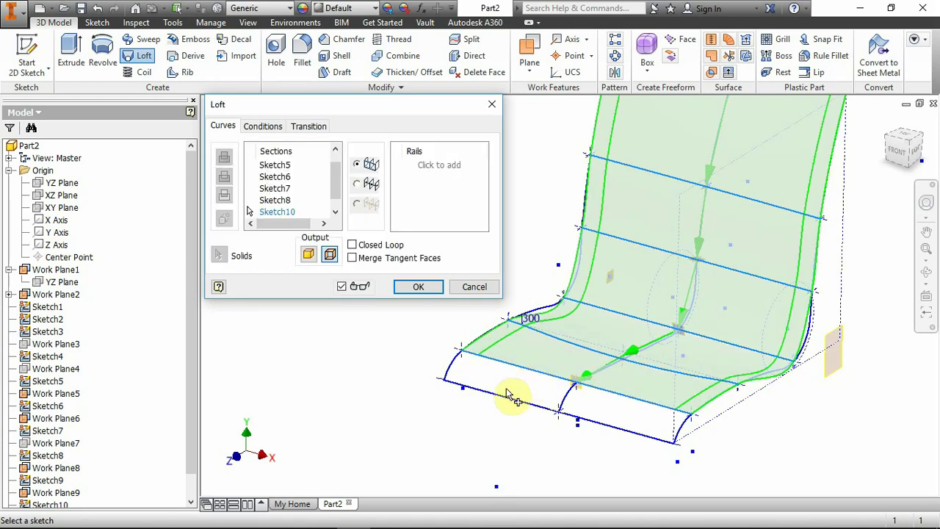
{"action": "left_click", "coordinate": [501, 399]}
Add the middle side profile, Sketch2, as a rail of the loft
{"action": "scroll", "coordinate": [571, 342], "scroll_direction": "up", "scroll_amount": 4}
{"action": "scroll", "coordinate": [572, 316], "scroll_direction": "down", "scroll_amount": 2}
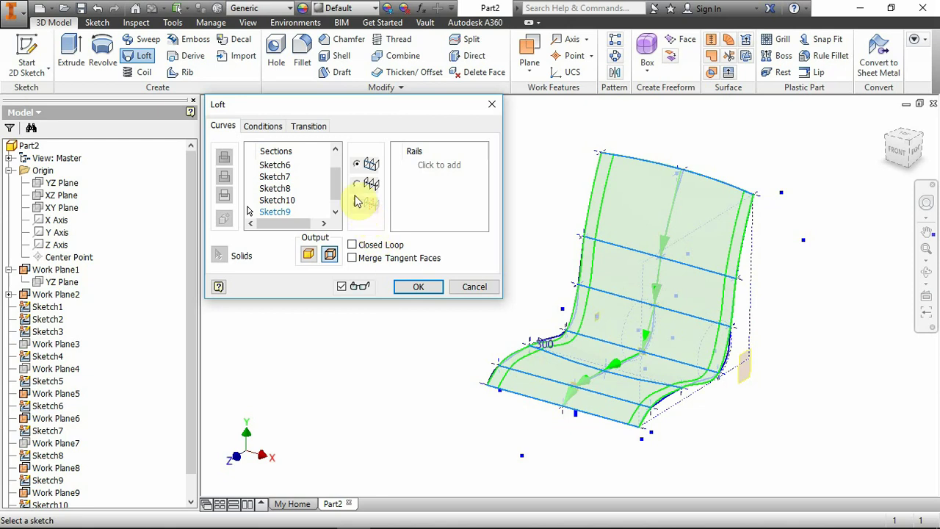
{"action": "left_click", "coordinate": [668, 234]}
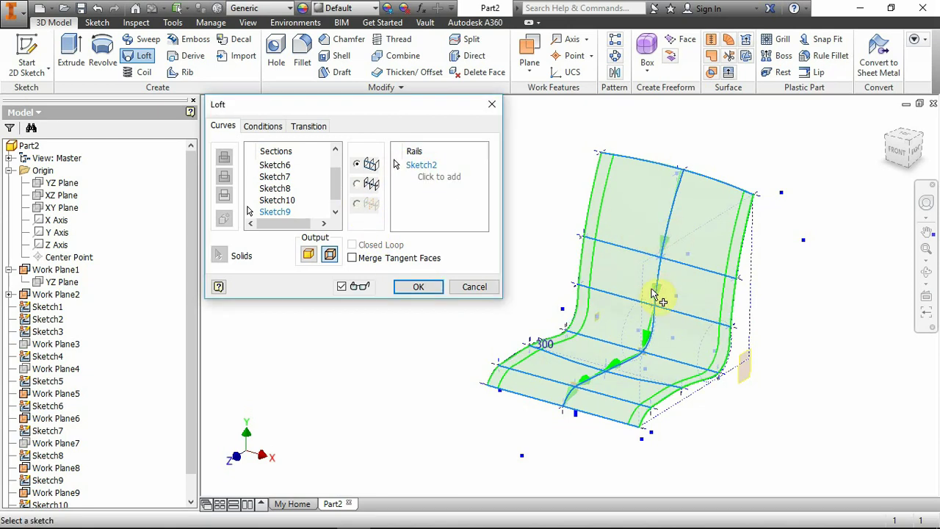